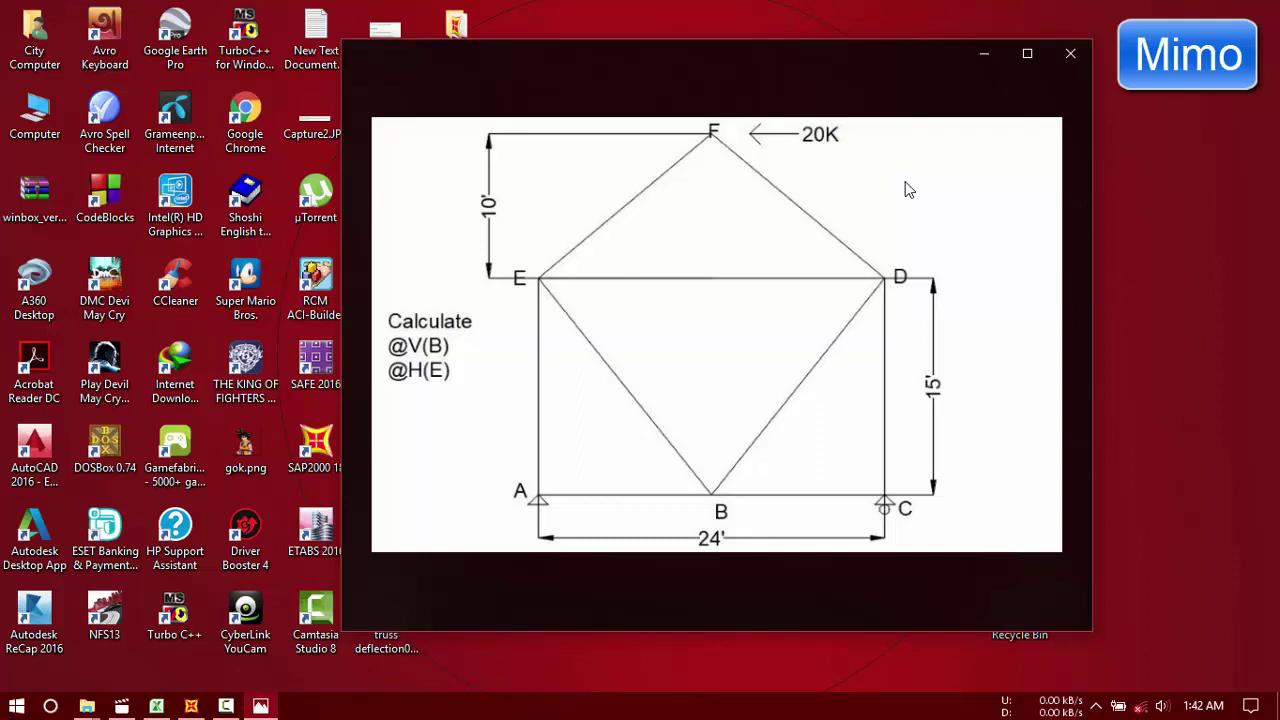
Step: Shift the Photos truss diagram window right and back, then minimize it
{"action": "mouse_move", "coordinate": [855, 354]}
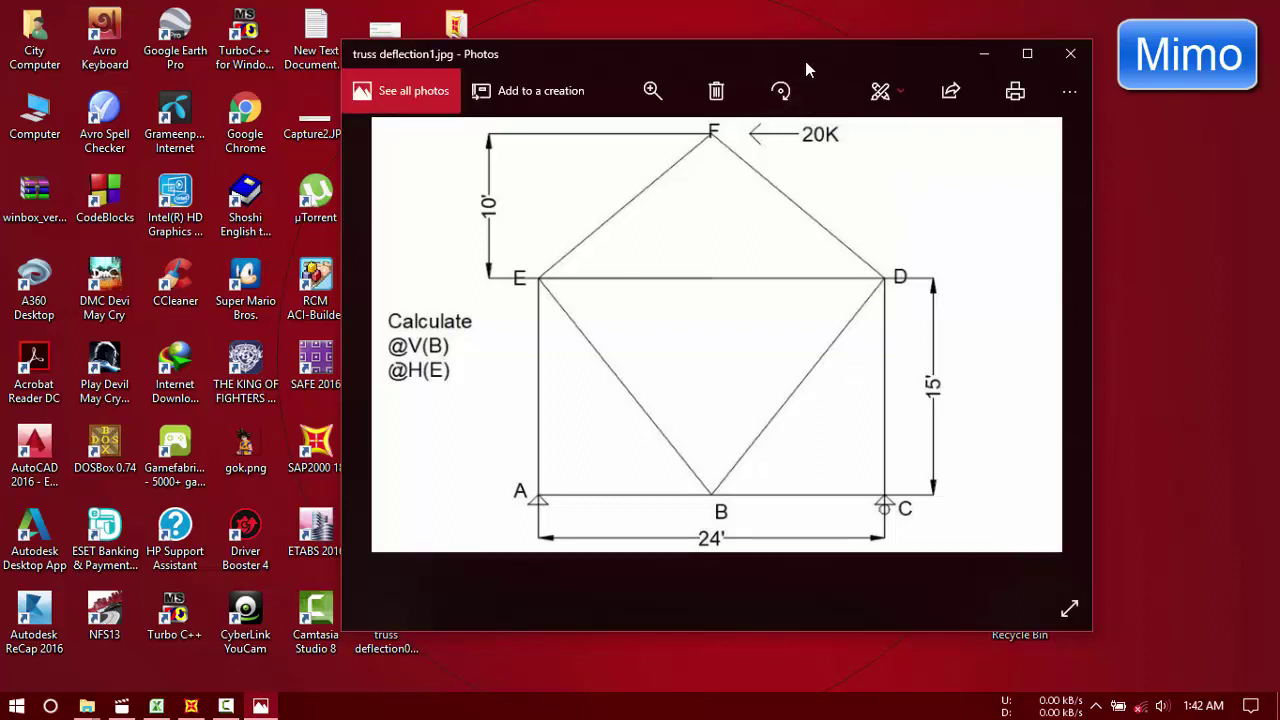
{"action": "left_click_drag", "start_coordinate": [808, 68], "coordinate": [847, 72]}
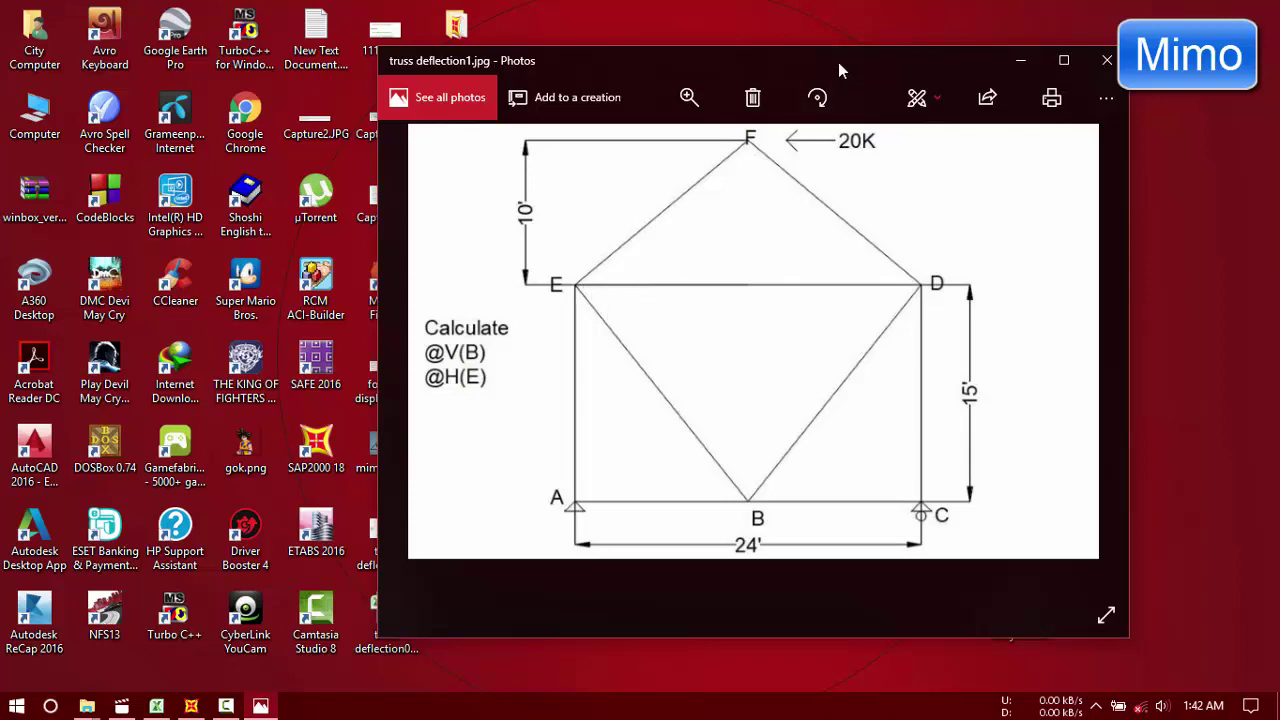
{"action": "left_click_drag", "start_coordinate": [838, 62], "coordinate": [810, 61]}
{"action": "left_click", "coordinate": [1001, 62]}
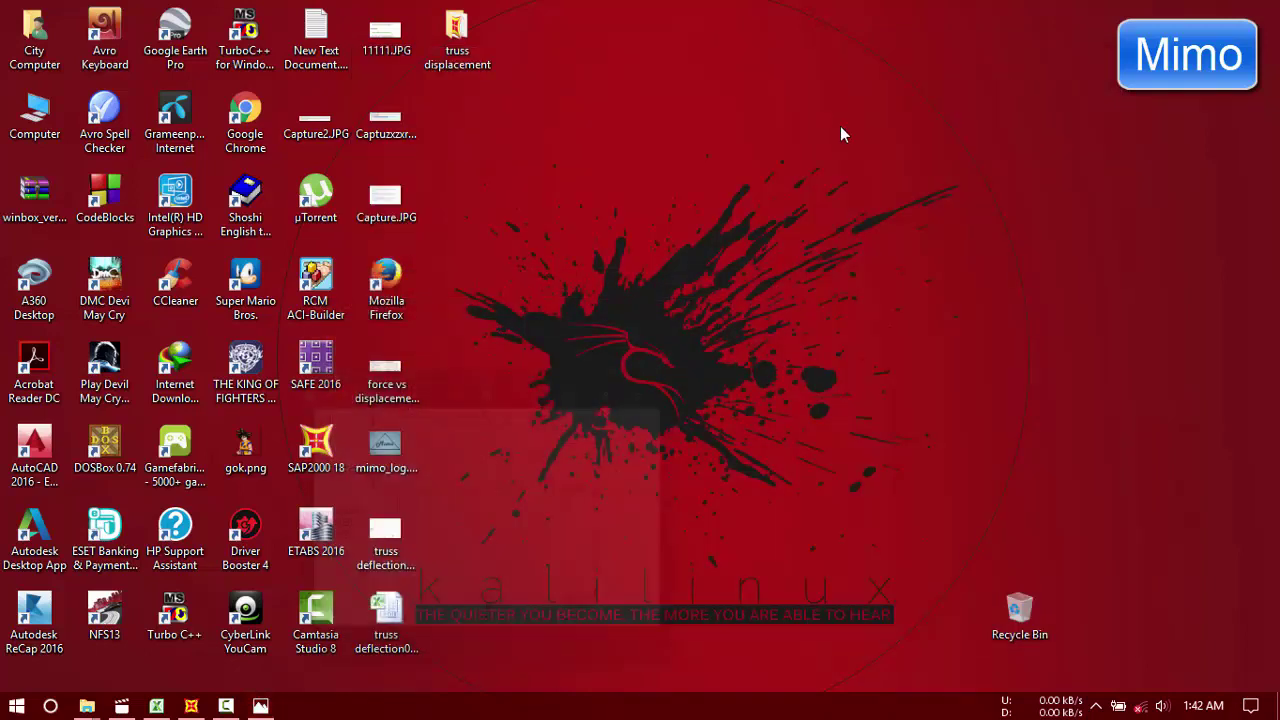
{"action": "right_click", "coordinate": [812, 121]}
{"action": "left_click", "coordinate": [866, 204]}
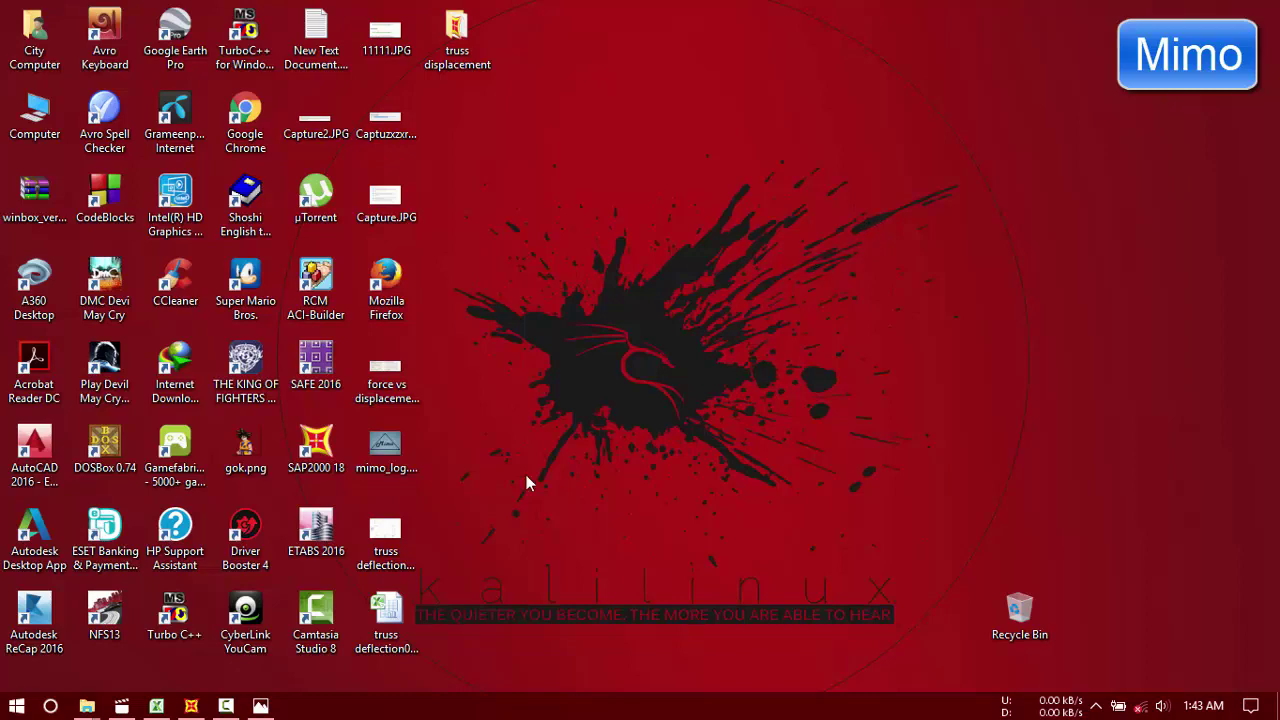
Step: In SAP2000, keep Kip, ft, F units and start a new model from the Grid Only template
{"action": "left_click", "coordinate": [191, 706]}
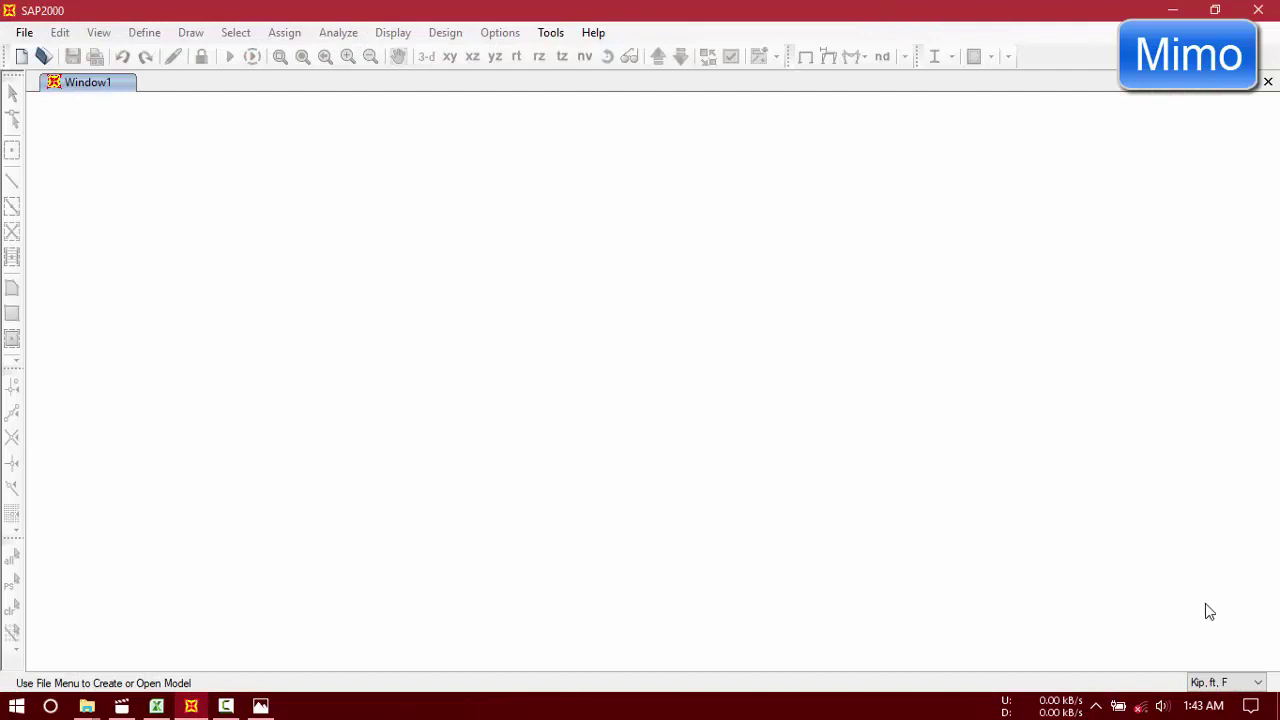
{"action": "left_click", "coordinate": [1237, 682]}
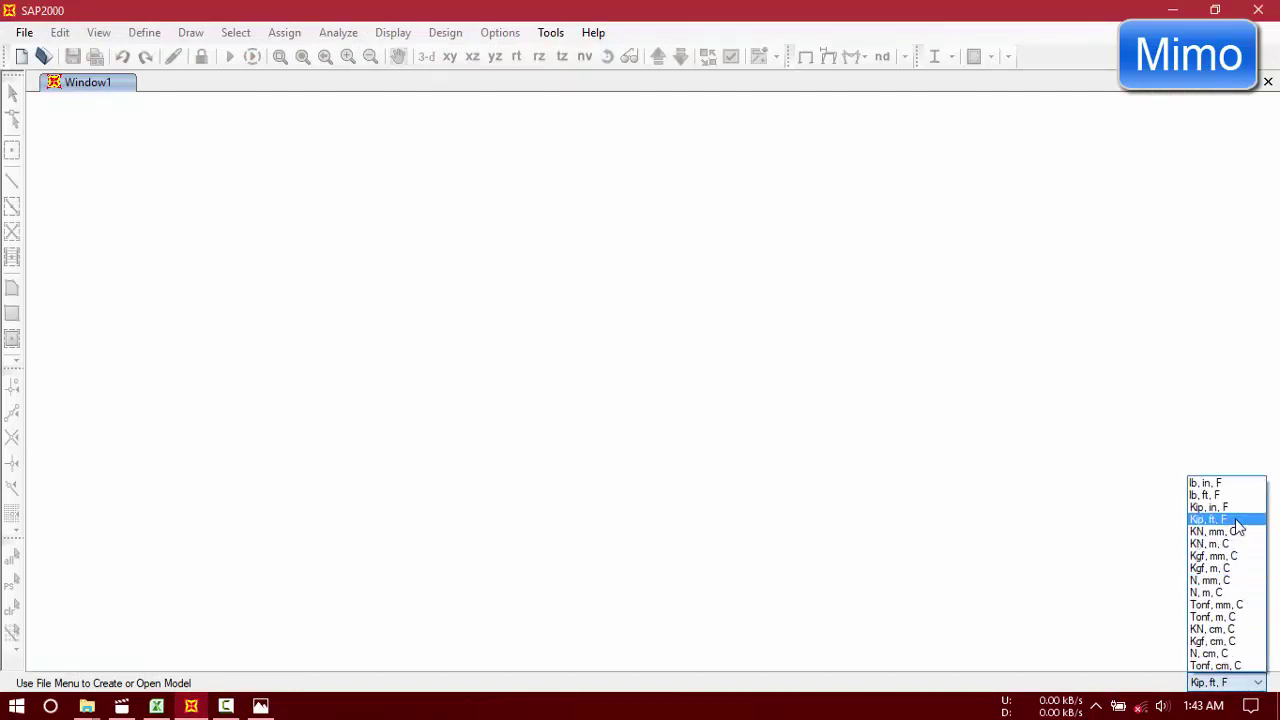
{"action": "left_click", "coordinate": [1237, 527]}
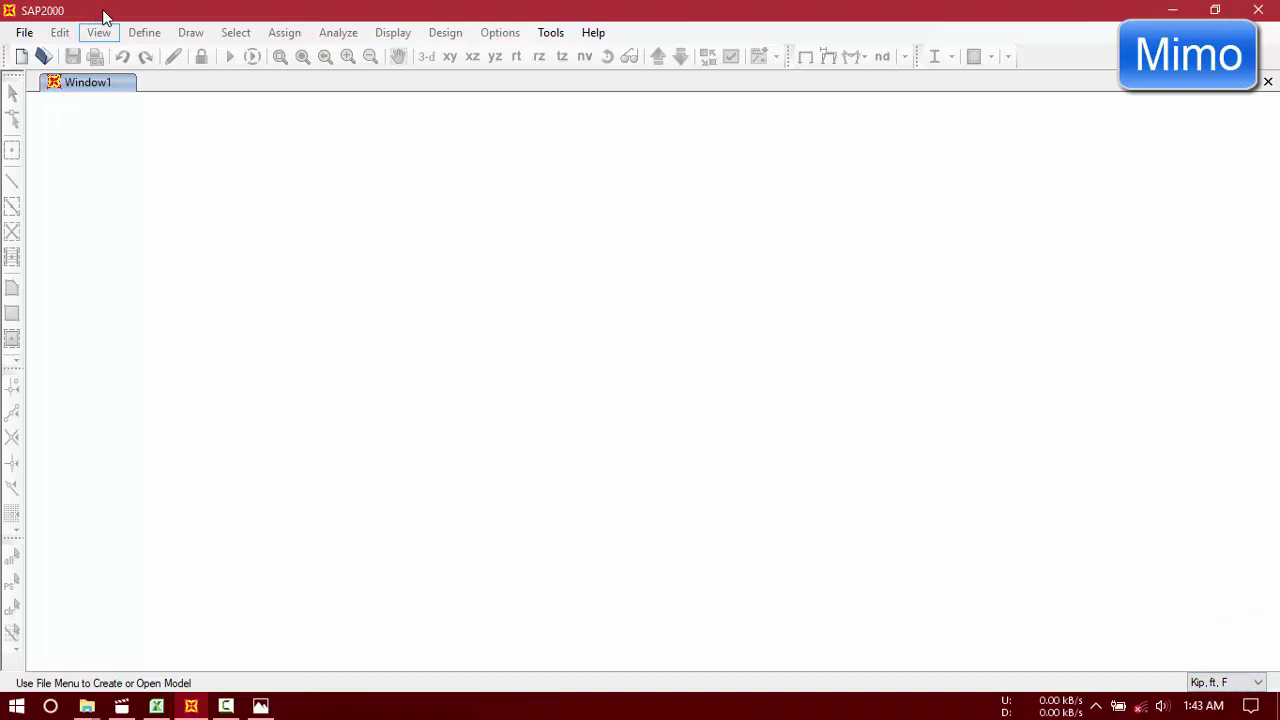
{"action": "left_click", "coordinate": [21, 56]}
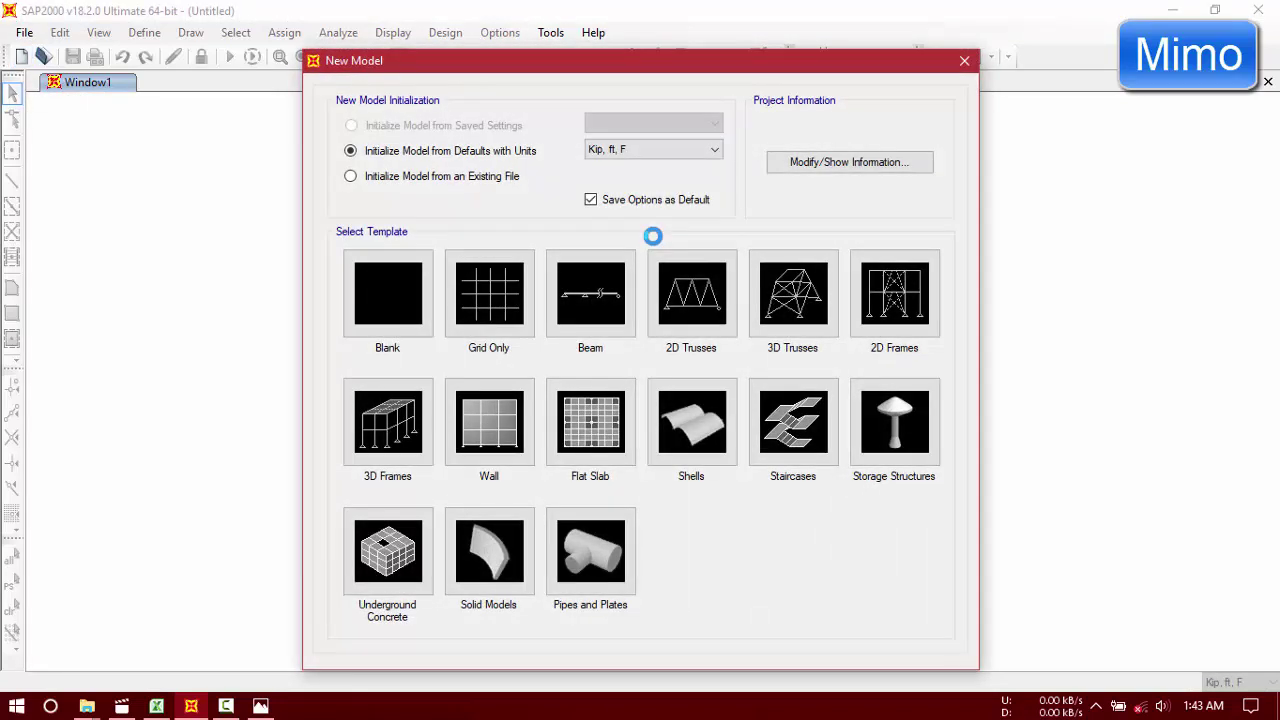
{"action": "left_click_drag", "start_coordinate": [620, 66], "coordinate": [803, 89]}
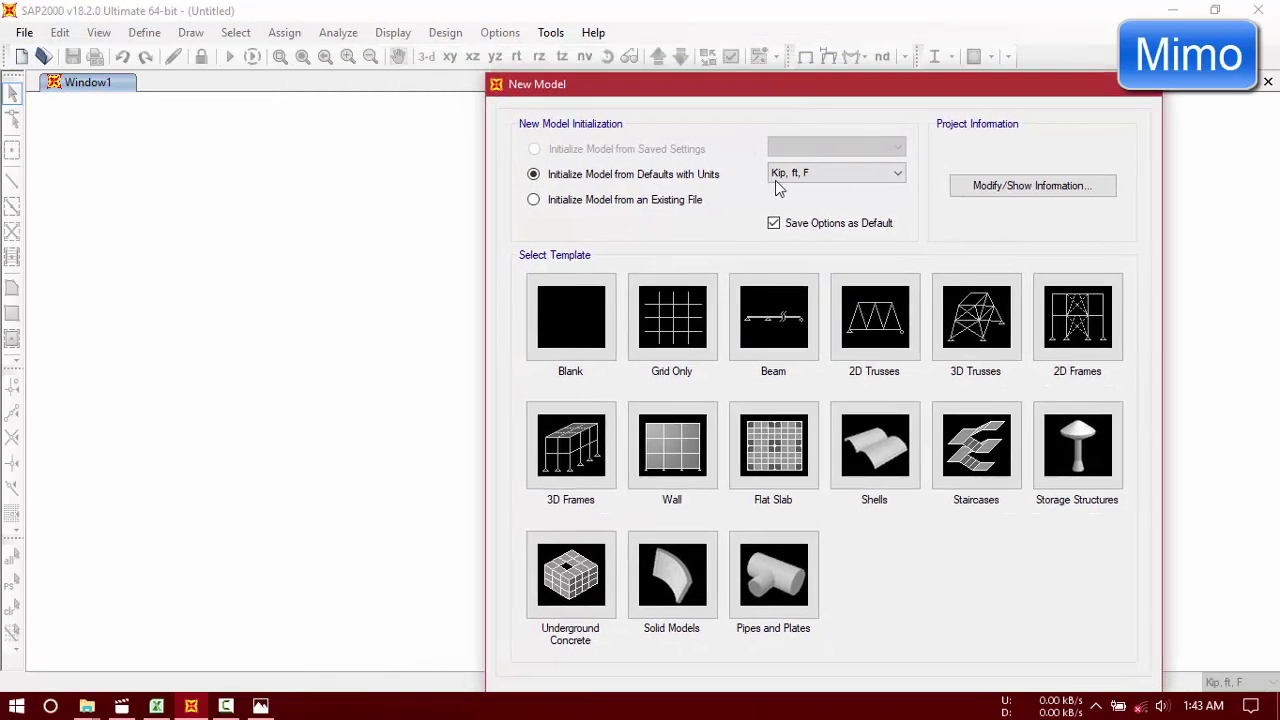
{"action": "left_click", "coordinate": [672, 320]}
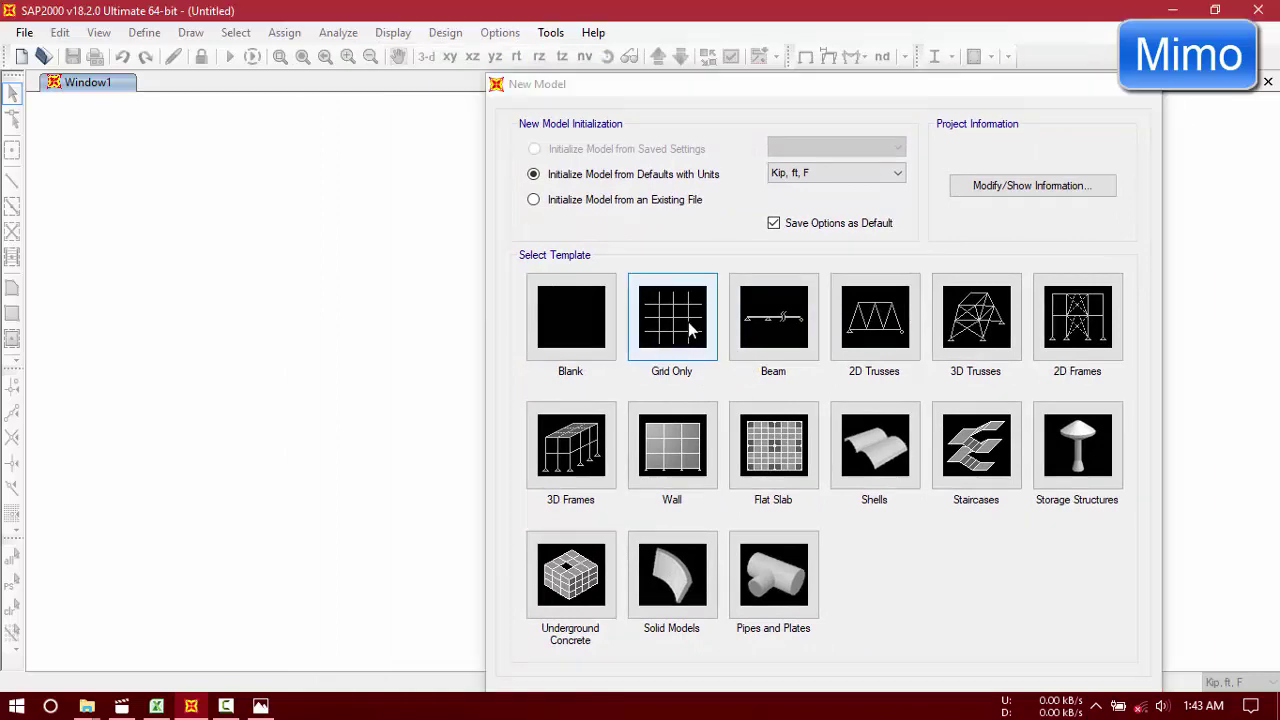
Step: Arrange the Quick Grid Lines dialog beside the truss diagram image for reference
{"action": "left_click_drag", "start_coordinate": [622, 128], "coordinate": [587, 129]}
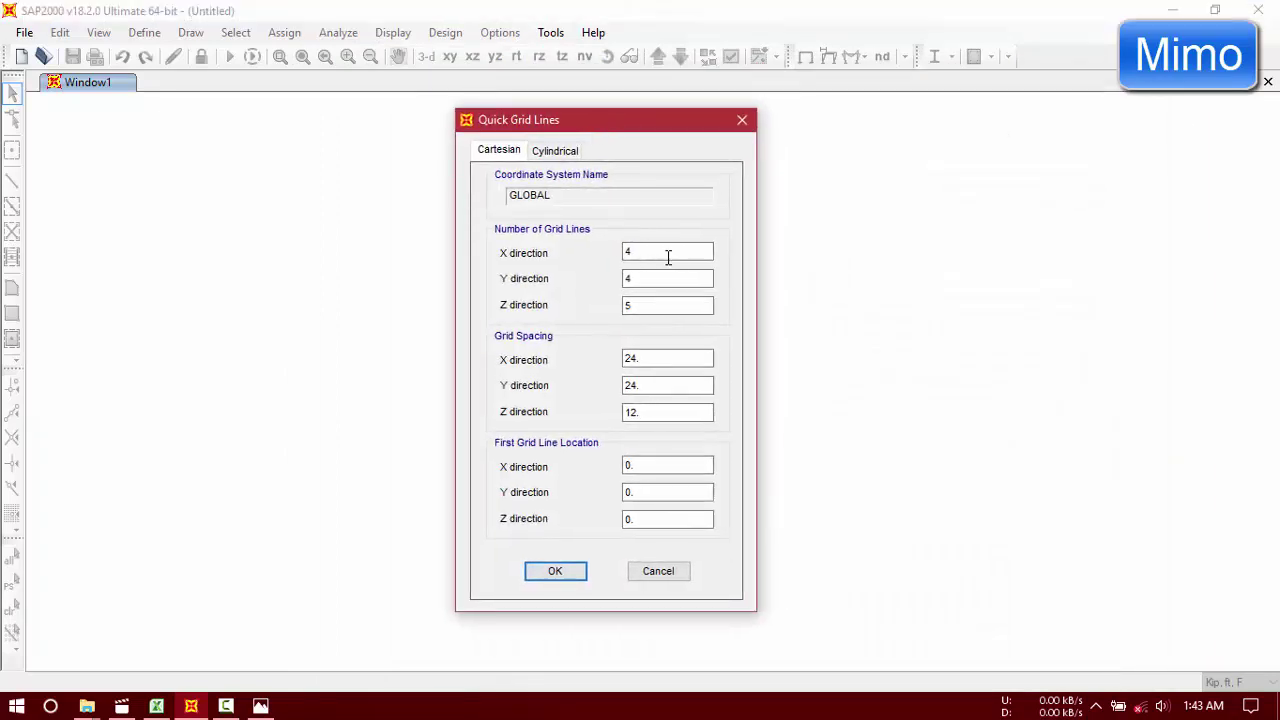
{"action": "left_click", "coordinate": [260, 706]}
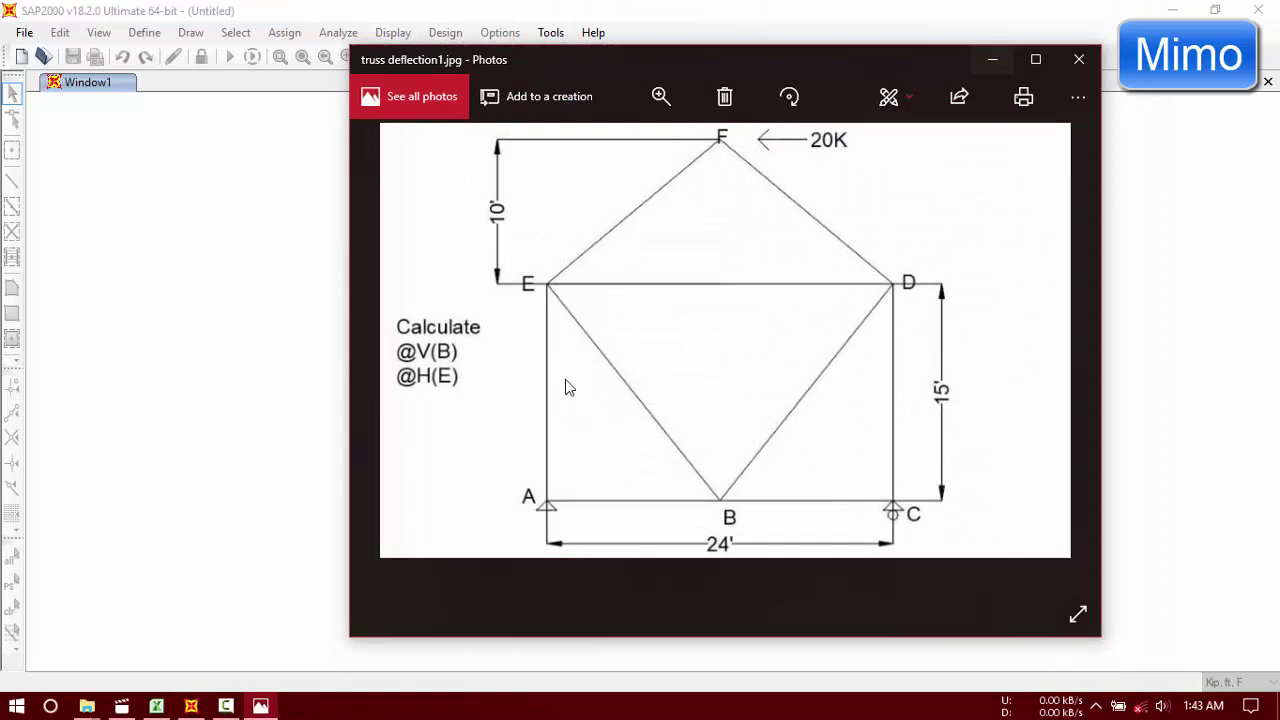
{"action": "left_click_drag", "start_coordinate": [740, 57], "coordinate": [267, 83]}
{"action": "left_click_drag", "start_coordinate": [709, 129], "coordinate": [1080, 150]}
{"action": "left_click", "coordinate": [260, 706]}
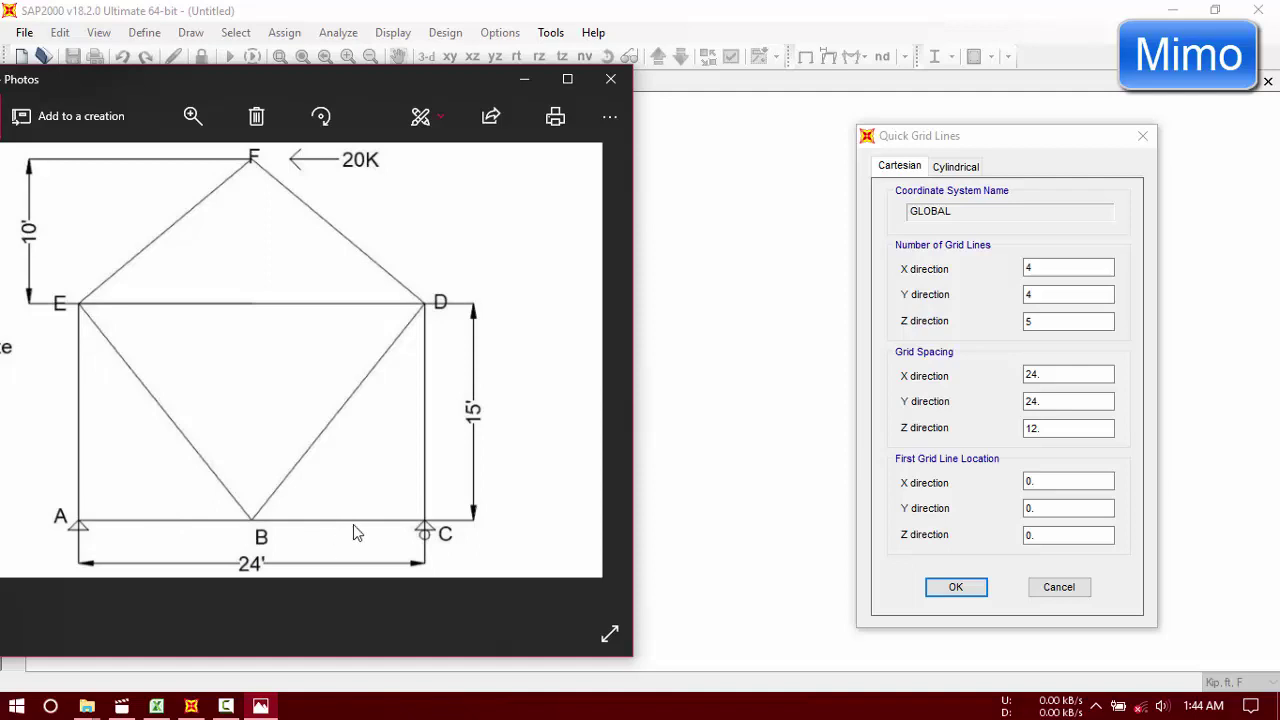
{"action": "left_click_drag", "start_coordinate": [1074, 131], "coordinate": [890, 138]}
Step: Set 3 X, 1 Y and 3 Z grid lines with 15 ft Z spacing and create the grid
{"action": "double_click", "coordinate": [884, 273]}
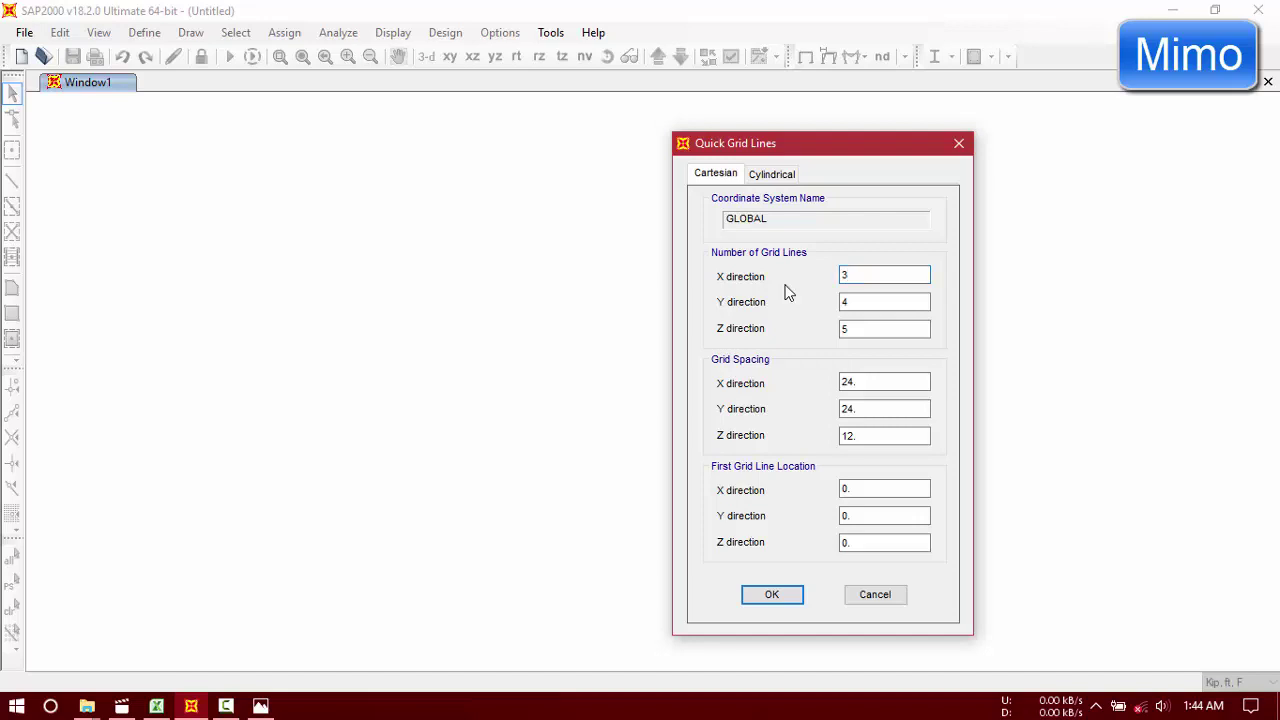
{"action": "double_click", "coordinate": [869, 299]}
{"action": "type", "text": "1"}
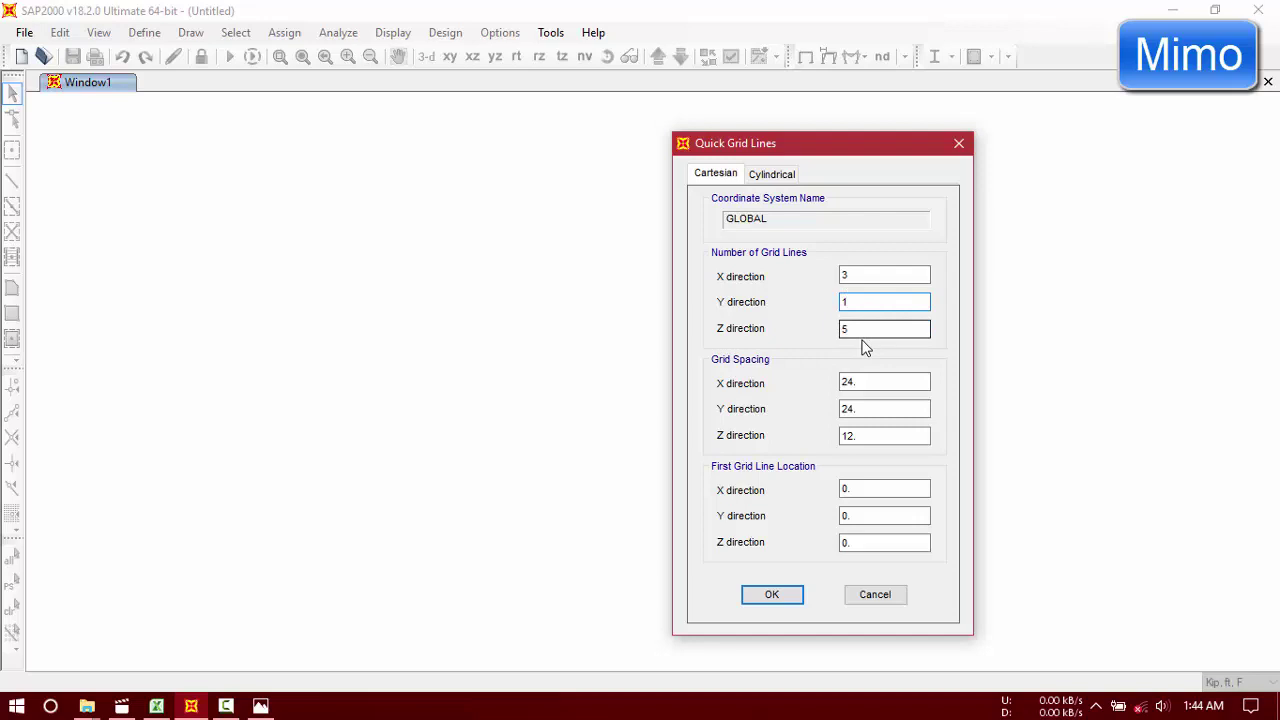
{"action": "double_click", "coordinate": [868, 330]}
{"action": "type", "text": "3"}
{"action": "key", "text": "Tab"}
{"action": "left_click_drag", "start_coordinate": [871, 382], "coordinate": [758, 390]}
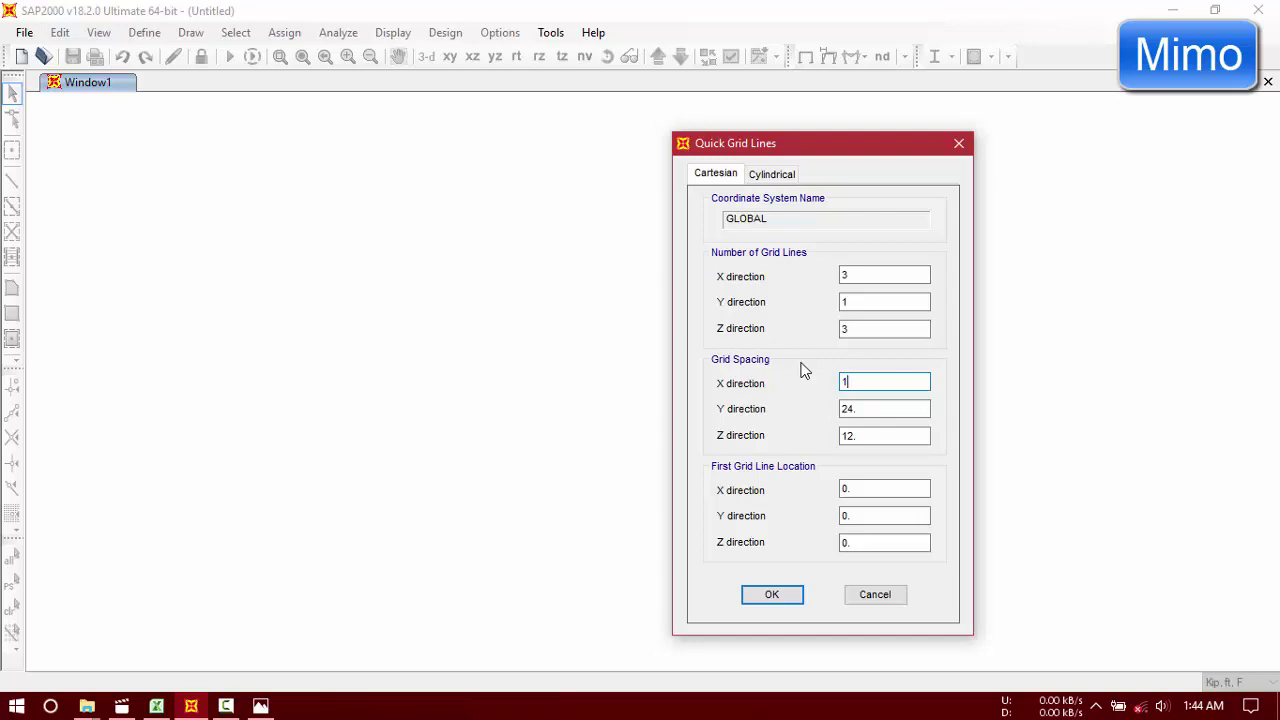
{"action": "left_click", "coordinate": [856, 408]}
{"action": "left_click_drag", "start_coordinate": [854, 408], "coordinate": [802, 410]}
{"action": "left_click_drag", "start_coordinate": [886, 437], "coordinate": [808, 430]}
{"action": "type", "text": "15"}
{"action": "left_click", "coordinate": [768, 598]}
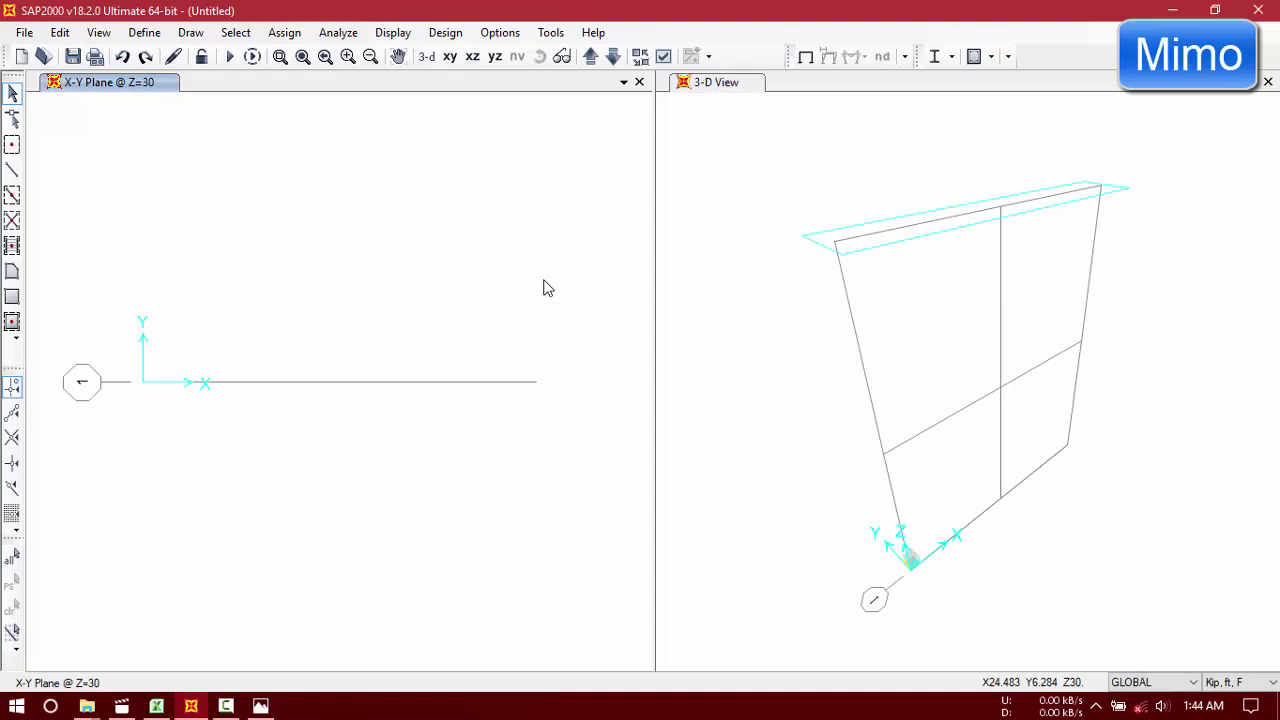
Step: Switch to the X-Z elevation at Y=0 and compare it with the truss diagram
{"action": "left_click", "coordinate": [472, 56]}
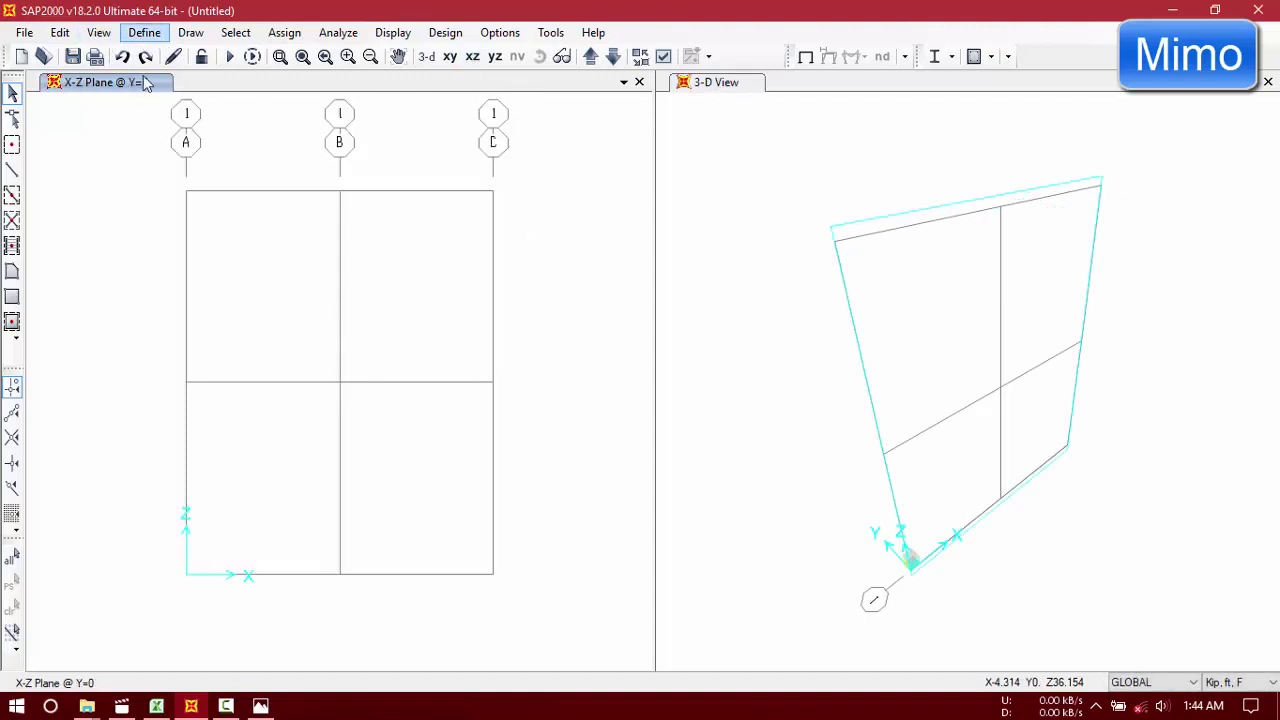
{"action": "left_click", "coordinate": [260, 706]}
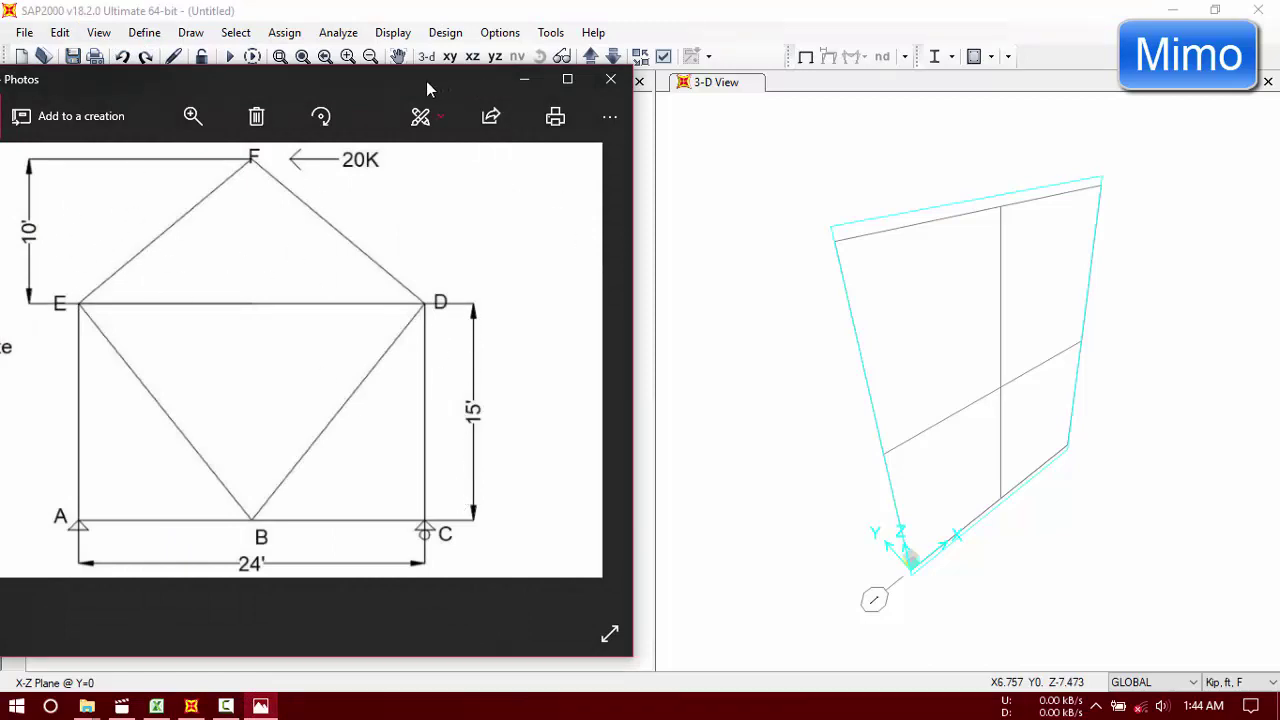
{"action": "left_click_drag", "start_coordinate": [315, 82], "coordinate": [415, 84]}
{"action": "left_click", "coordinate": [618, 86]}
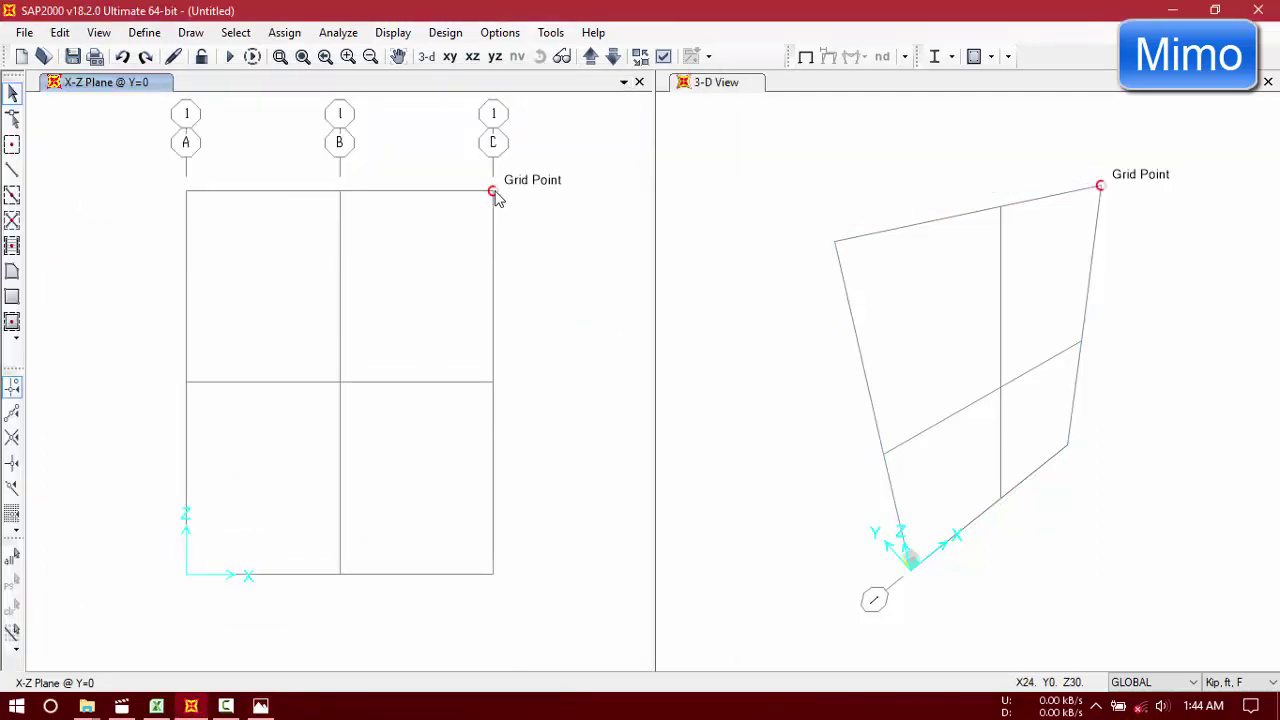
Step: Edit the GLOBAL grid as spacings, setting Z1 to 15 ft and Z2 to 10 ft
{"action": "left_click", "coordinate": [144, 32]}
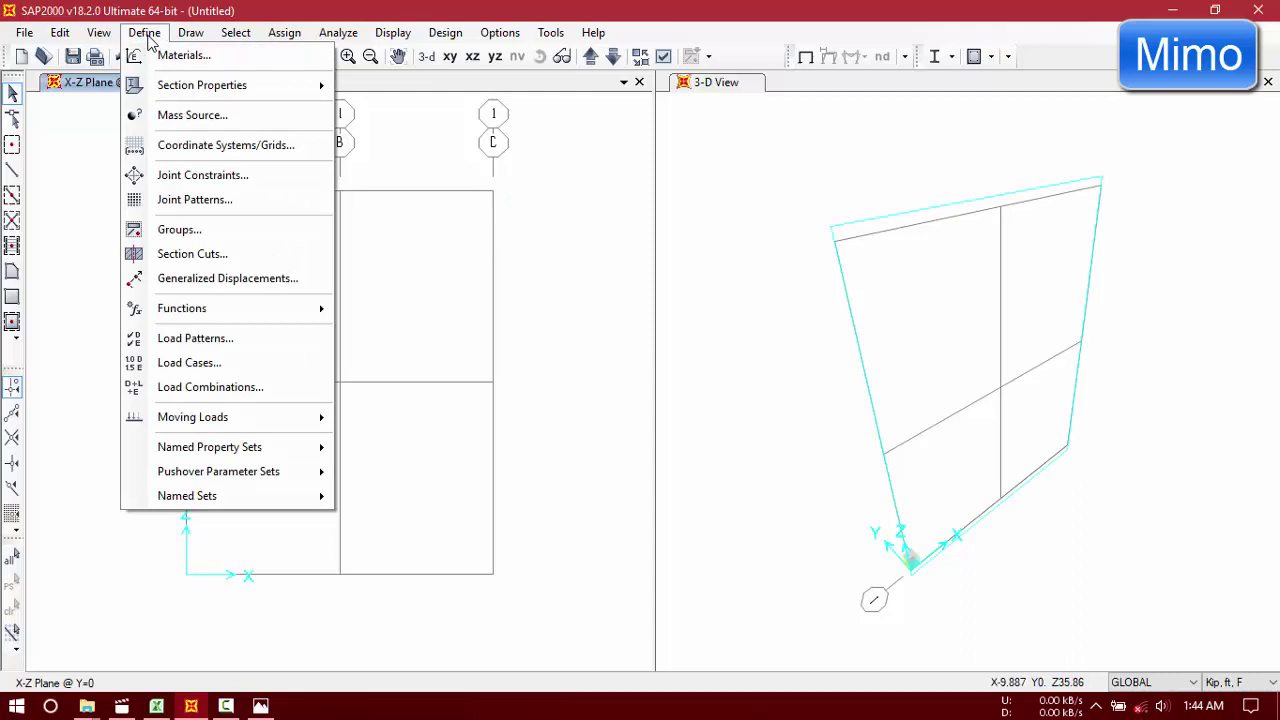
{"action": "left_click", "coordinate": [236, 146]}
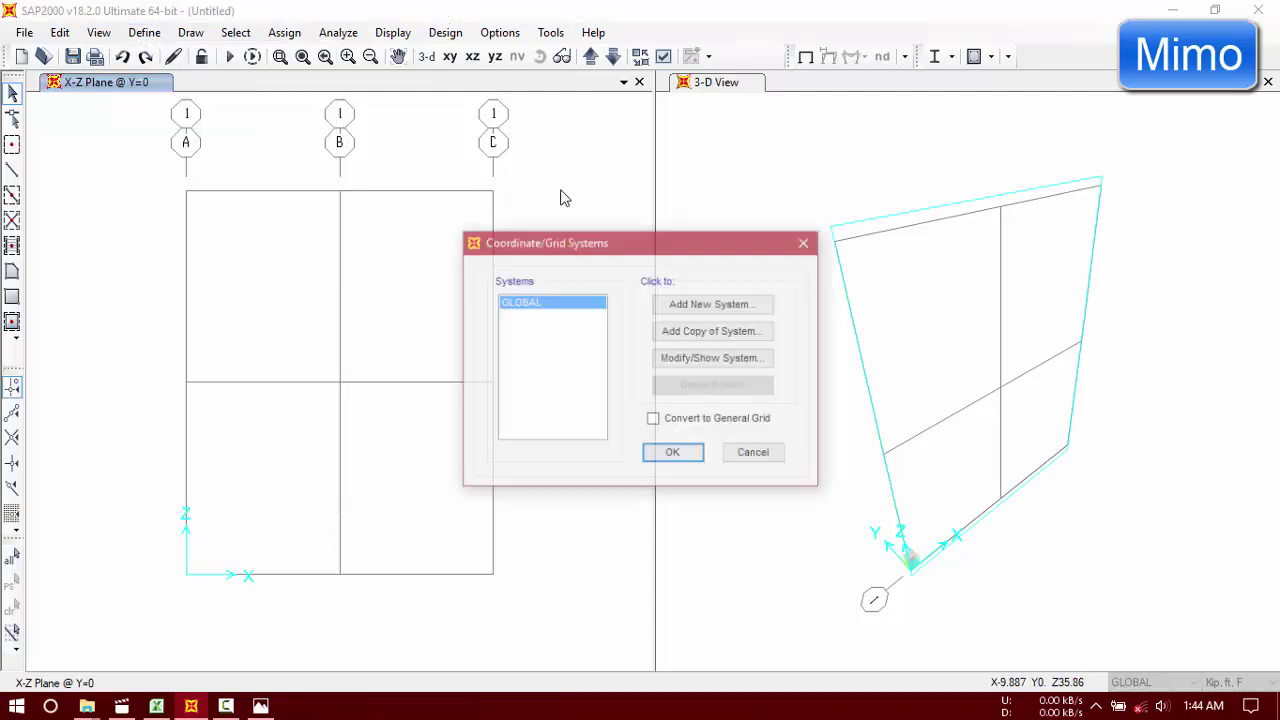
{"action": "left_click_drag", "start_coordinate": [584, 242], "coordinate": [514, 242]}
{"action": "left_click", "coordinate": [668, 362]}
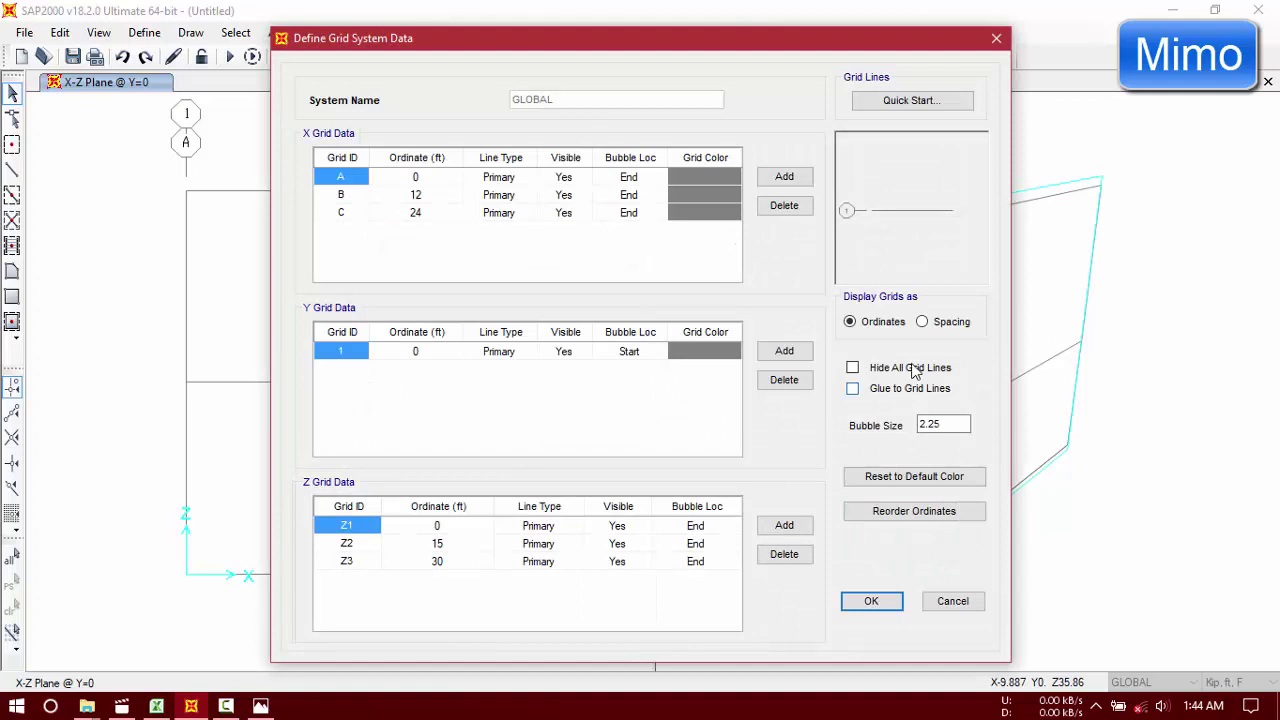
{"action": "left_click", "coordinate": [921, 321]}
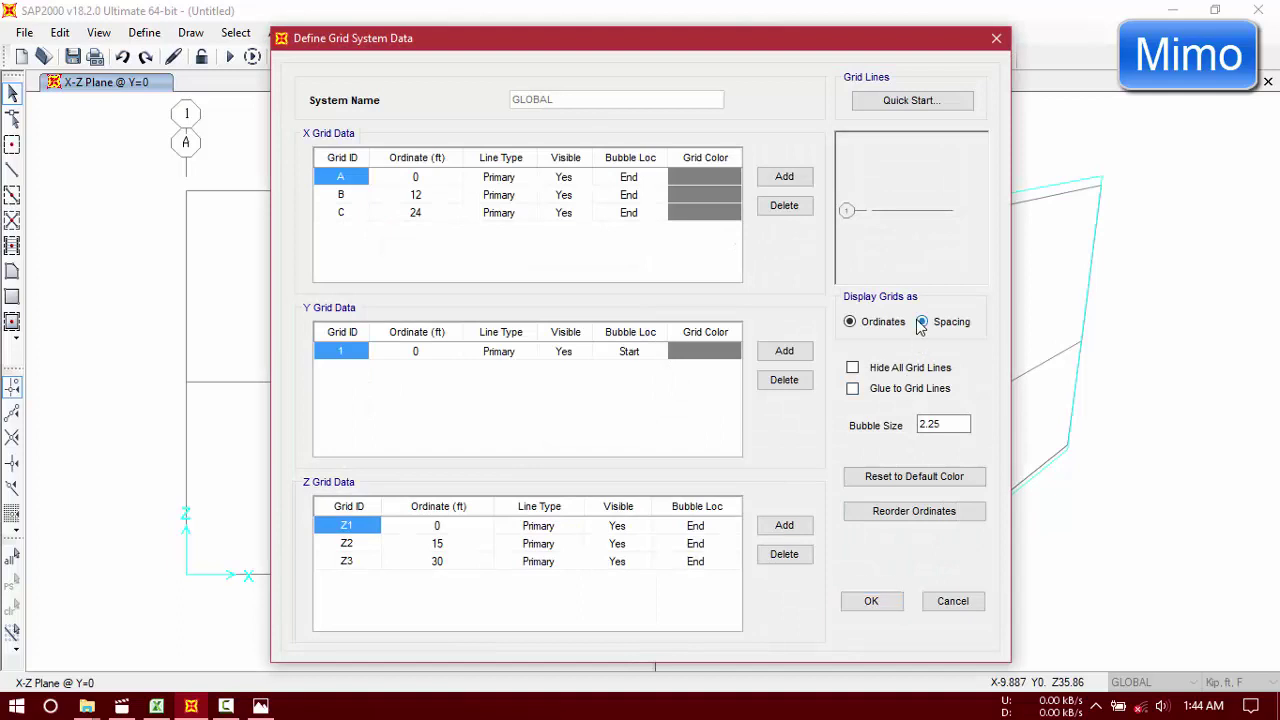
{"action": "left_click", "coordinate": [456, 529]}
{"action": "type", "text": "15"}
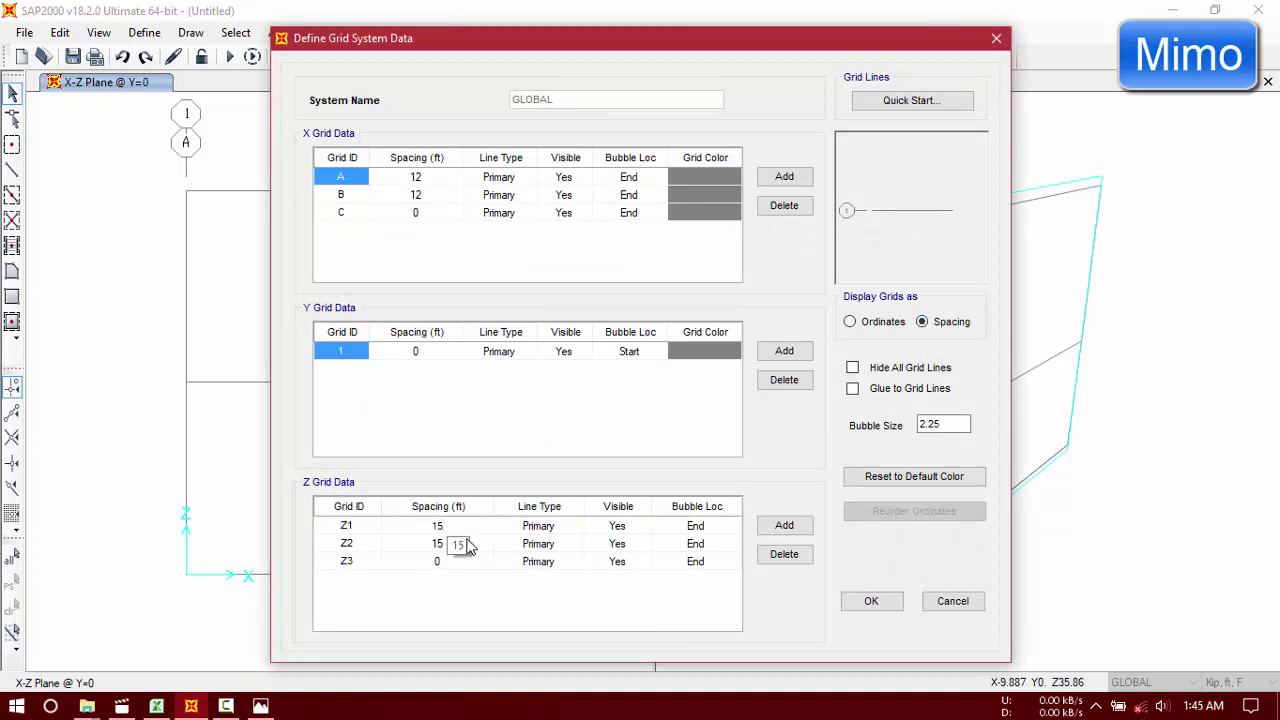
{"action": "left_click", "coordinate": [467, 545]}
{"action": "type", "text": "10"}
{"action": "key", "text": "Return"}
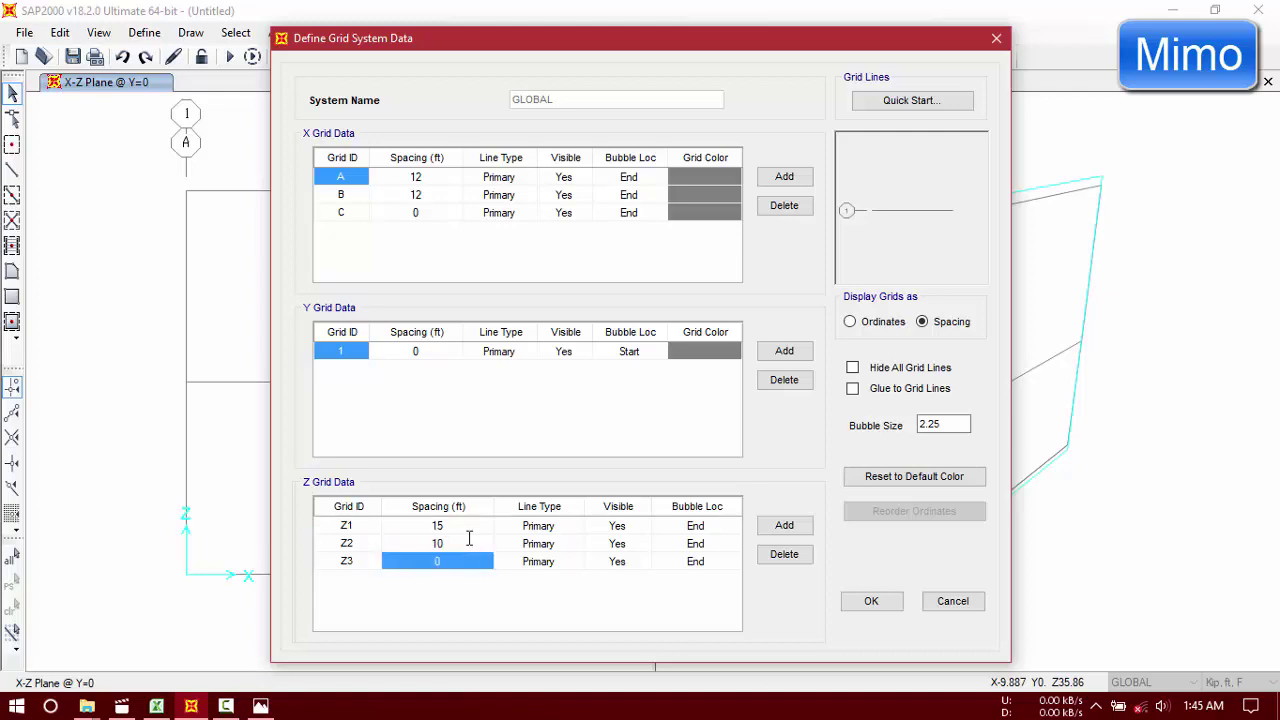
{"action": "key", "text": "Return"}
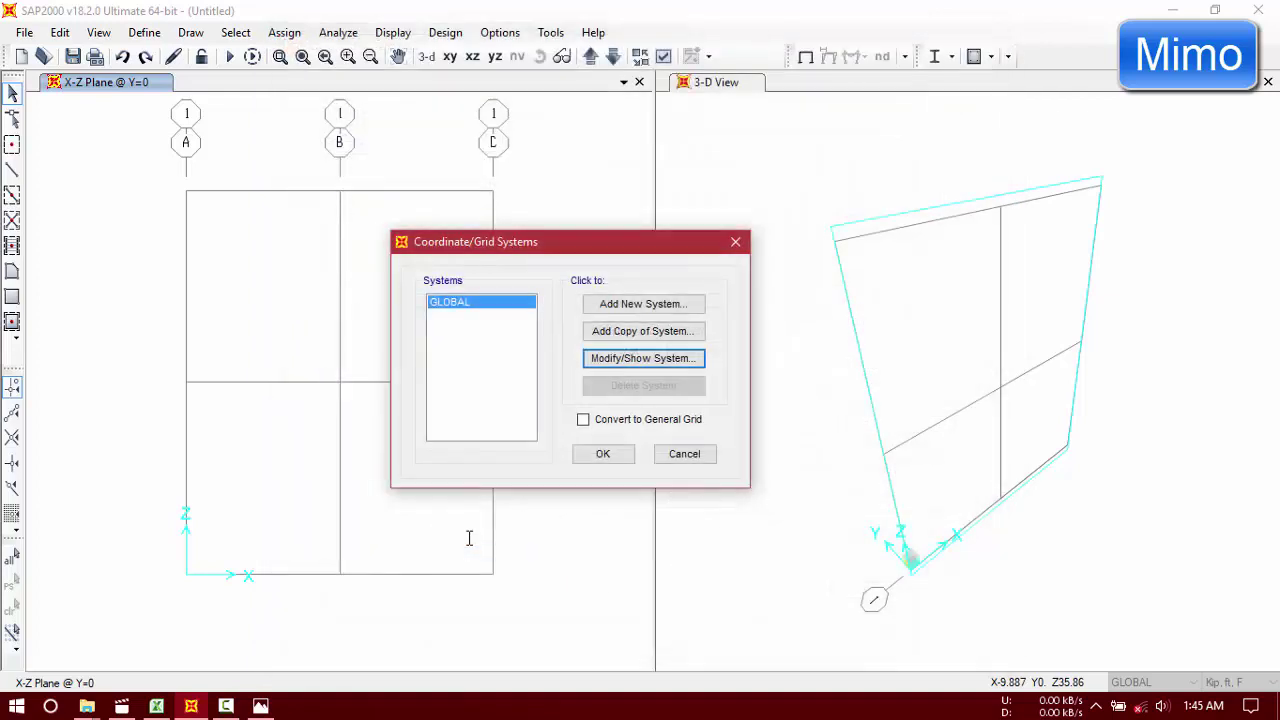
{"action": "left_click", "coordinate": [603, 453]}
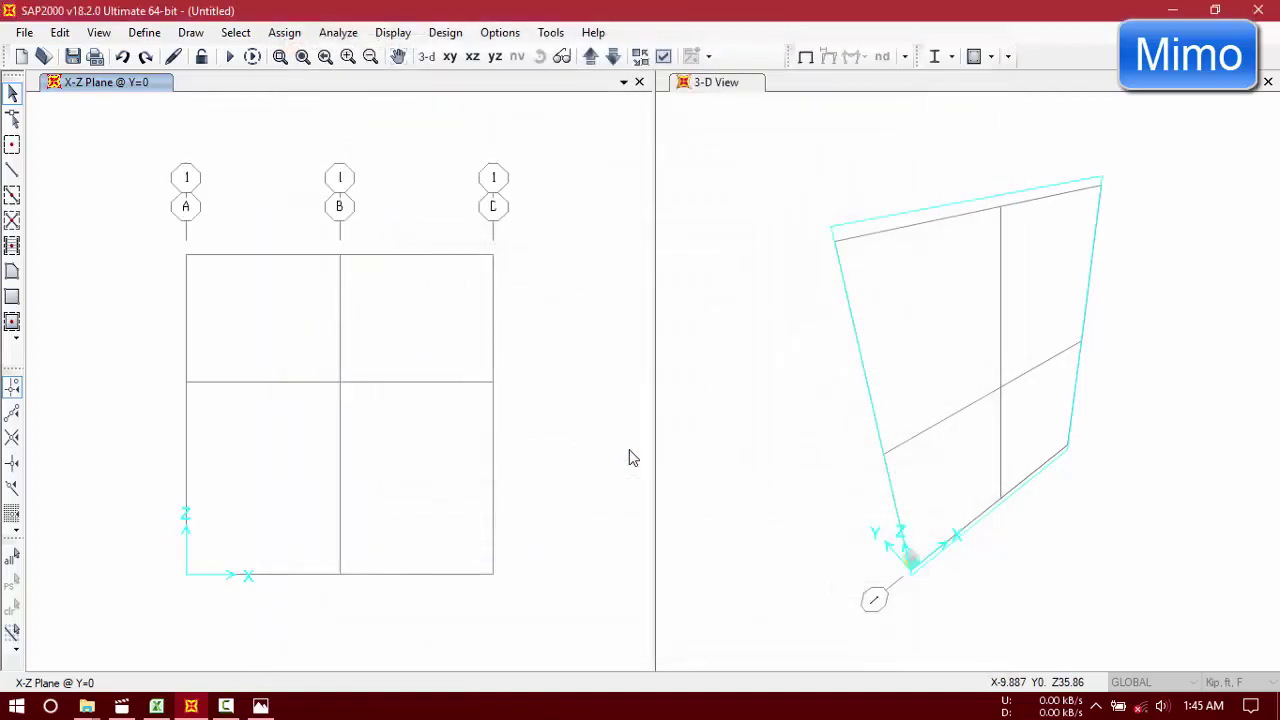
{"action": "left_click", "coordinate": [1268, 82]}
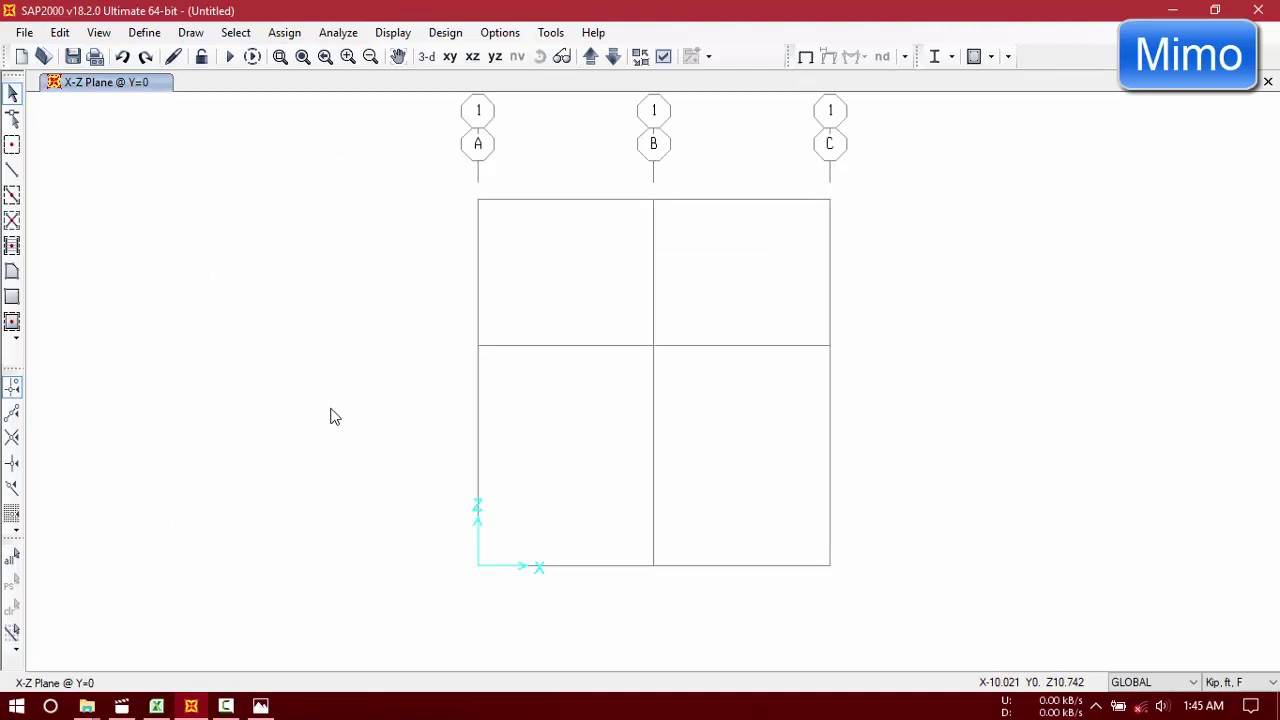
{"action": "left_click", "coordinate": [260, 706]}
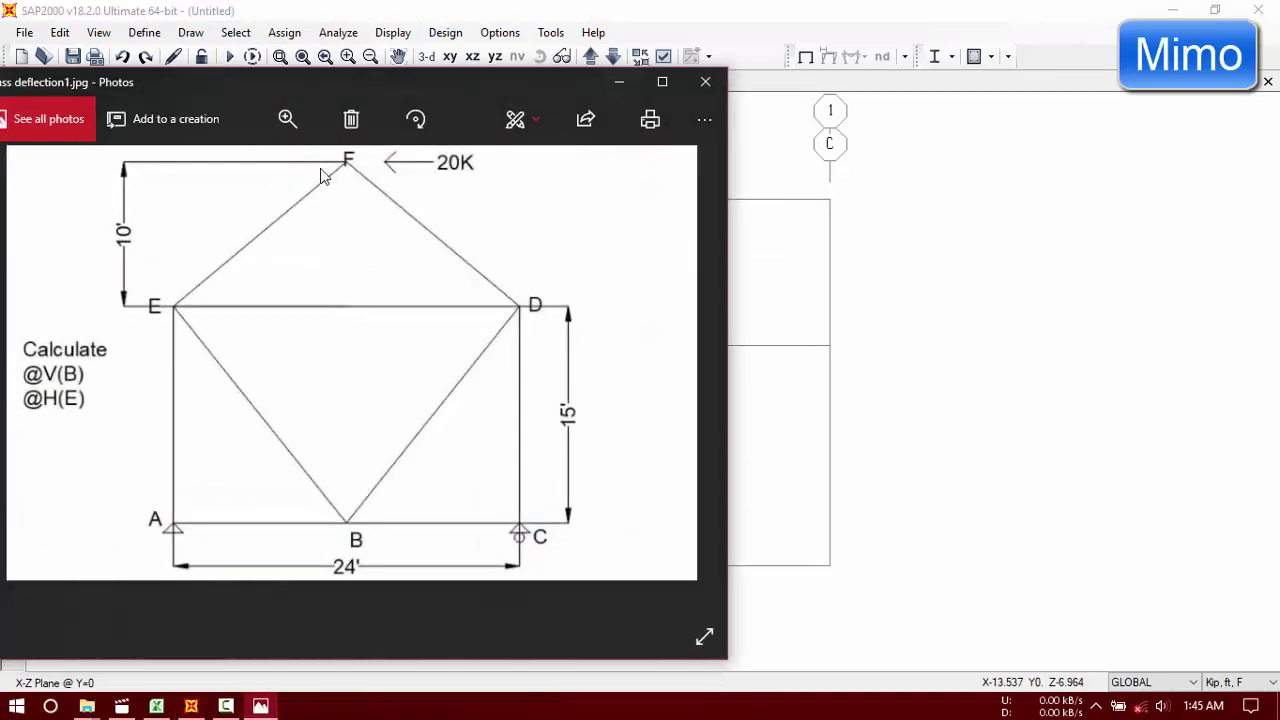
{"action": "left_click", "coordinate": [630, 84]}
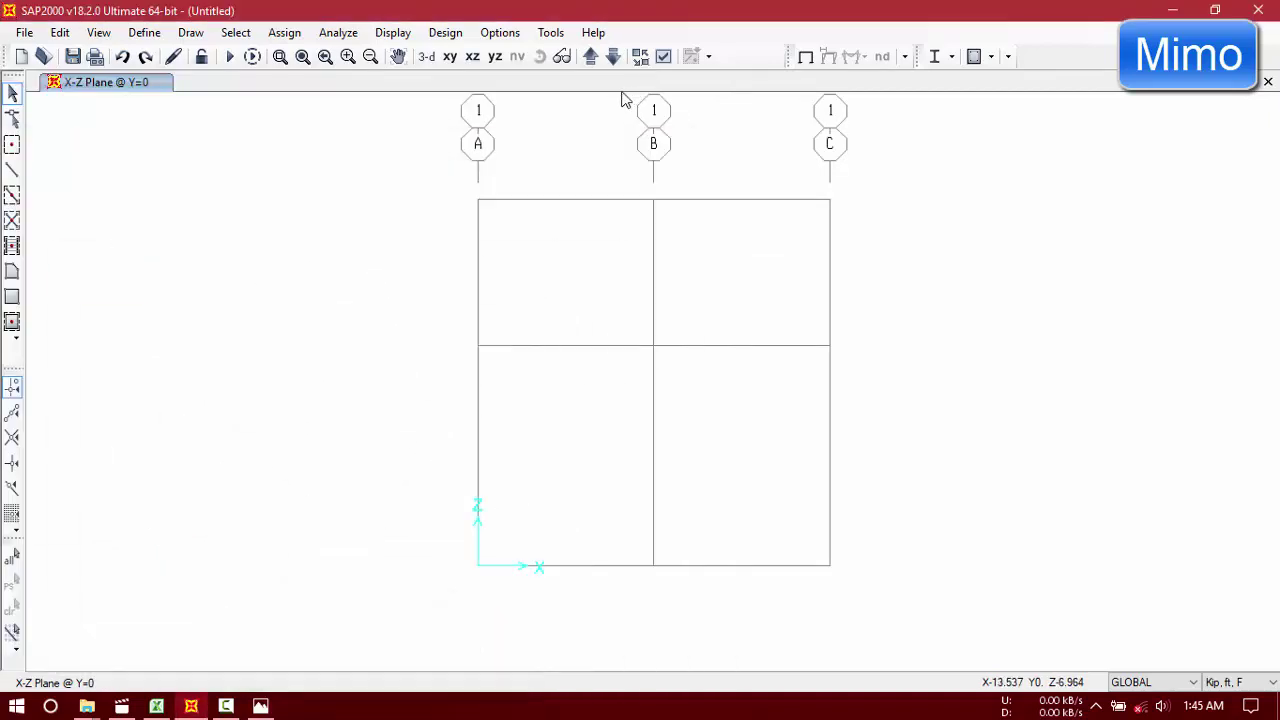
{"action": "left_click", "coordinate": [260, 706]}
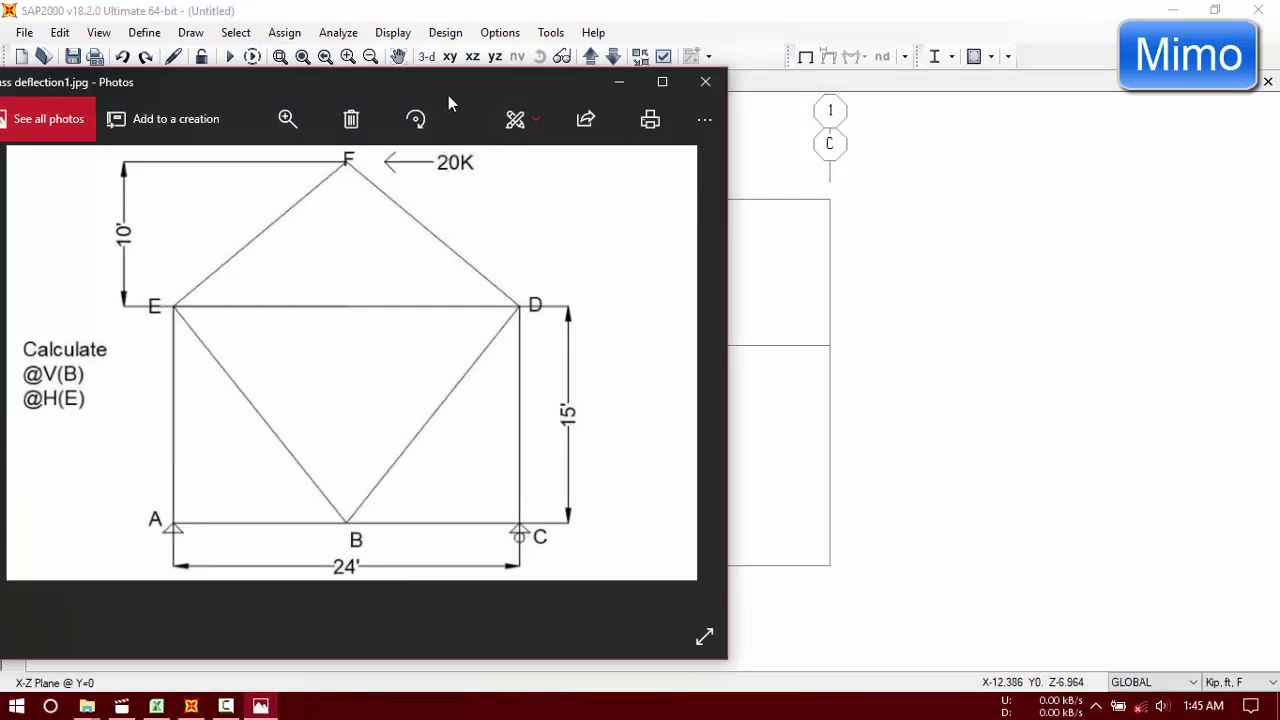
{"action": "left_click_drag", "start_coordinate": [449, 97], "coordinate": [800, 93]}
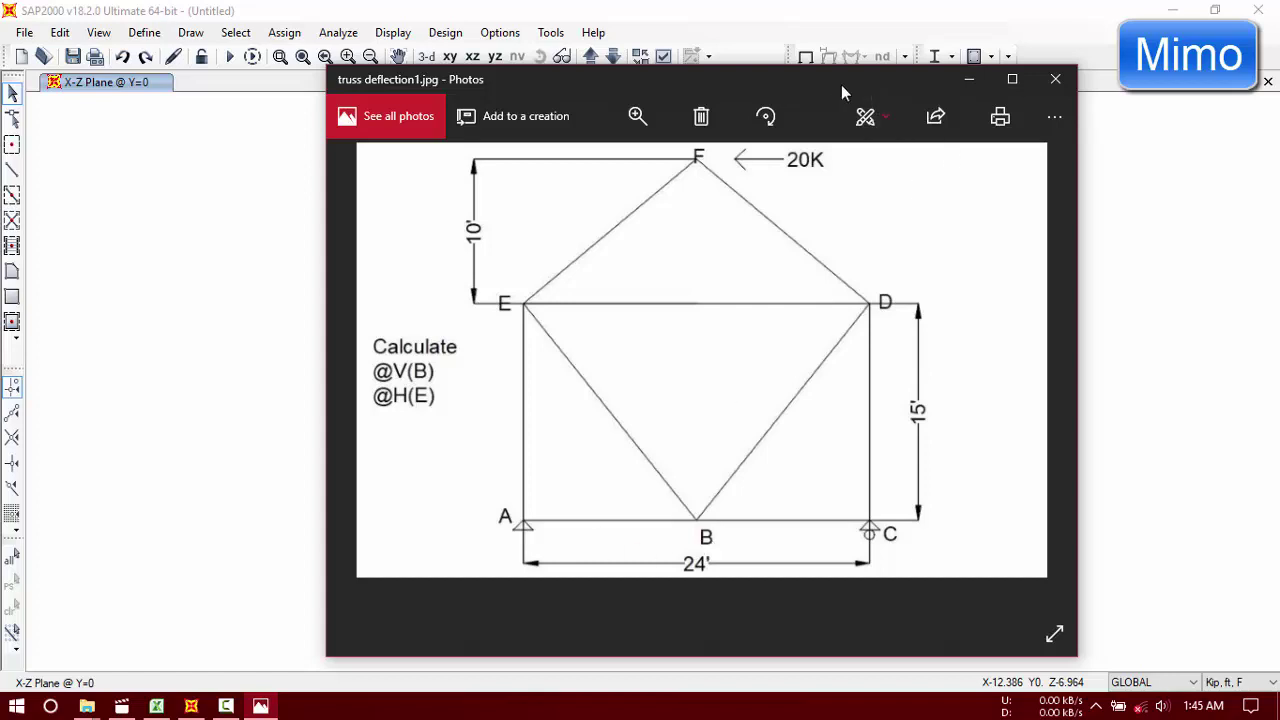
{"action": "left_click_drag", "start_coordinate": [841, 86], "coordinate": [705, 87]}
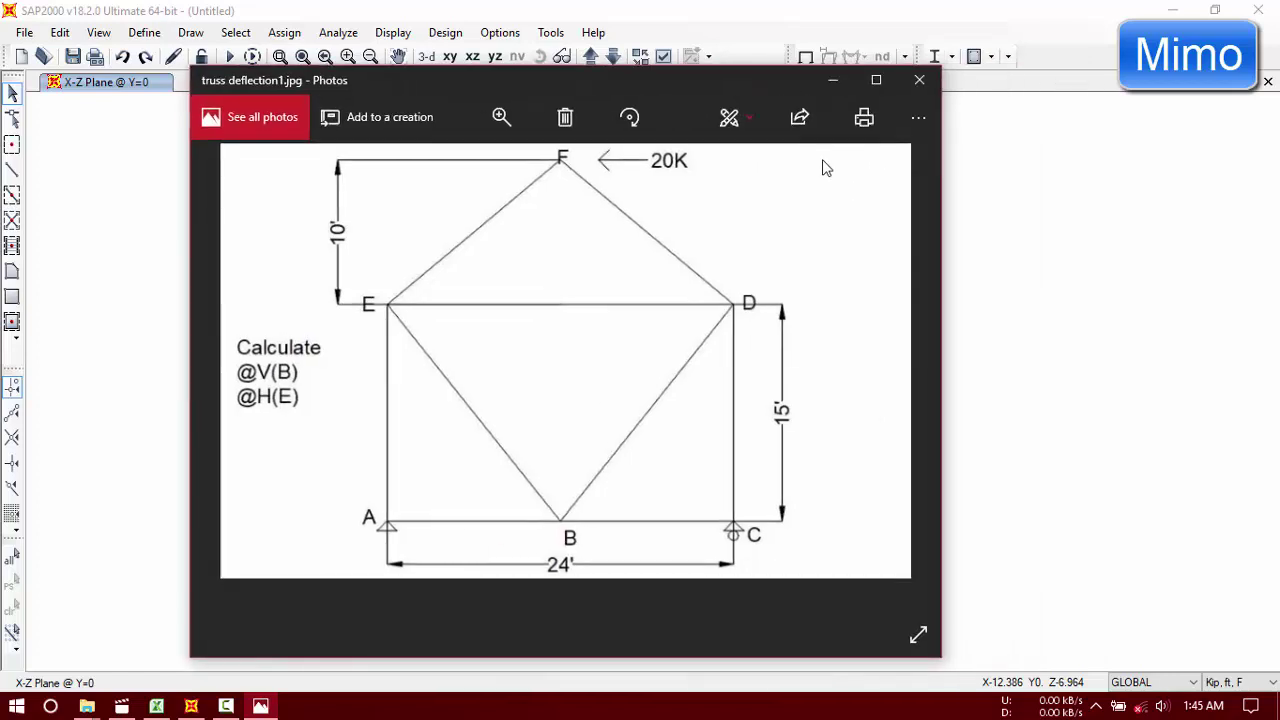
{"action": "left_click", "coordinate": [832, 81]}
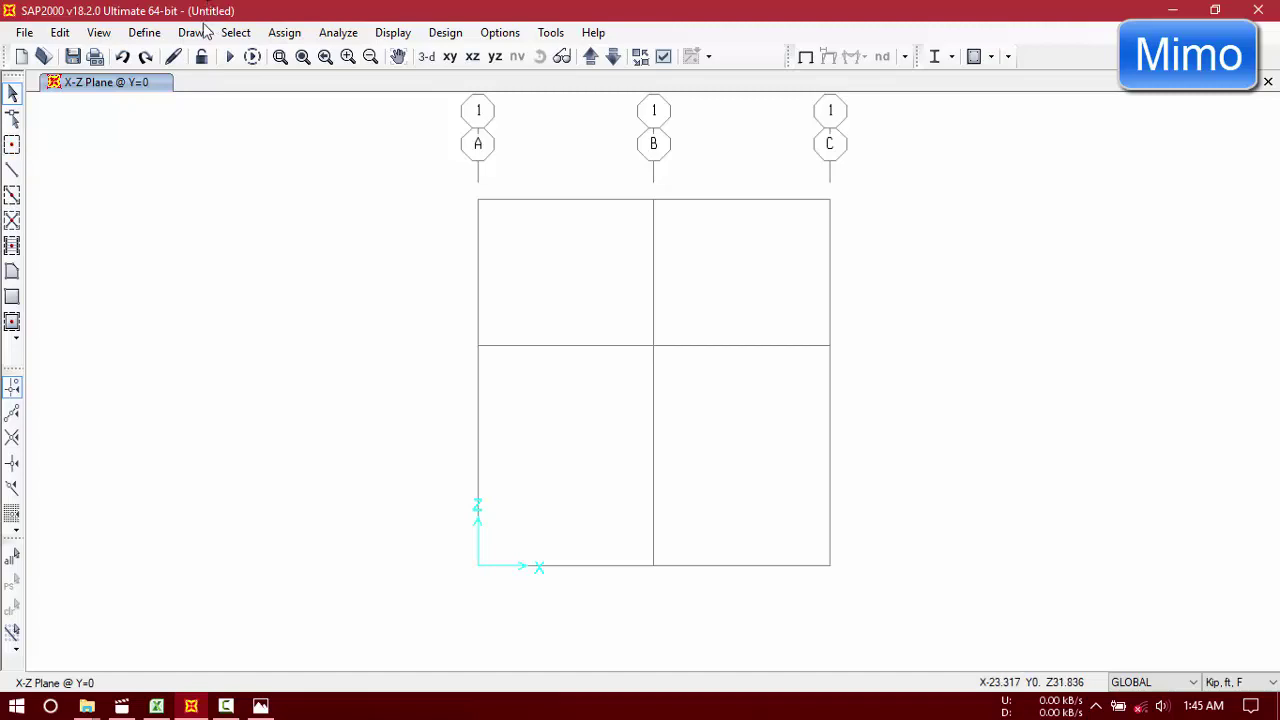
Step: Start Draw Frame/Cable and set its moment releases to Pinned
{"action": "left_click", "coordinate": [13, 172]}
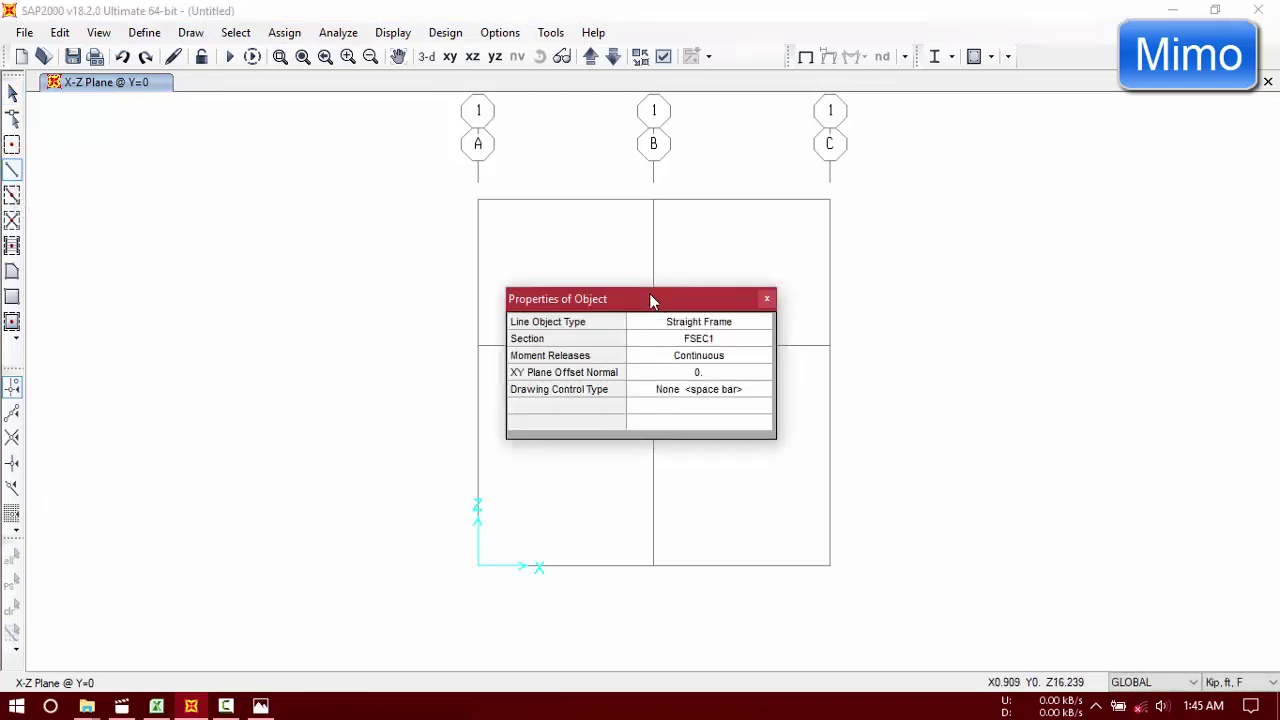
{"action": "left_click_drag", "start_coordinate": [651, 300], "coordinate": [568, 148]}
{"action": "left_click", "coordinate": [645, 207]}
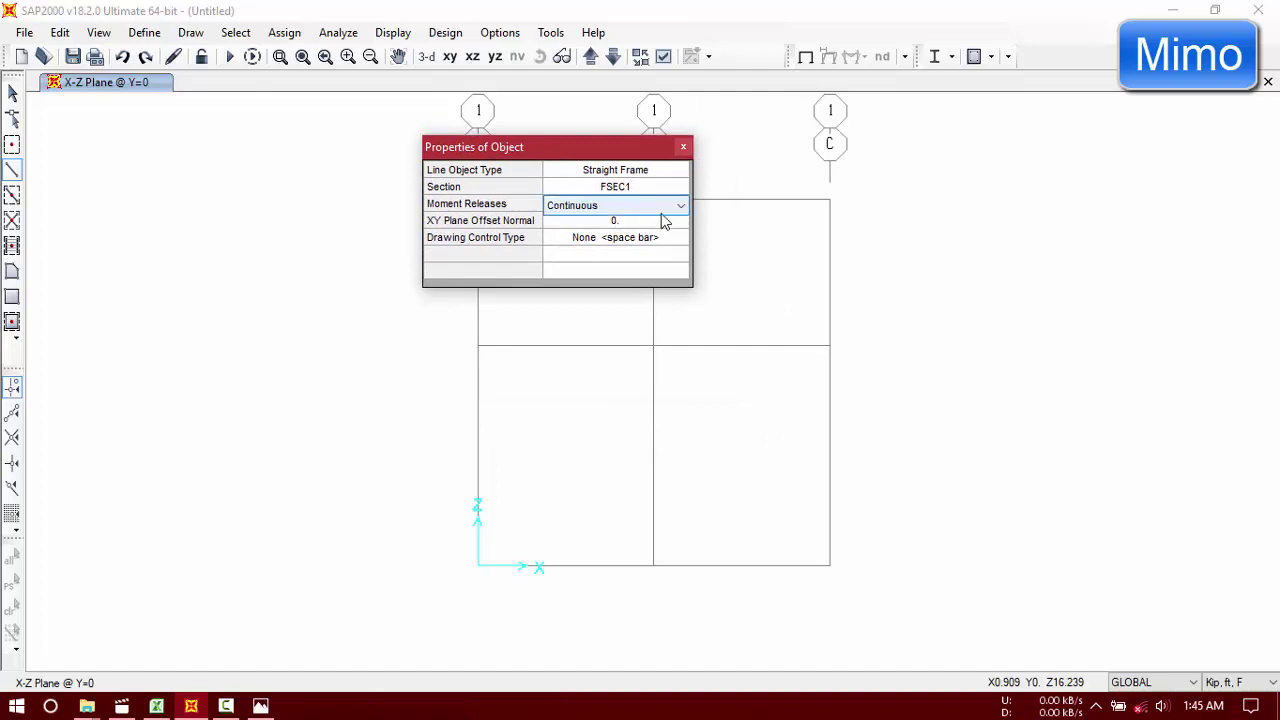
{"action": "left_click", "coordinate": [679, 207]}
{"action": "left_click", "coordinate": [656, 226]}
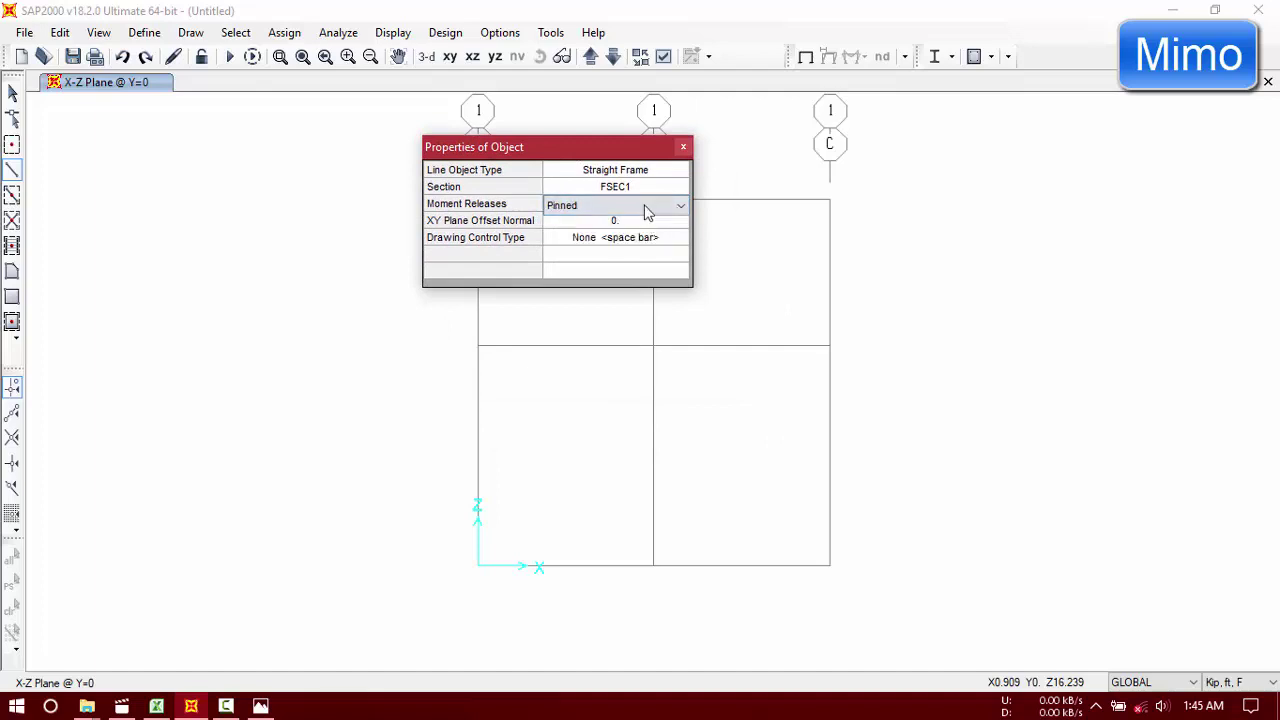
{"action": "left_click_drag", "start_coordinate": [601, 158], "coordinate": [320, 163]}
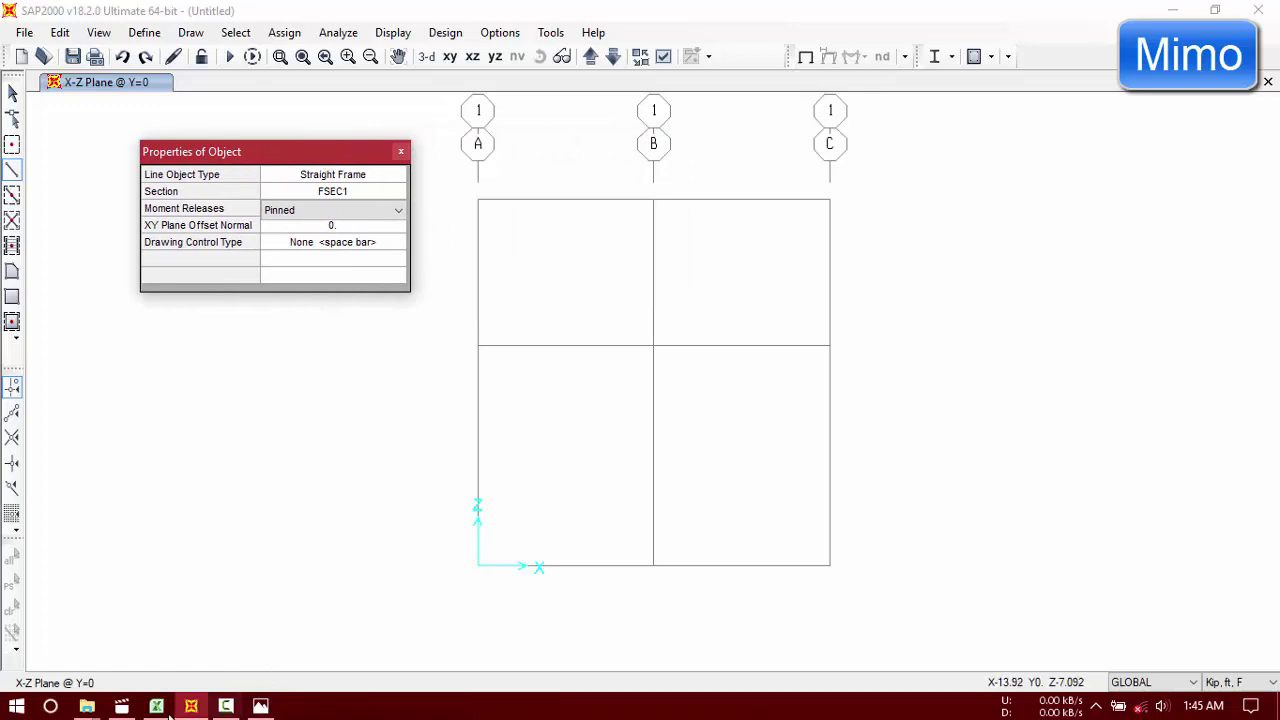
Step: Glance at the Excel hand calculation and return to SAP2000
{"action": "left_click", "coordinate": [163, 706]}
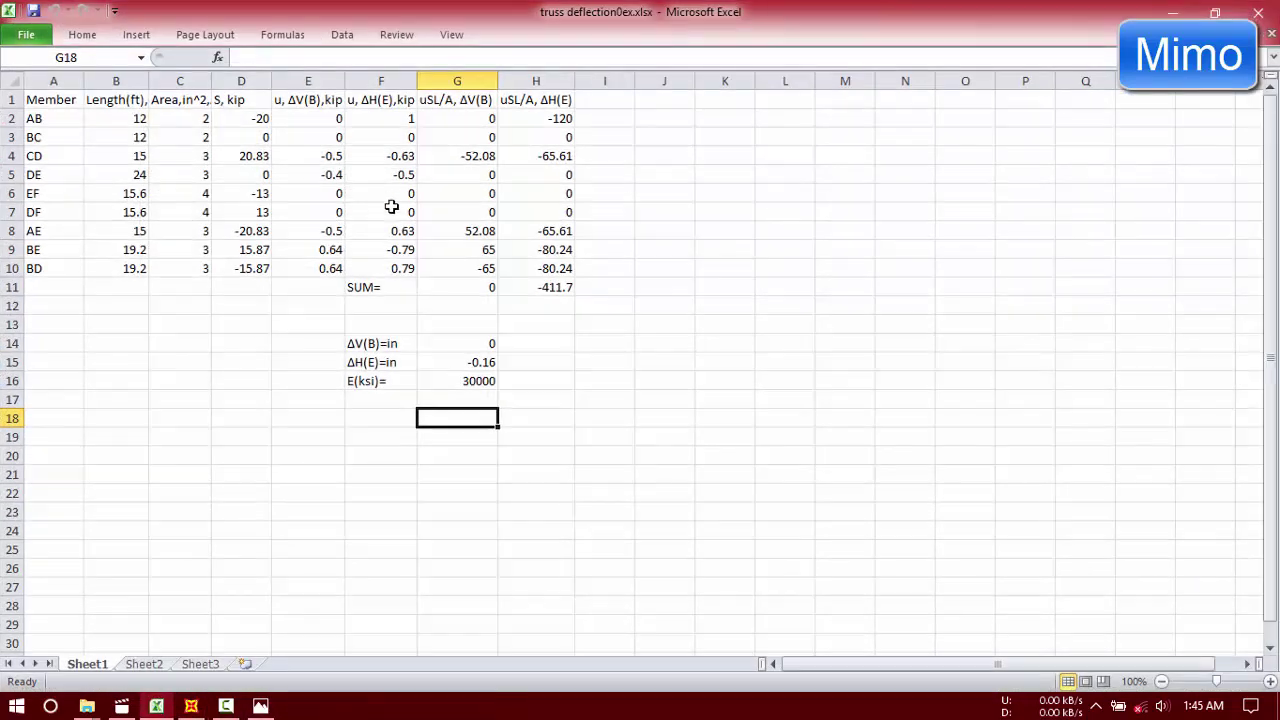
{"action": "left_click", "coordinate": [191, 706]}
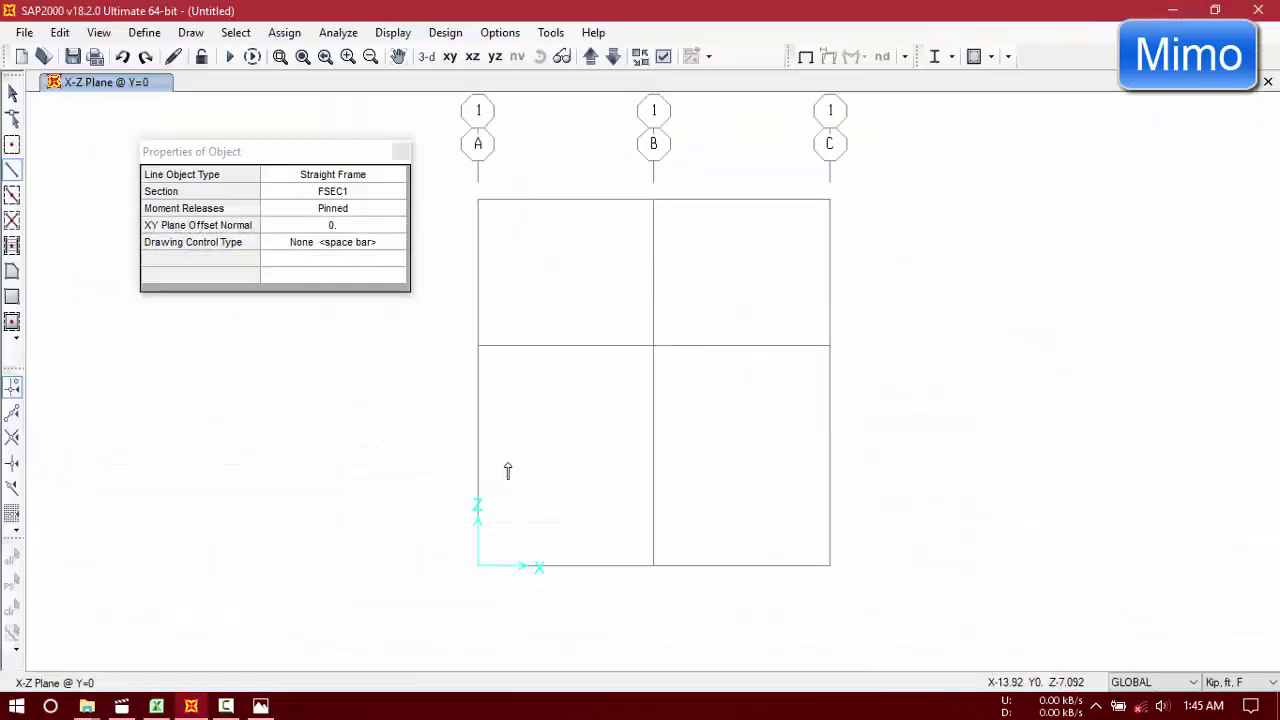
{"action": "mouse_move", "coordinate": [223, 705]}
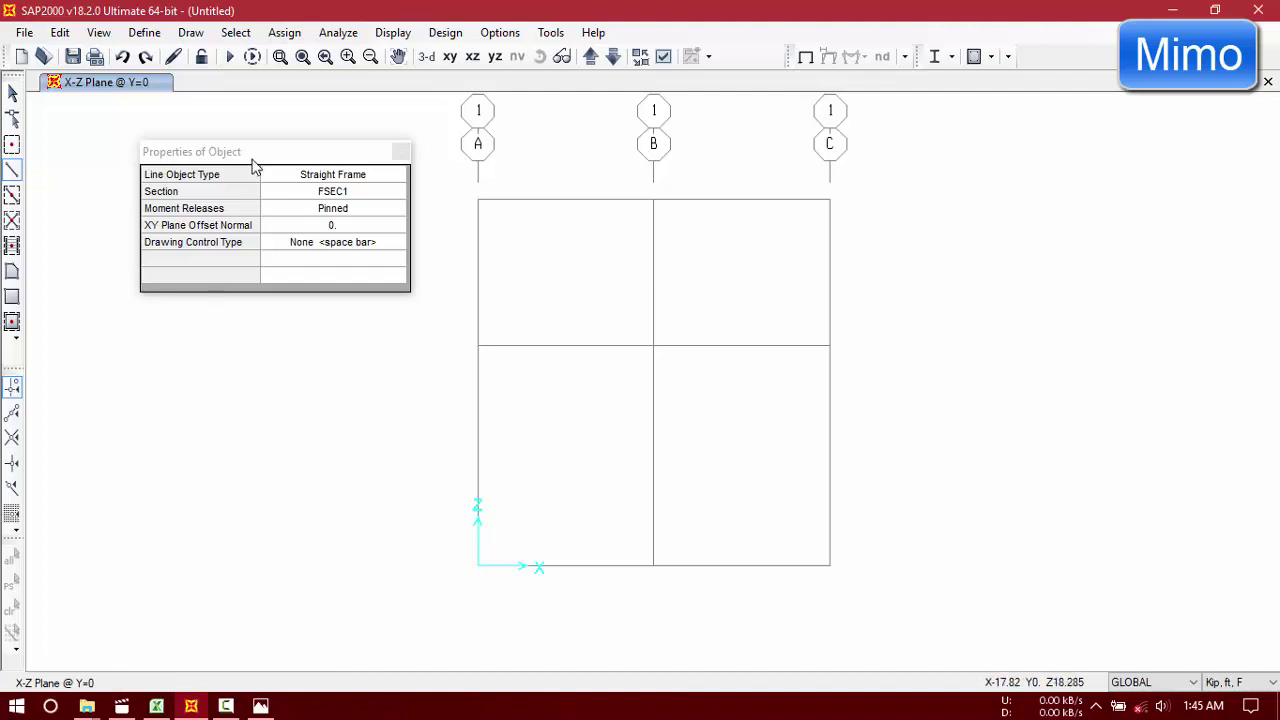
Step: Draw the 24 ft bottom chord as two members and the 15 ft right vertical
{"action": "left_click_drag", "start_coordinate": [258, 157], "coordinate": [331, 156]}
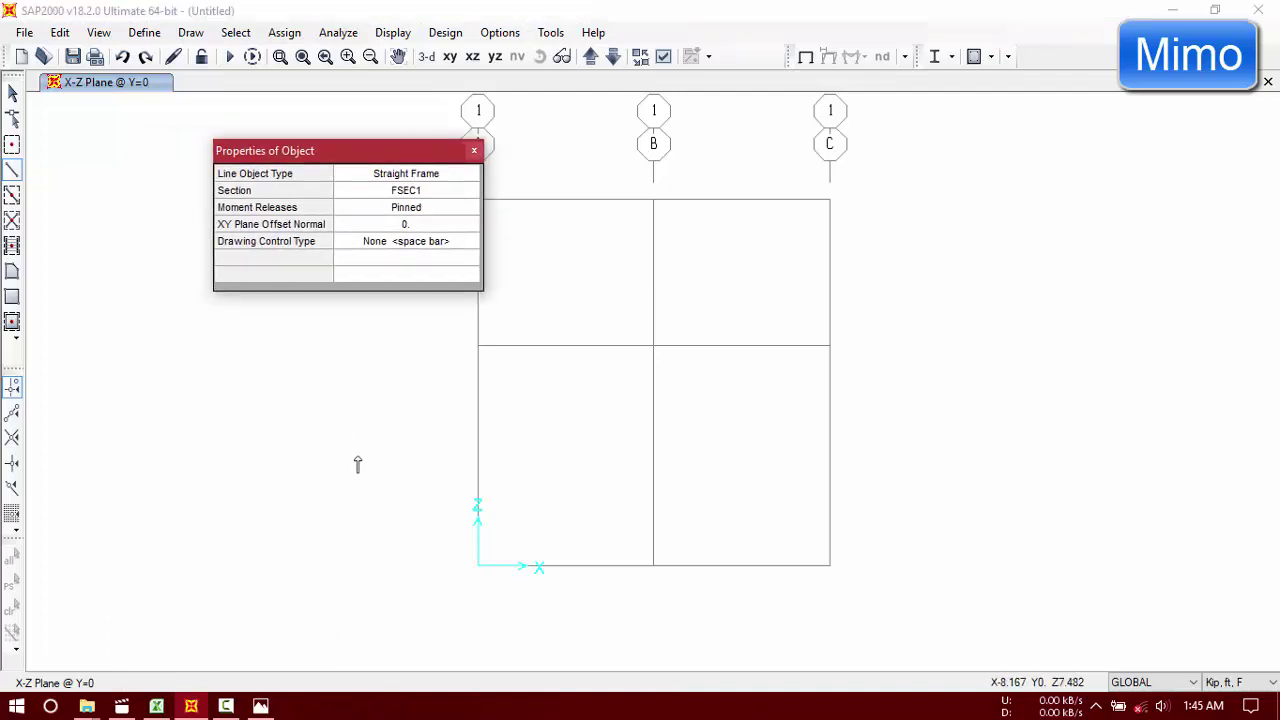
{"action": "left_click_drag", "start_coordinate": [405, 151], "coordinate": [300, 161]}
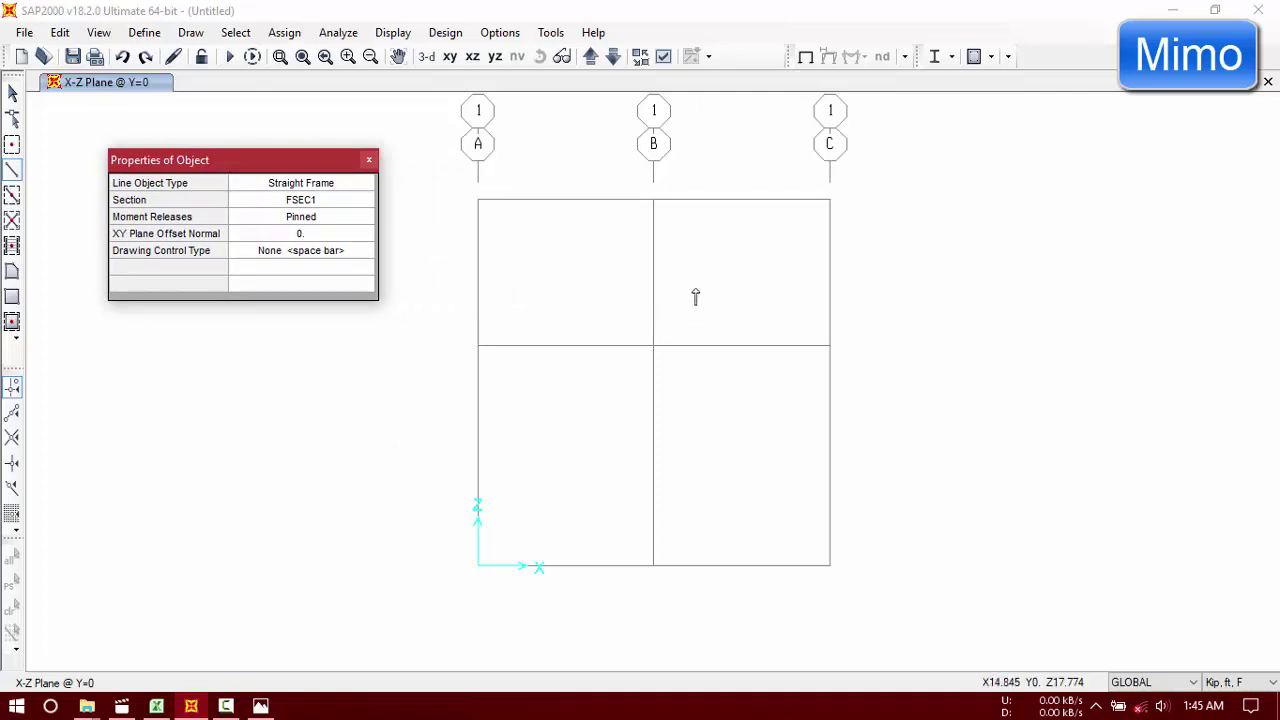
{"action": "left_click_drag", "start_coordinate": [323, 167], "coordinate": [344, 159]}
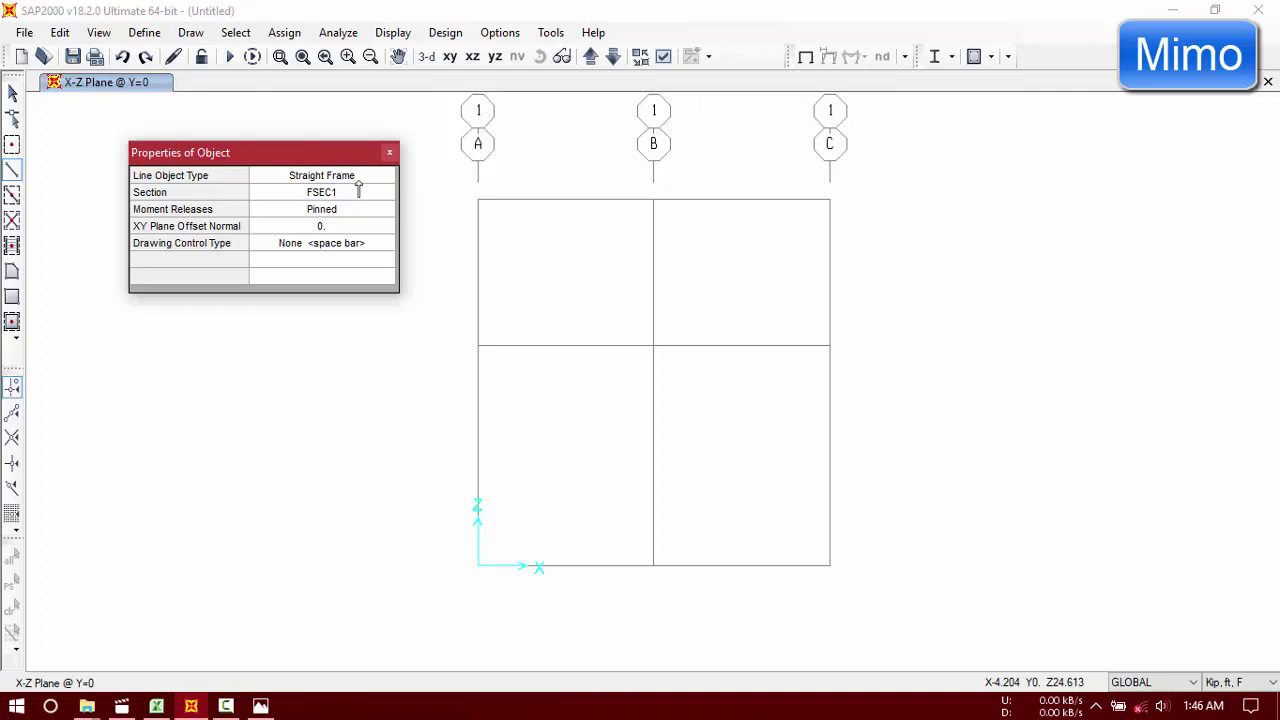
{"action": "left_click_drag", "start_coordinate": [300, 160], "coordinate": [326, 194]}
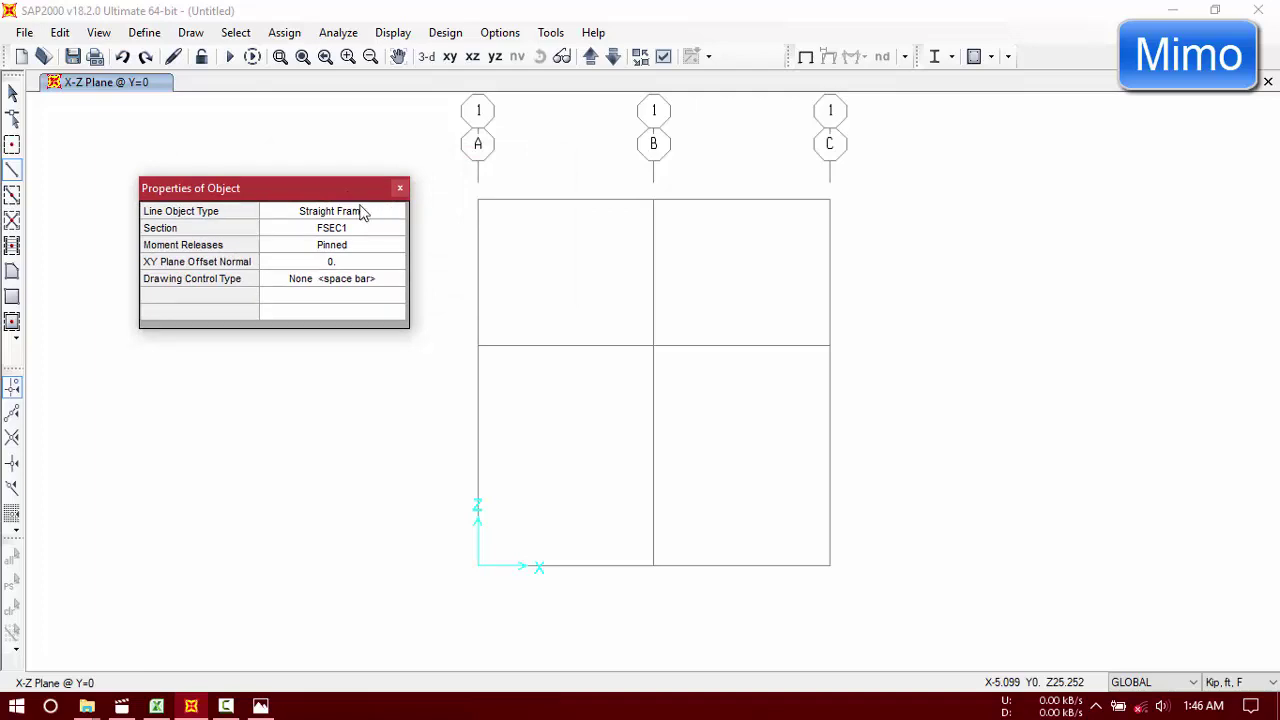
{"action": "left_click", "coordinate": [477, 567]}
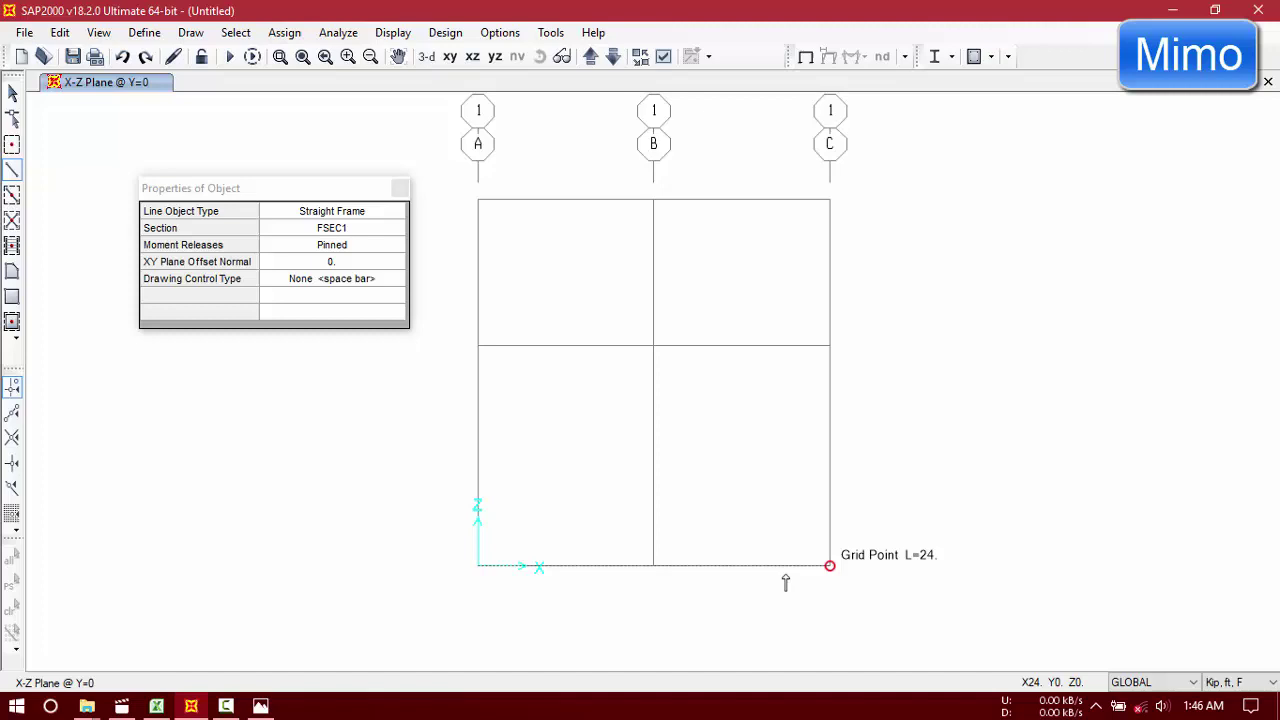
{"action": "left_click", "coordinate": [654, 567]}
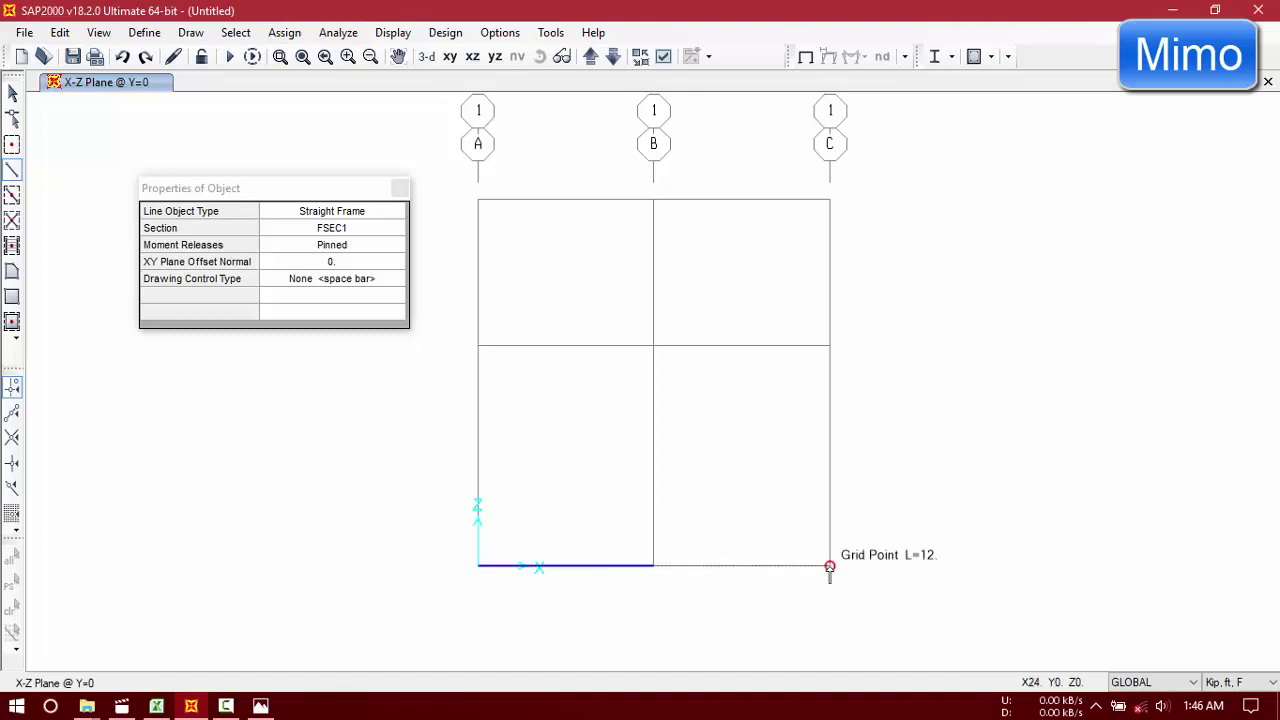
{"action": "left_click", "coordinate": [830, 567]}
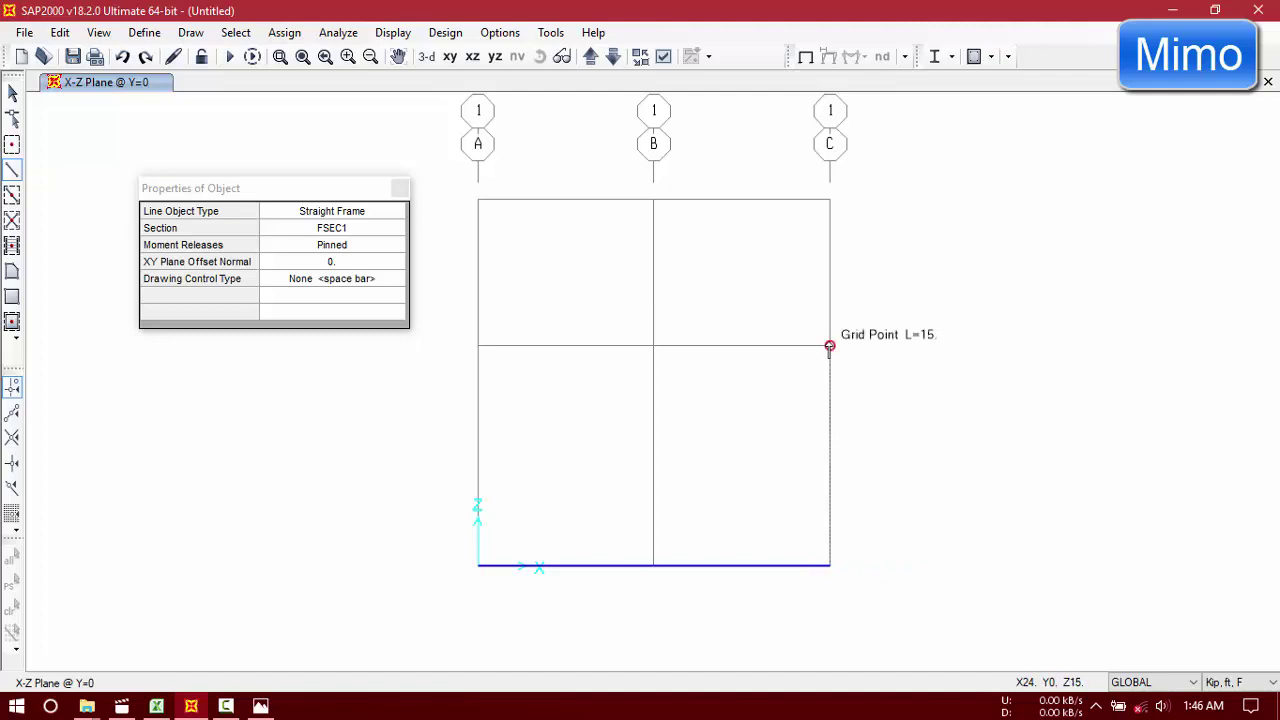
{"action": "left_click", "coordinate": [830, 346]}
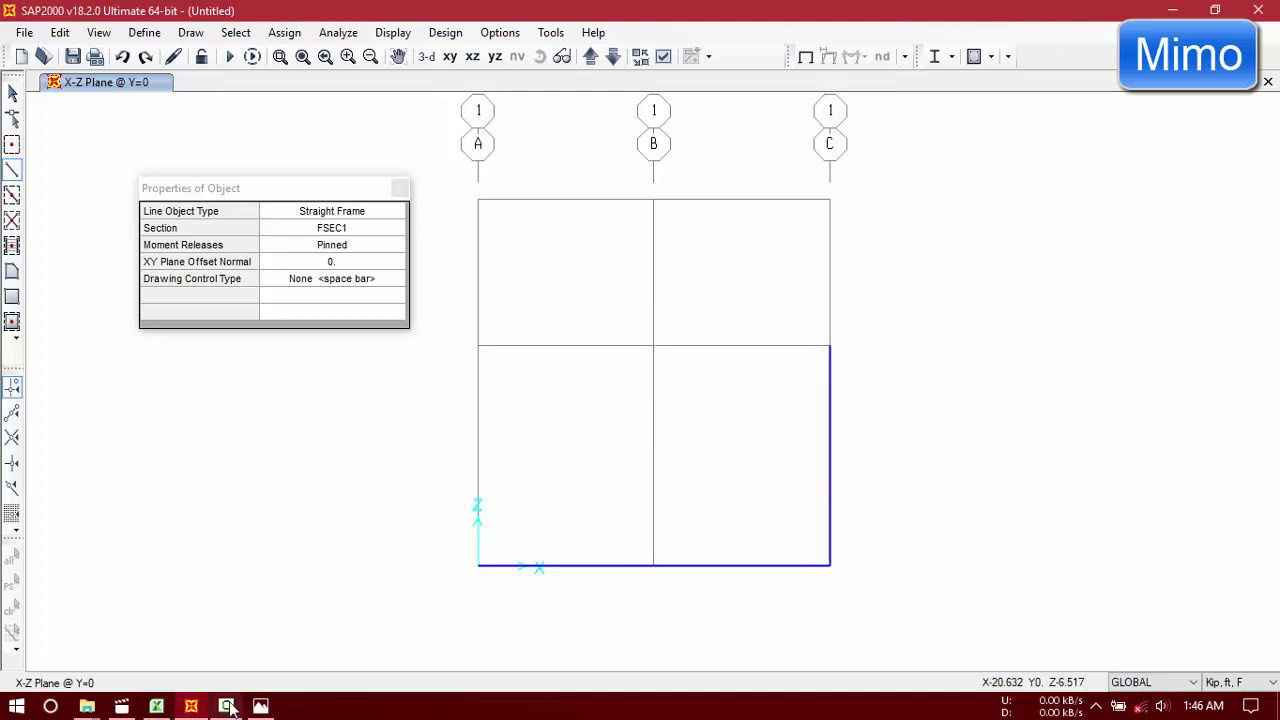
Step: Draw the top chord and both roof diagonals meeting at the apex
{"action": "left_click", "coordinate": [260, 706]}
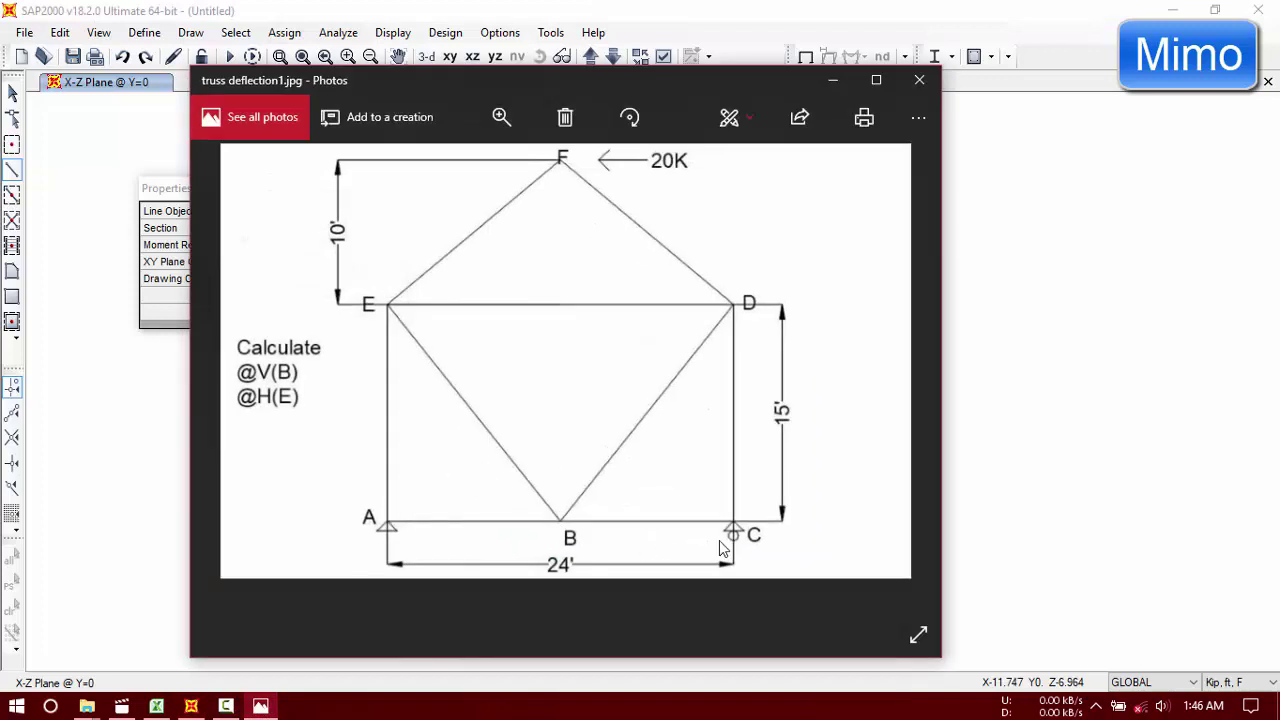
{"action": "left_click", "coordinate": [833, 80]}
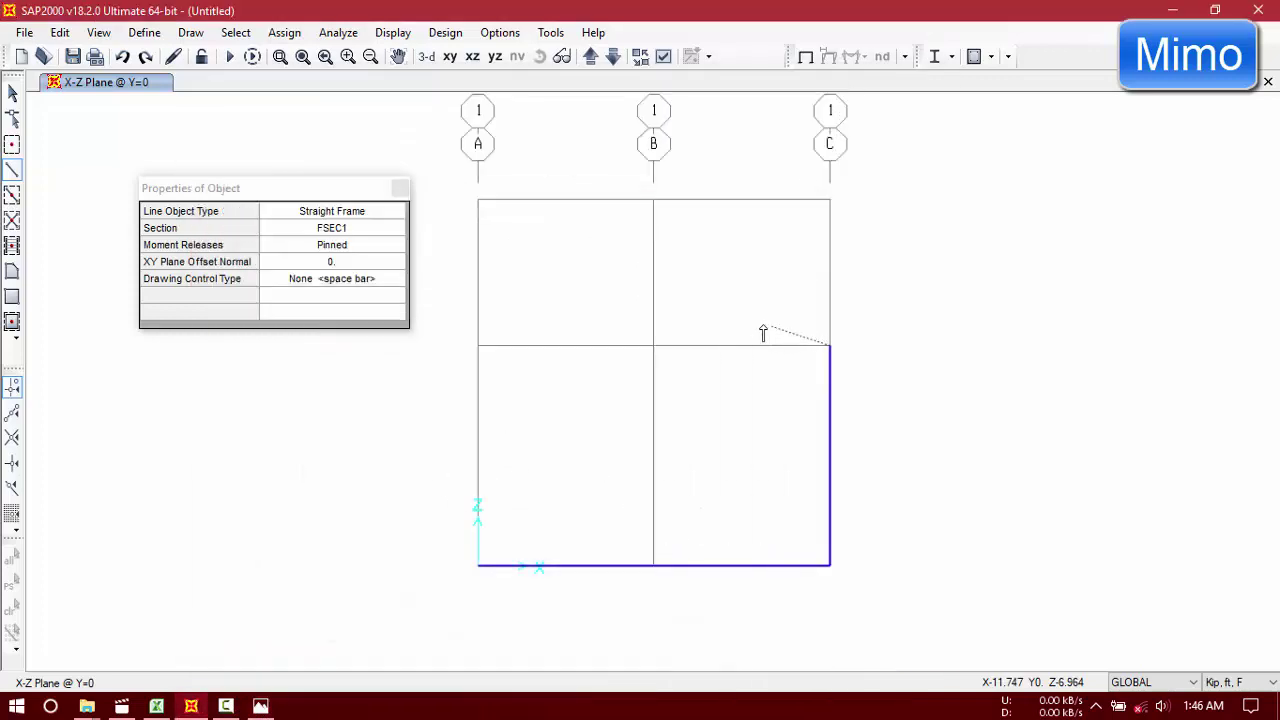
{"action": "left_click", "coordinate": [478, 346]}
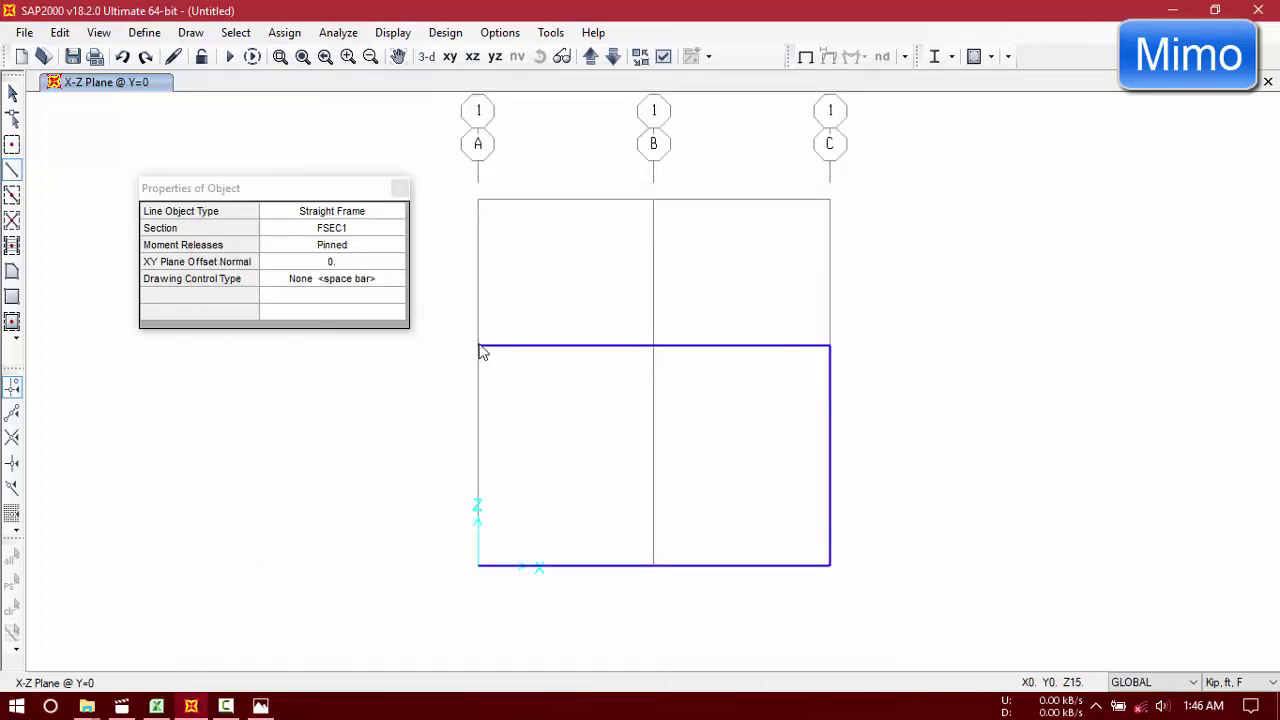
{"action": "double_click", "coordinate": [653, 200]}
{"action": "double_click", "coordinate": [830, 346]}
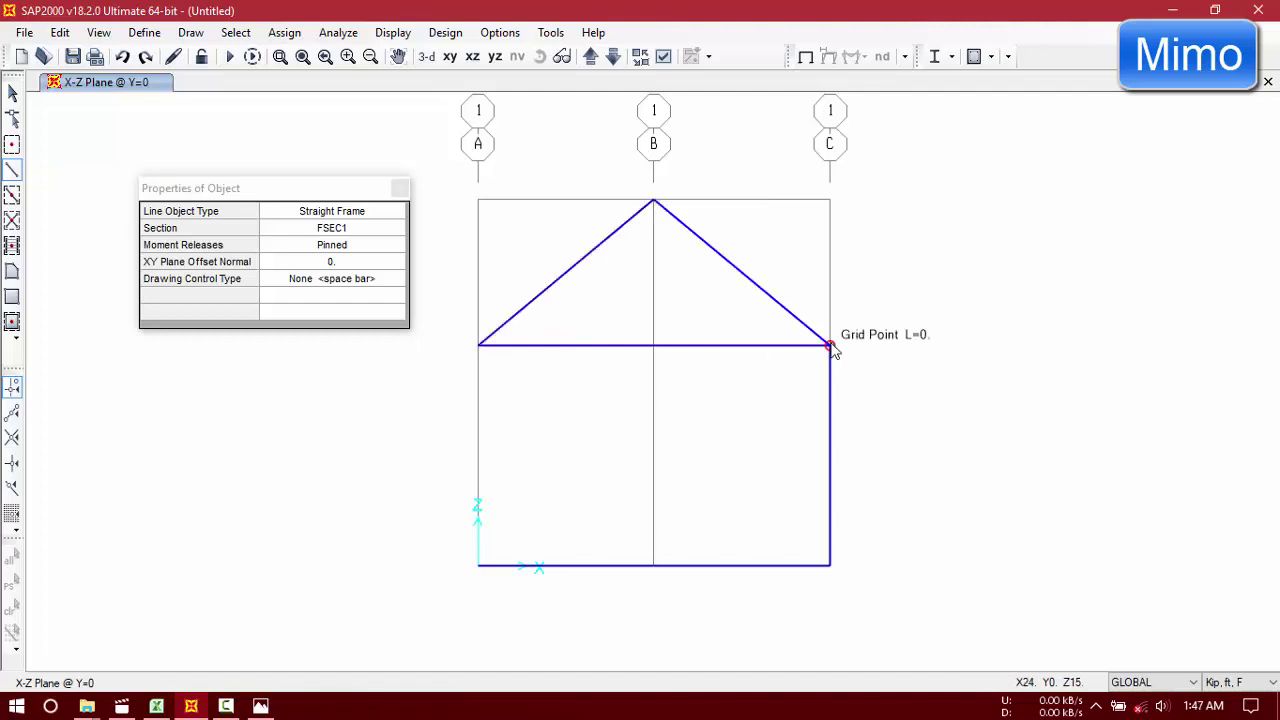
Step: Draw the left vertical and two web diagonals through the bottom middle joint
{"action": "left_click", "coordinate": [478, 566]}
{"action": "left_click", "coordinate": [478, 346]}
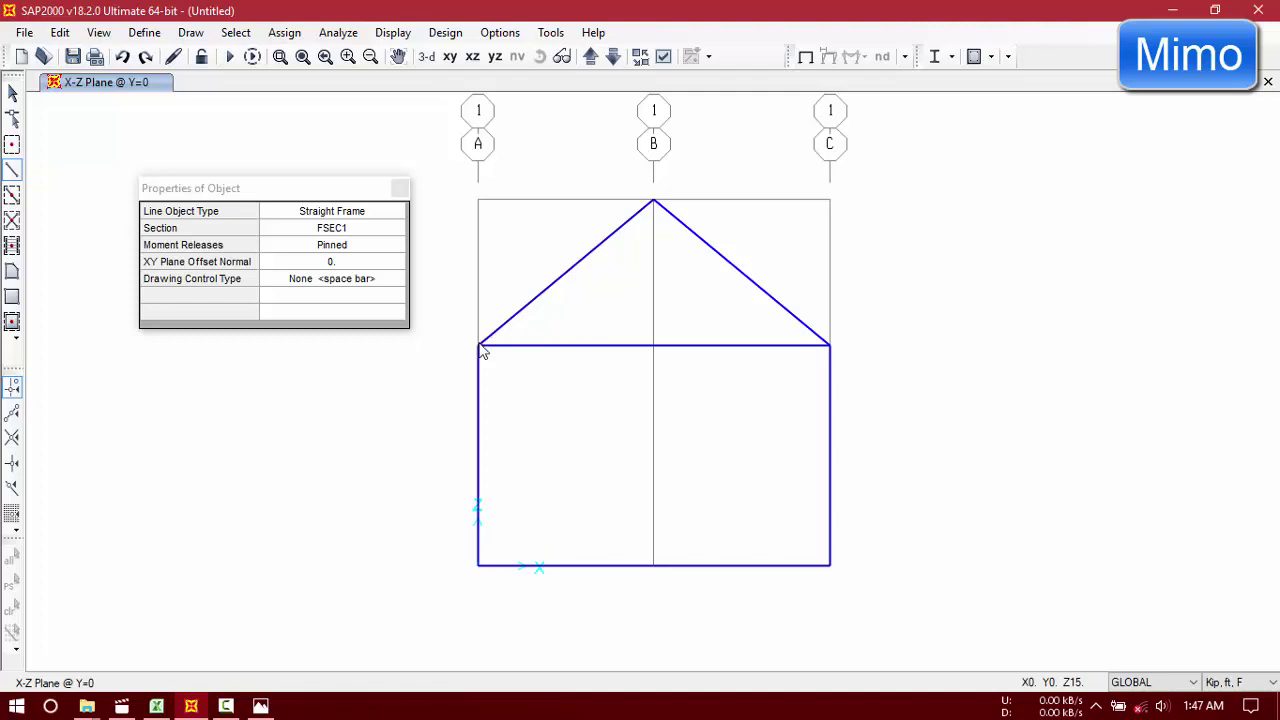
{"action": "left_click", "coordinate": [653, 566]}
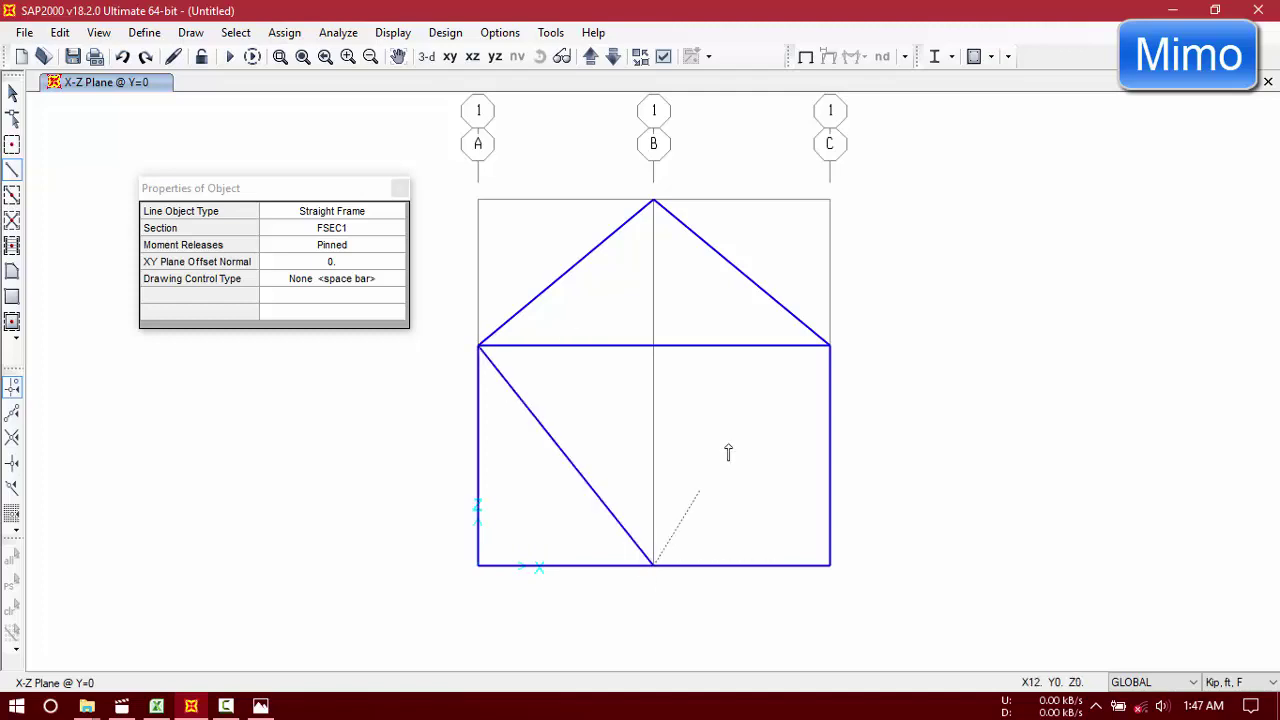
{"action": "double_click", "coordinate": [830, 346]}
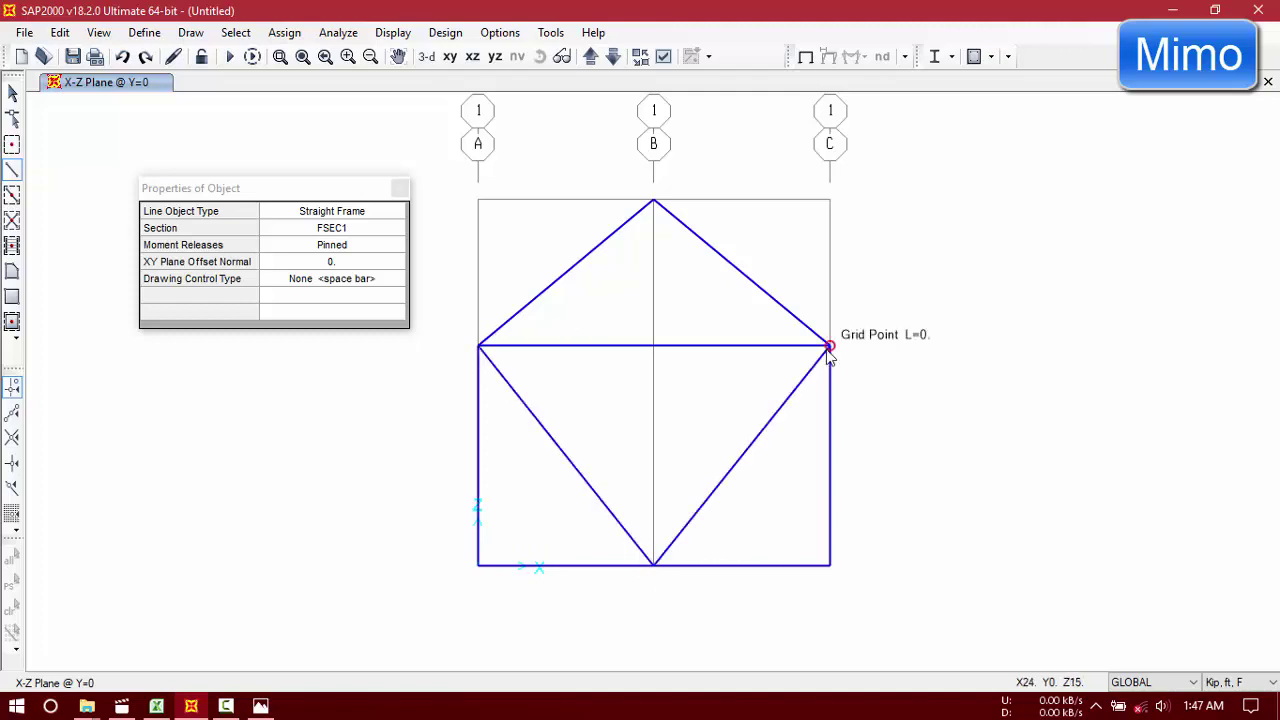
Step: Check the truss against the reference sketch, then close Properties of Object and stop drawing
{"action": "left_click", "coordinate": [260, 707]}
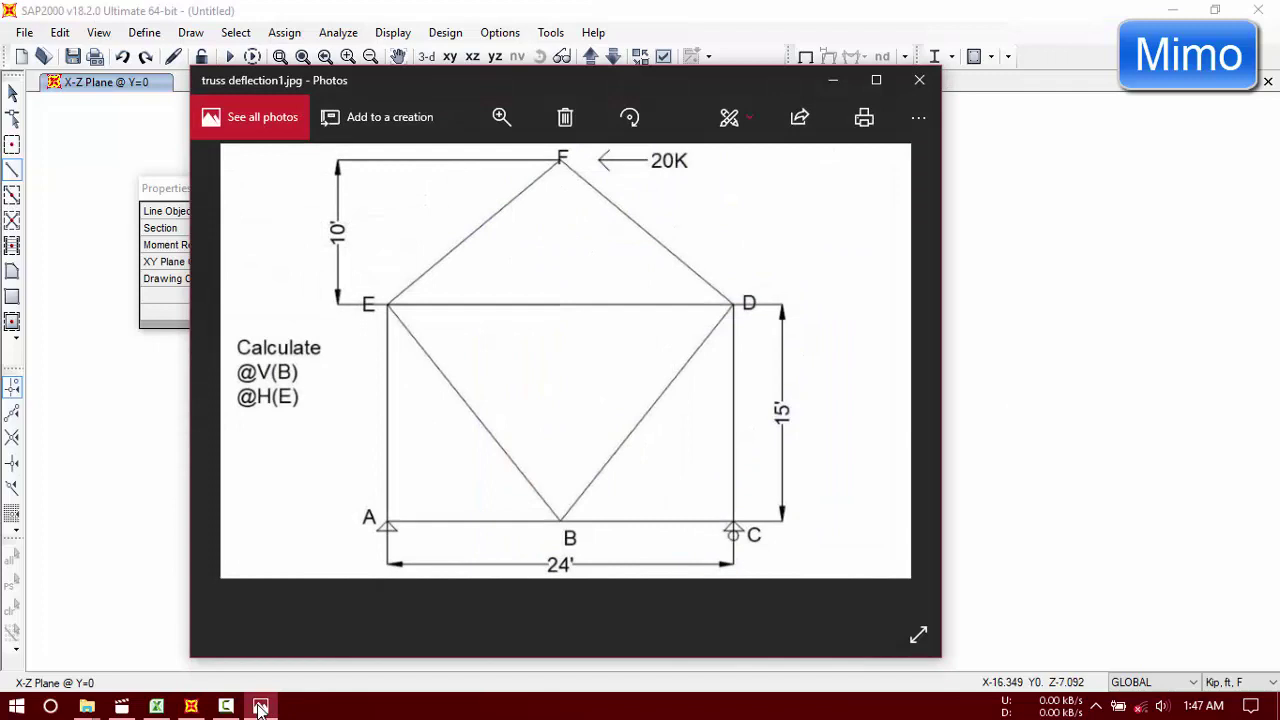
{"action": "left_click", "coordinate": [260, 707]}
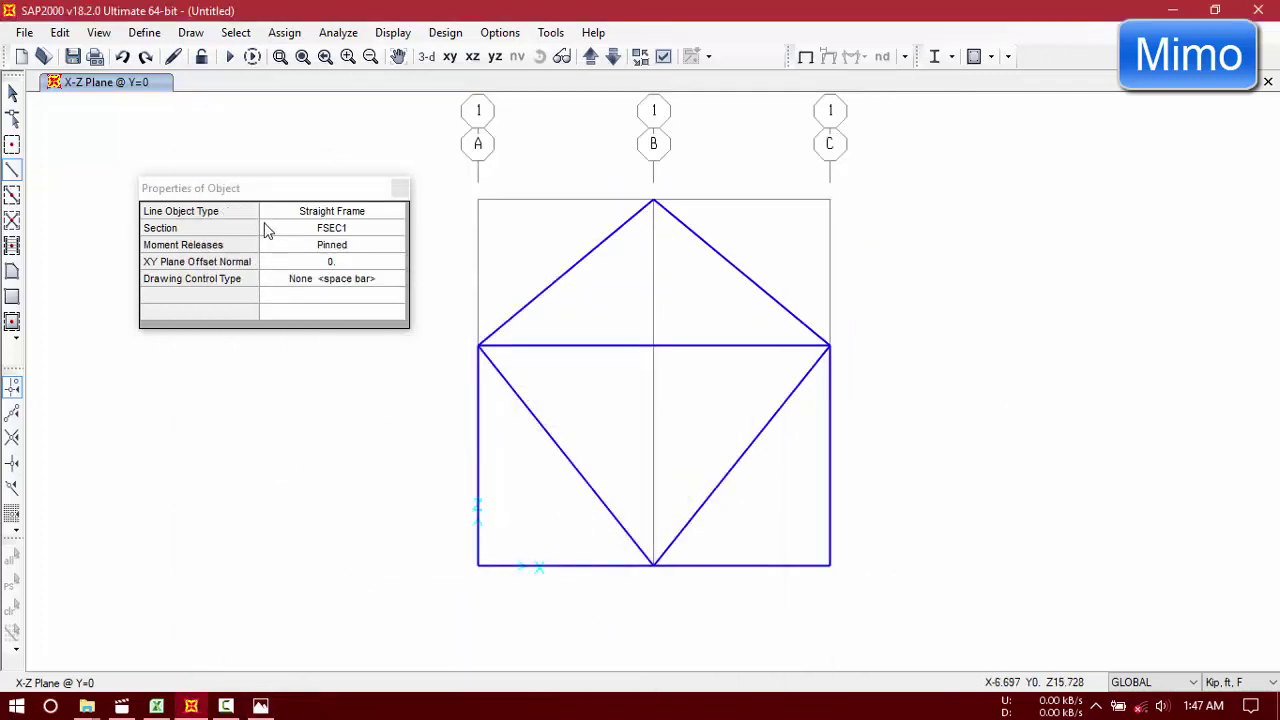
{"action": "left_click", "coordinate": [280, 198]}
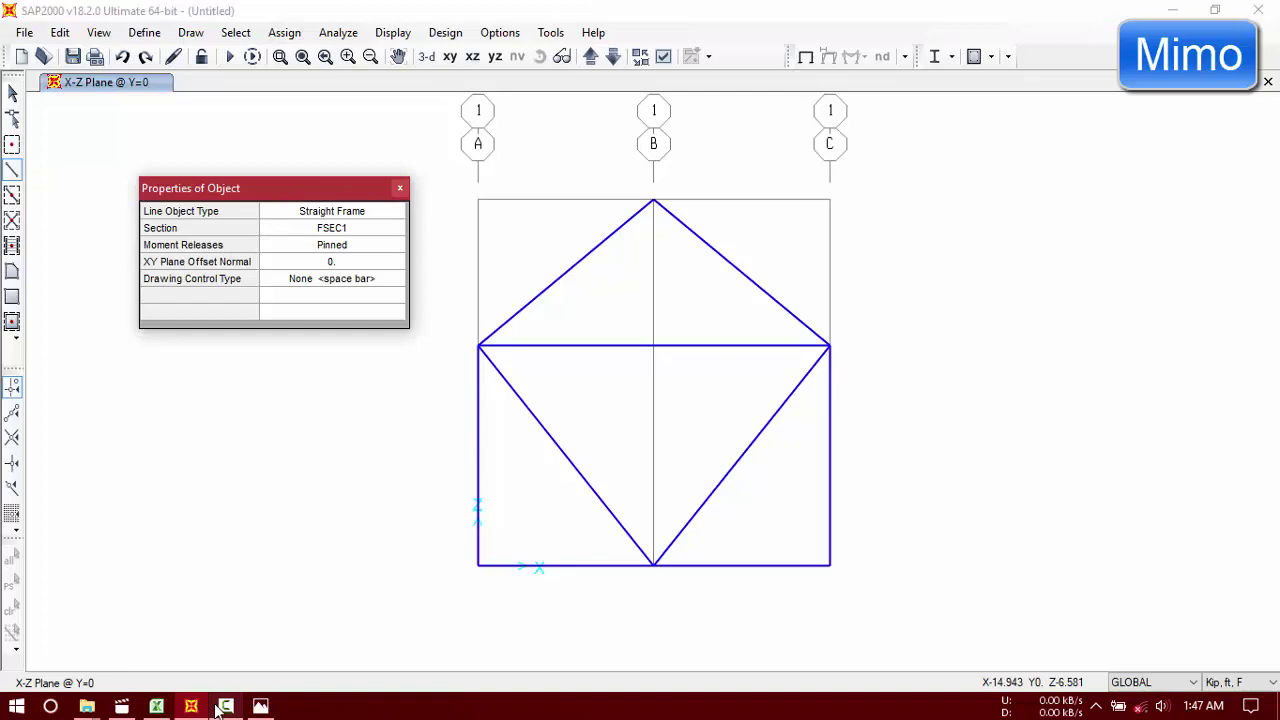
{"action": "left_click", "coordinate": [259, 707]}
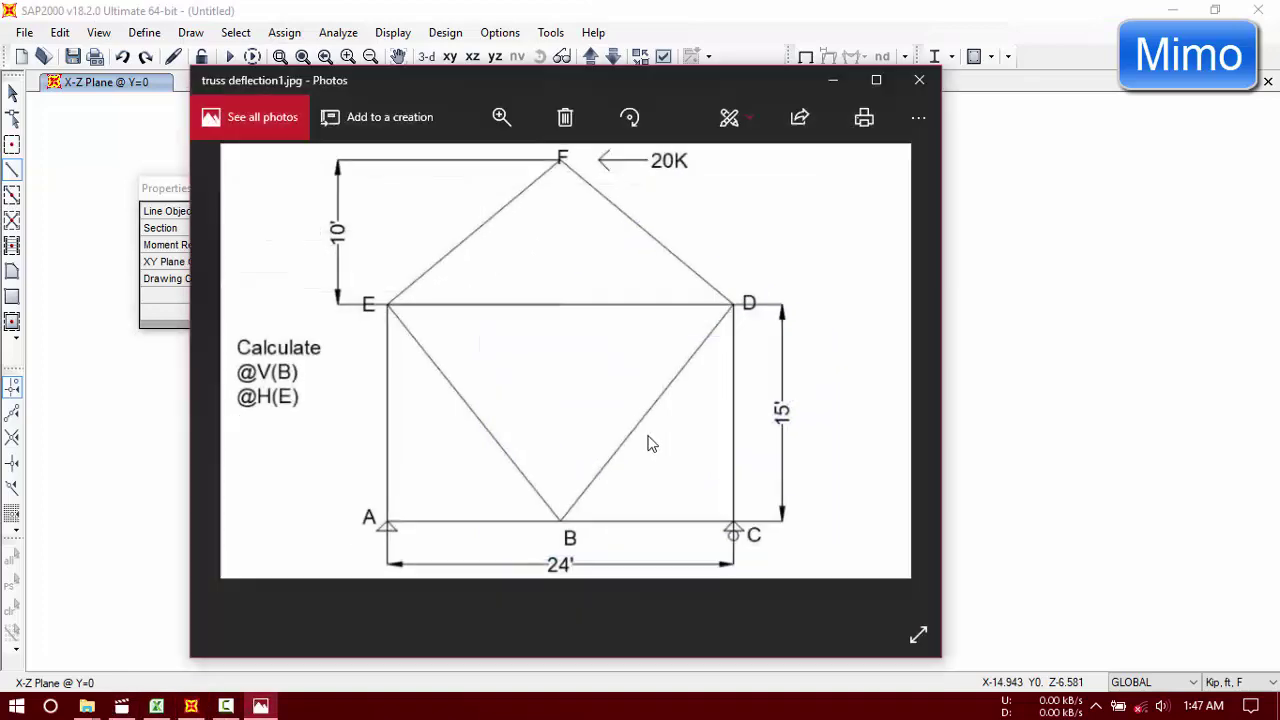
{"action": "left_click_drag", "start_coordinate": [766, 88], "coordinate": [383, 190]}
{"action": "left_click", "coordinate": [441, 180]}
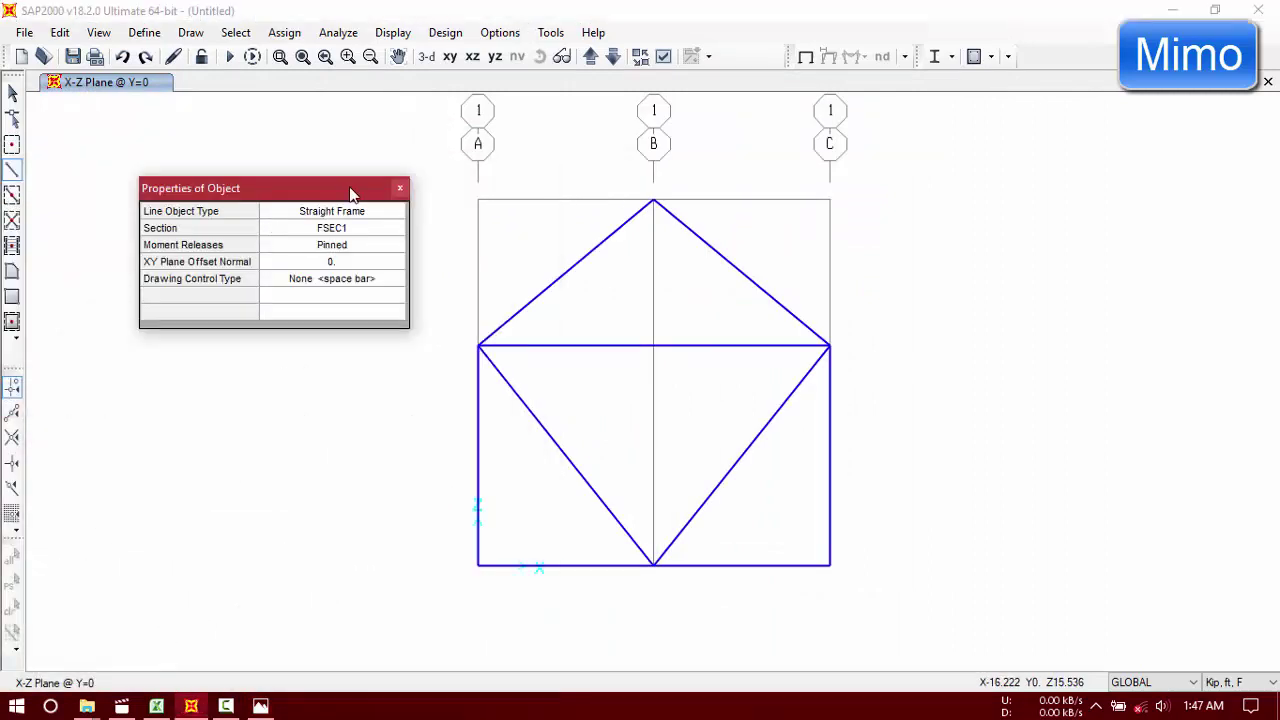
{"action": "left_click", "coordinate": [400, 188]}
{"action": "key", "text": "Escape"}
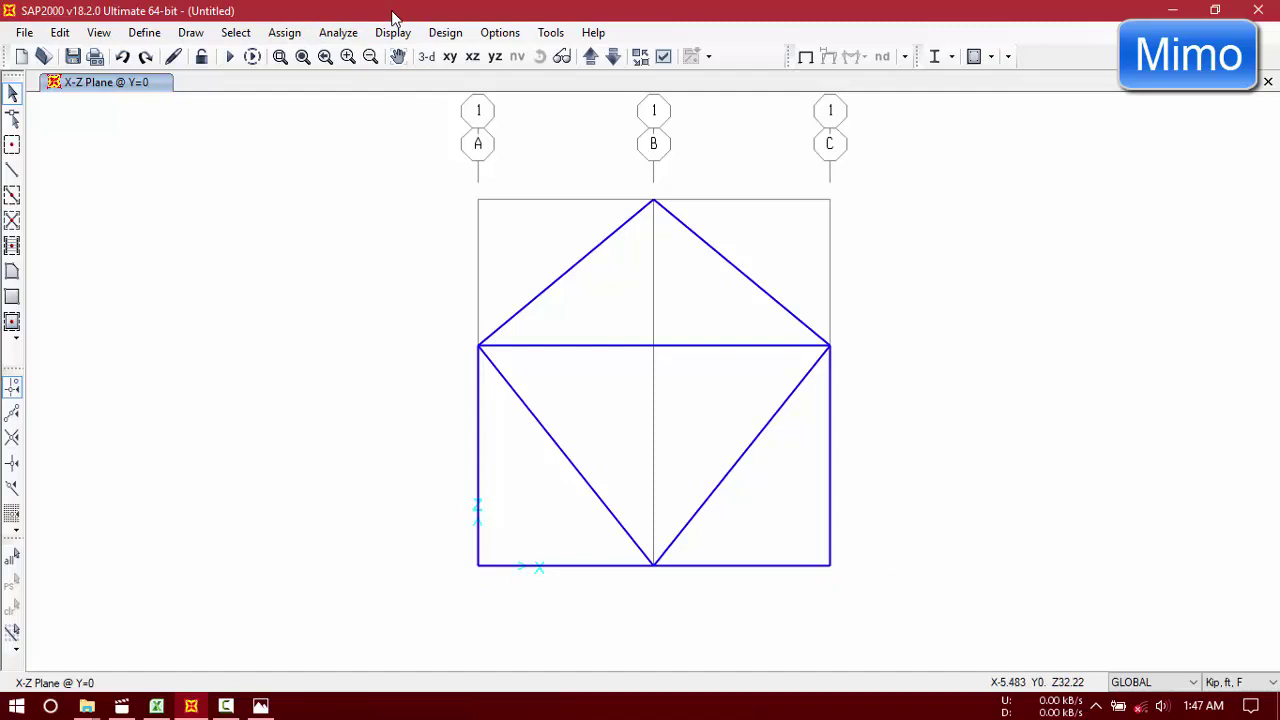
Step: Open Joint Restraints and make the bottom-left joint a pinned support
{"action": "left_click", "coordinate": [336, 33]}
{"action": "left_click", "coordinate": [338, 33]}
{"action": "left_click", "coordinate": [287, 33]}
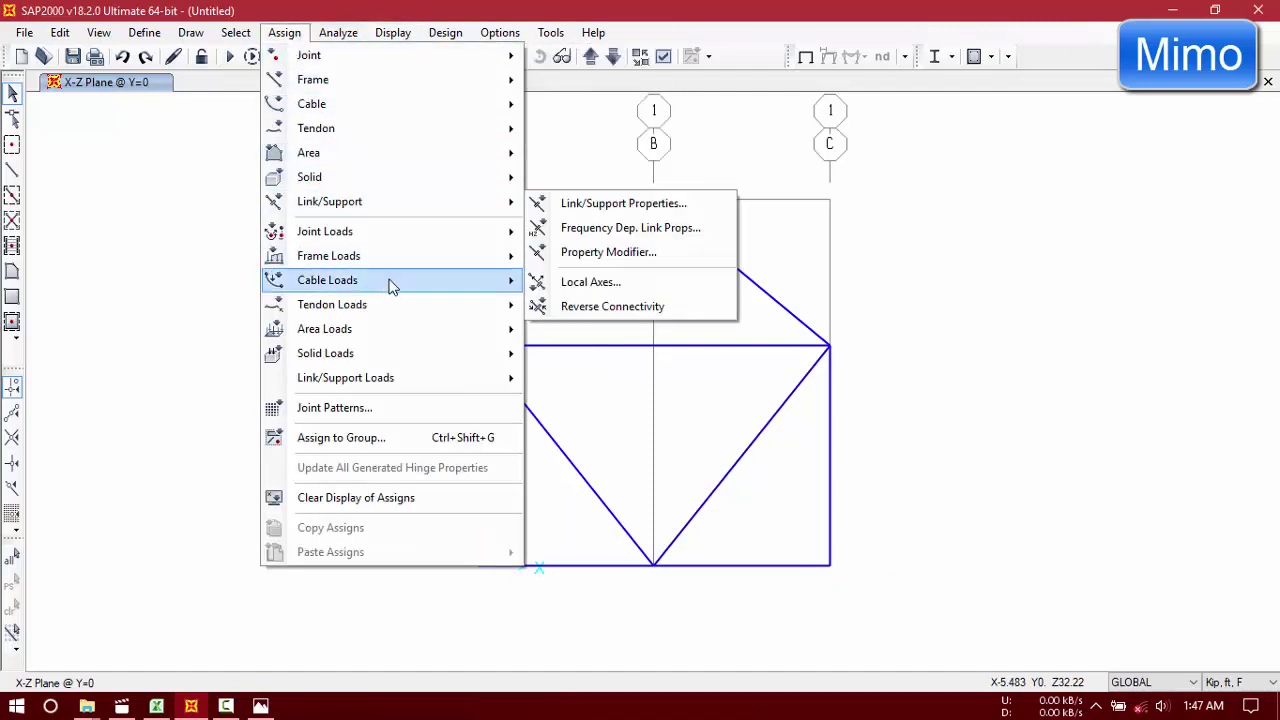
{"action": "mouse_move", "coordinate": [408, 58]}
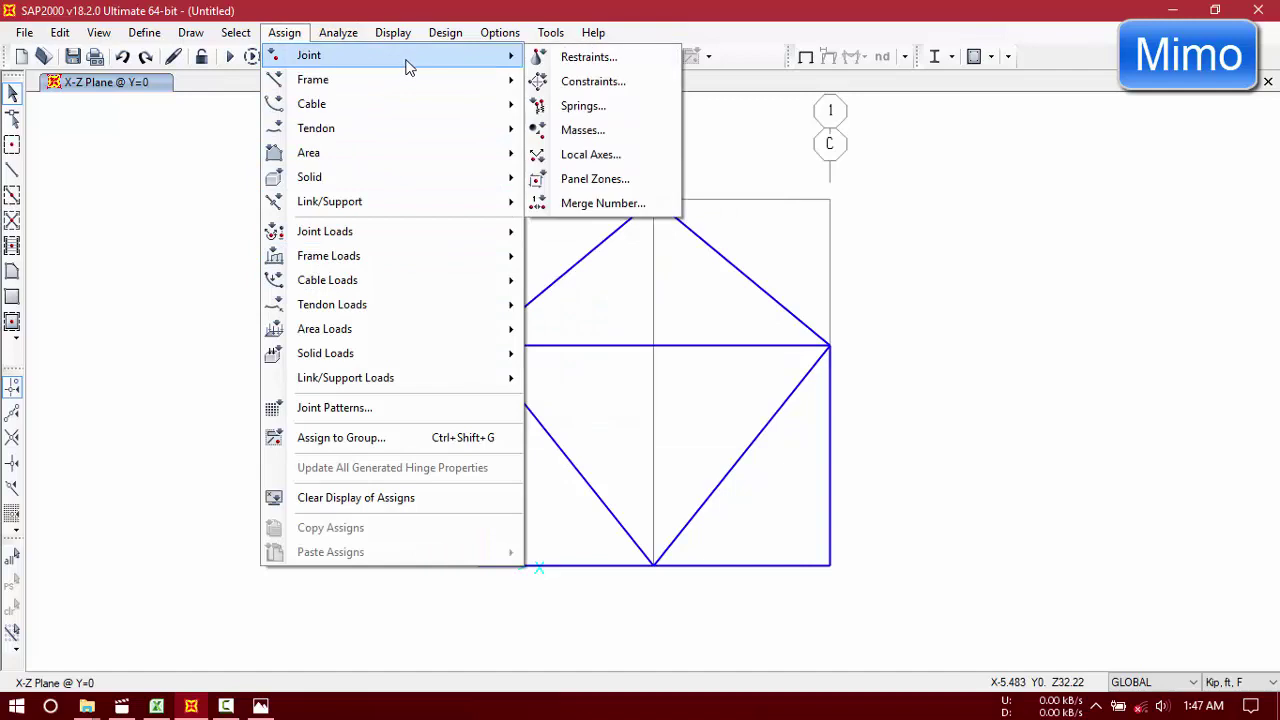
{"action": "left_click", "coordinate": [563, 58]}
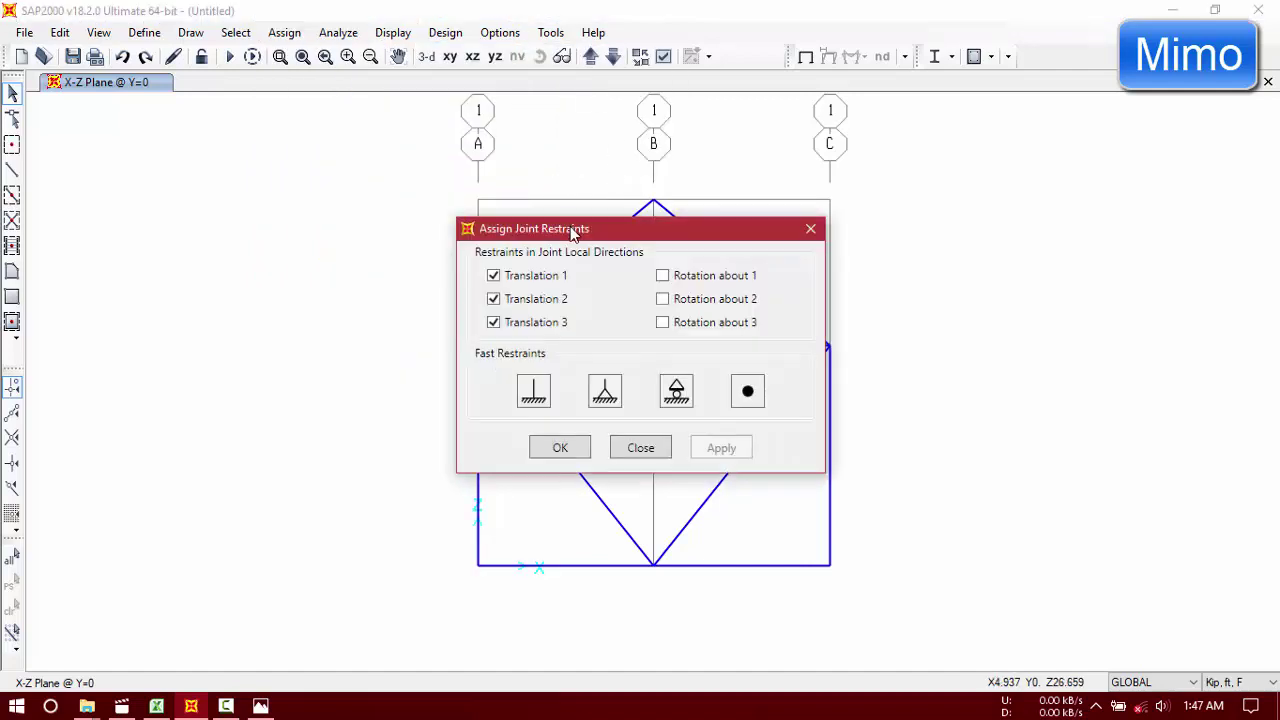
{"action": "left_click_drag", "start_coordinate": [572, 231], "coordinate": [190, 233]}
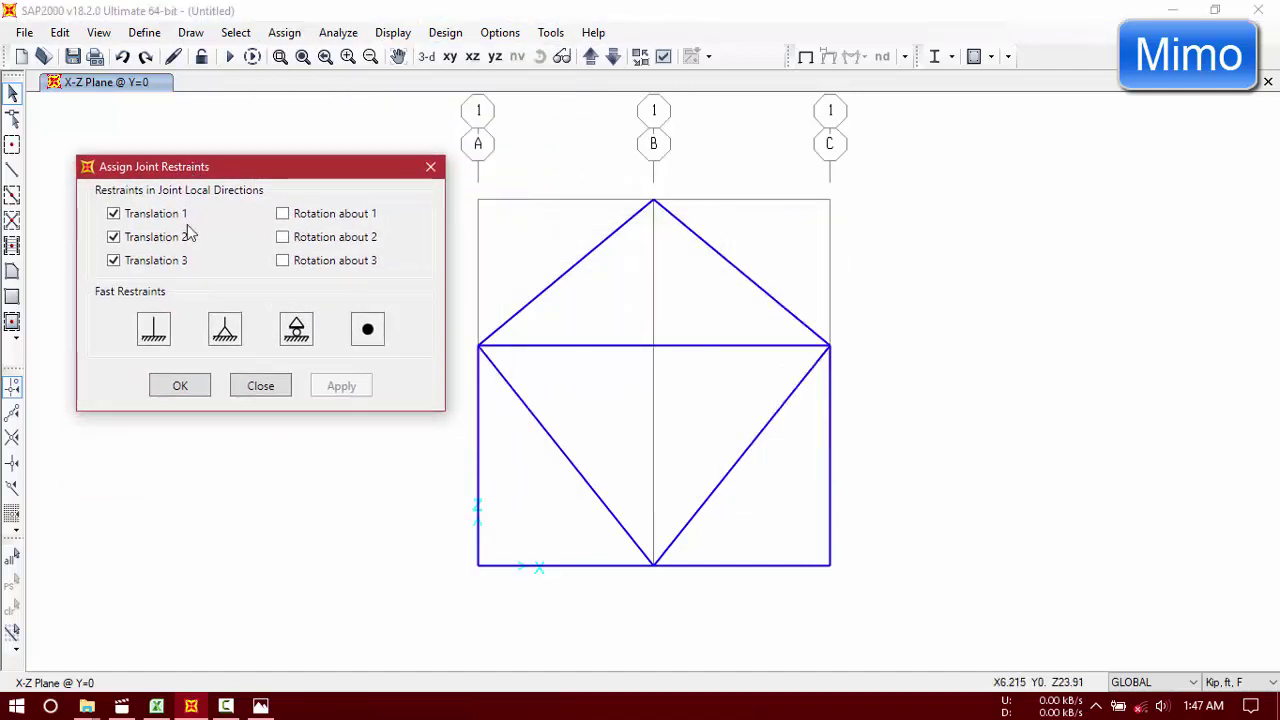
{"action": "left_click", "coordinate": [478, 566]}
{"action": "left_click", "coordinate": [228, 333]}
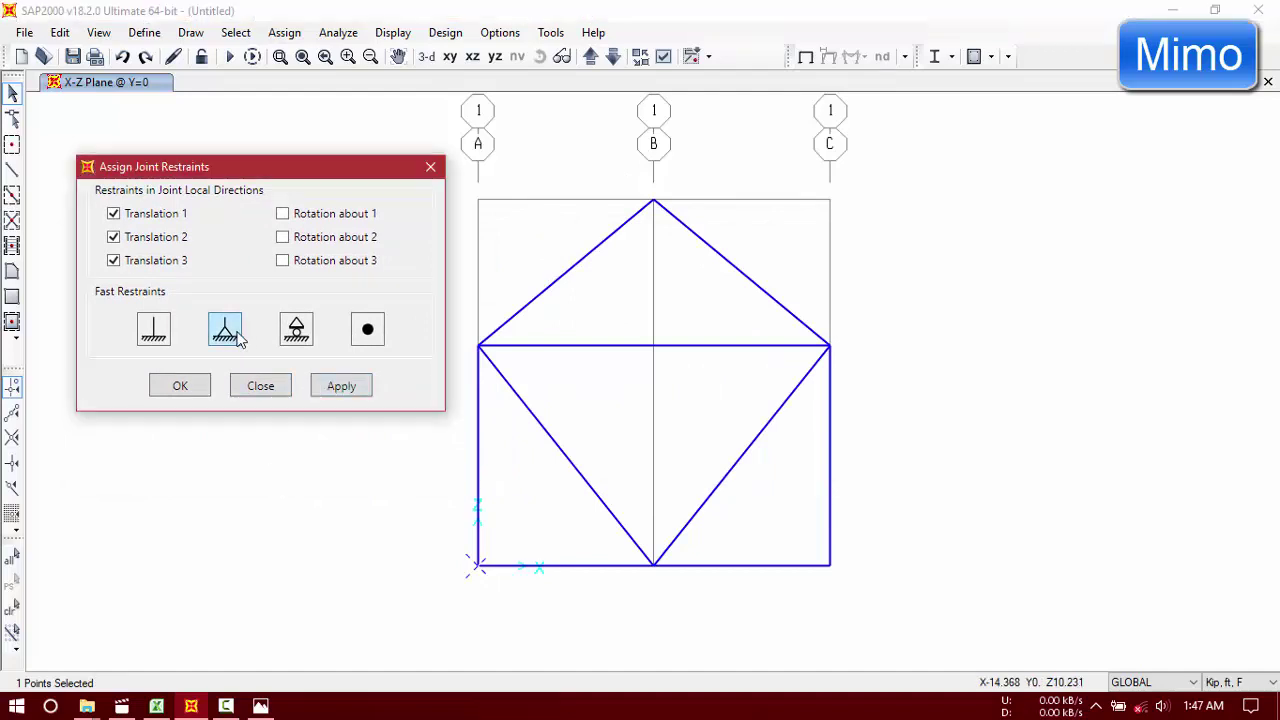
{"action": "left_click", "coordinate": [331, 391]}
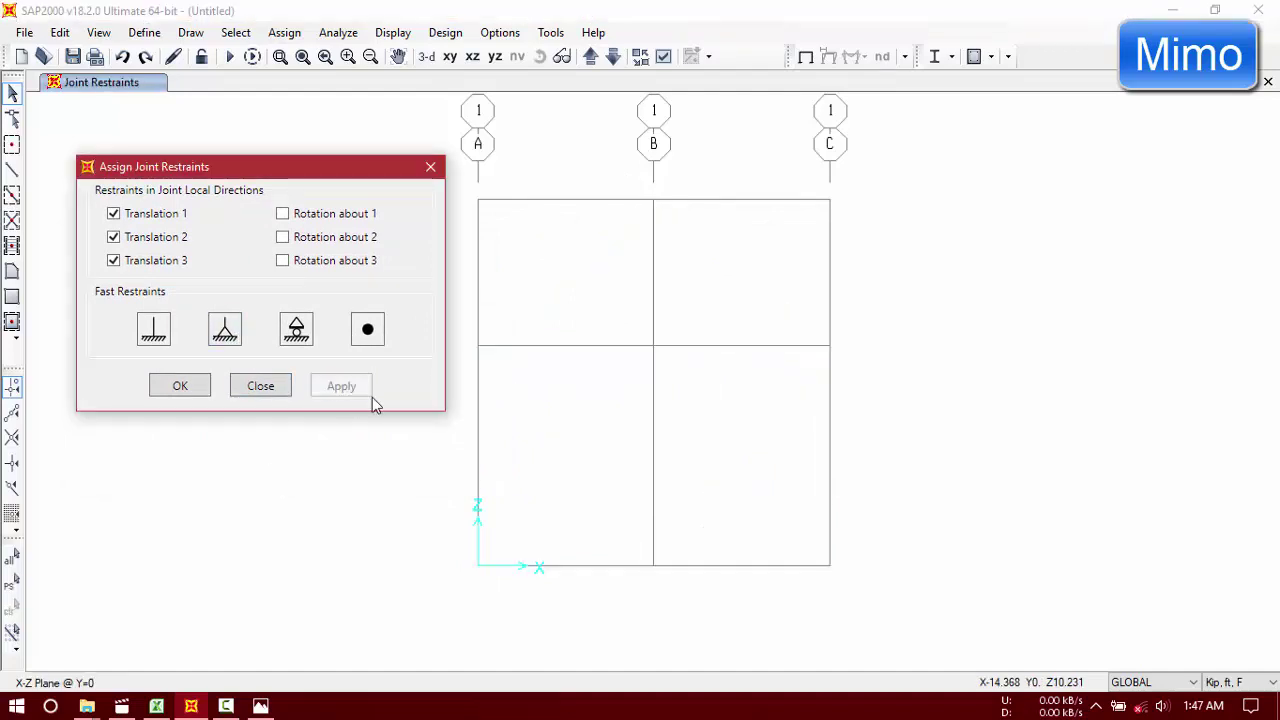
Step: Make the bottom-right joint a roller support
{"action": "left_click", "coordinate": [830, 567]}
{"action": "left_click", "coordinate": [298, 330]}
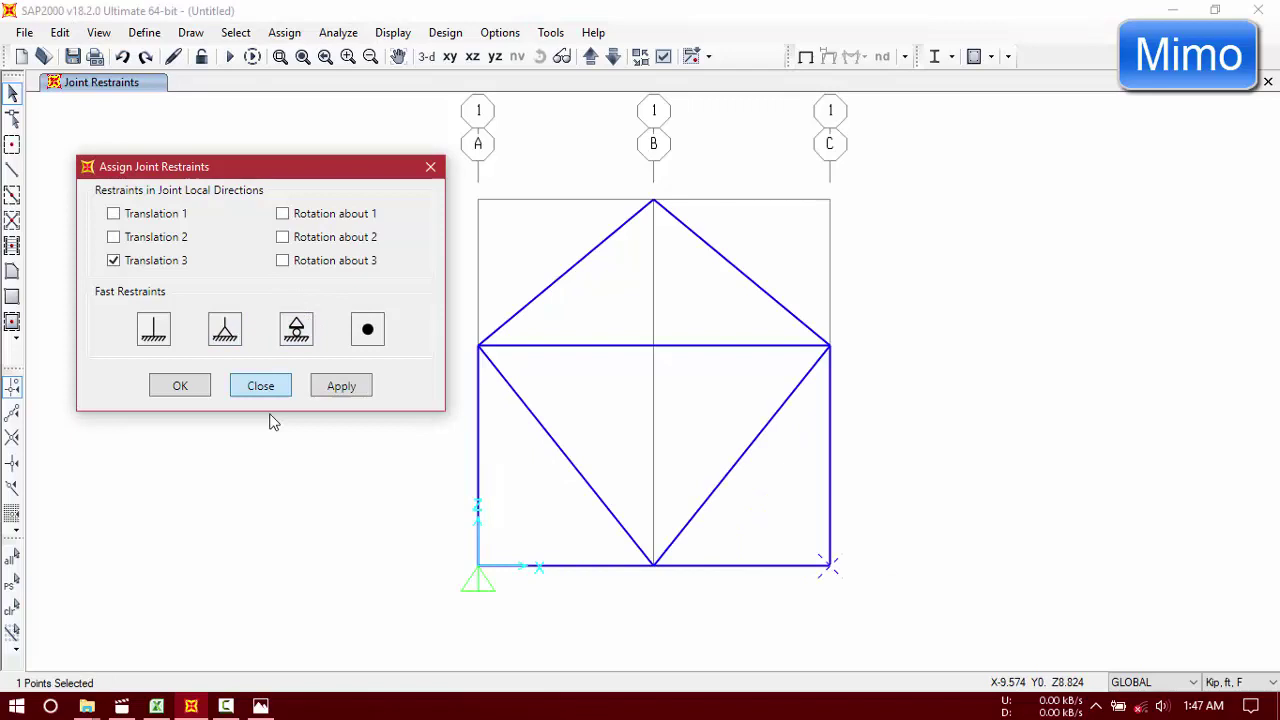
{"action": "left_click", "coordinate": [188, 388]}
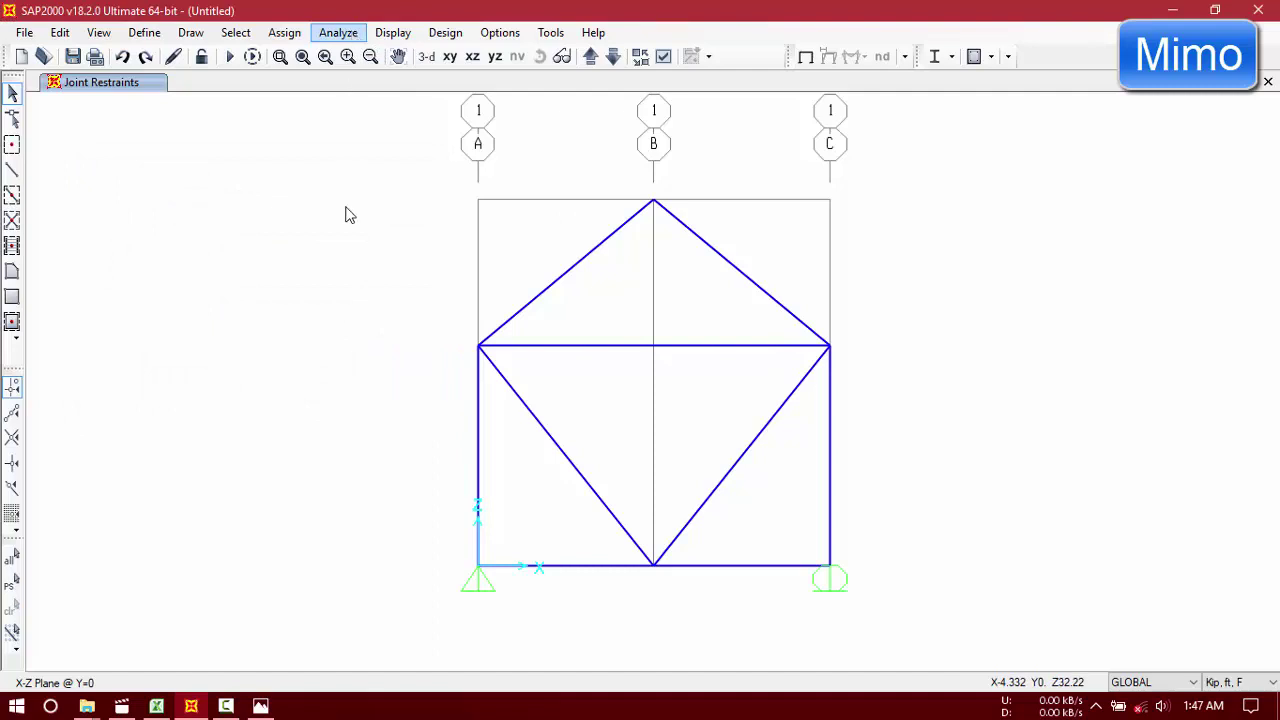
Step: Assign a -20 kip Force Global X joint load in the DEAD pattern to the apex
{"action": "left_click", "coordinate": [284, 32]}
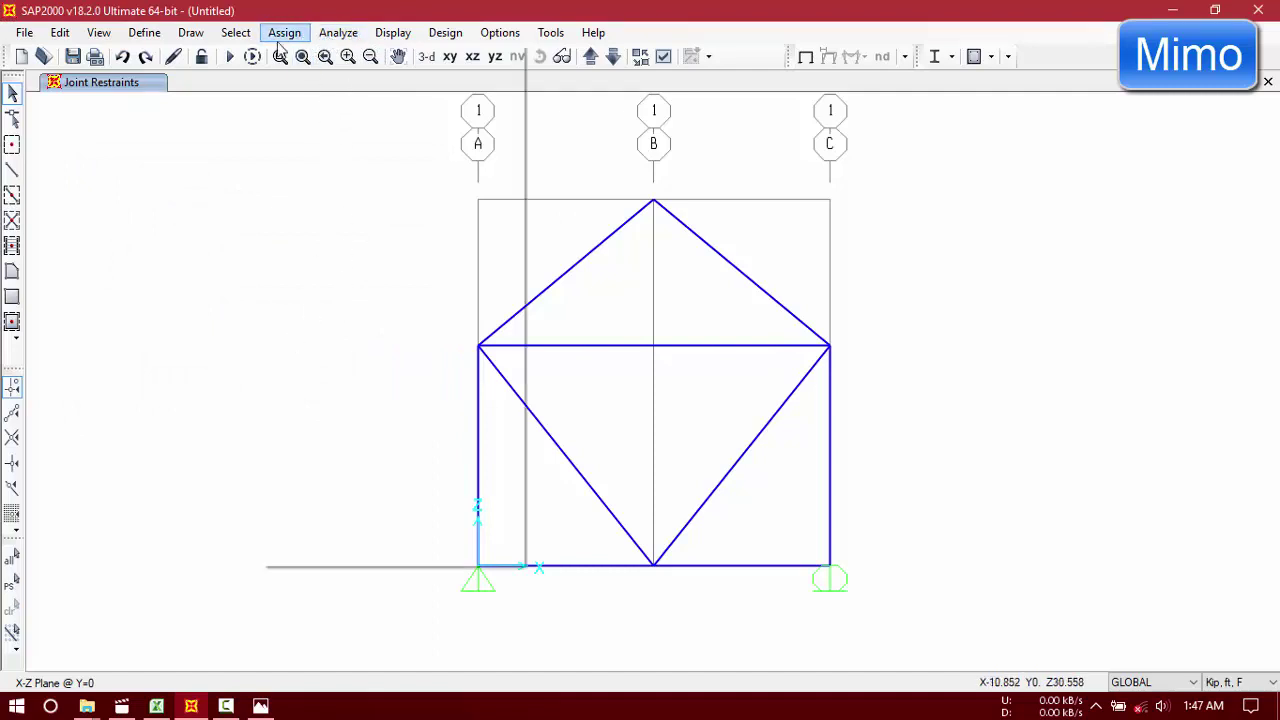
{"action": "mouse_move", "coordinate": [420, 238]}
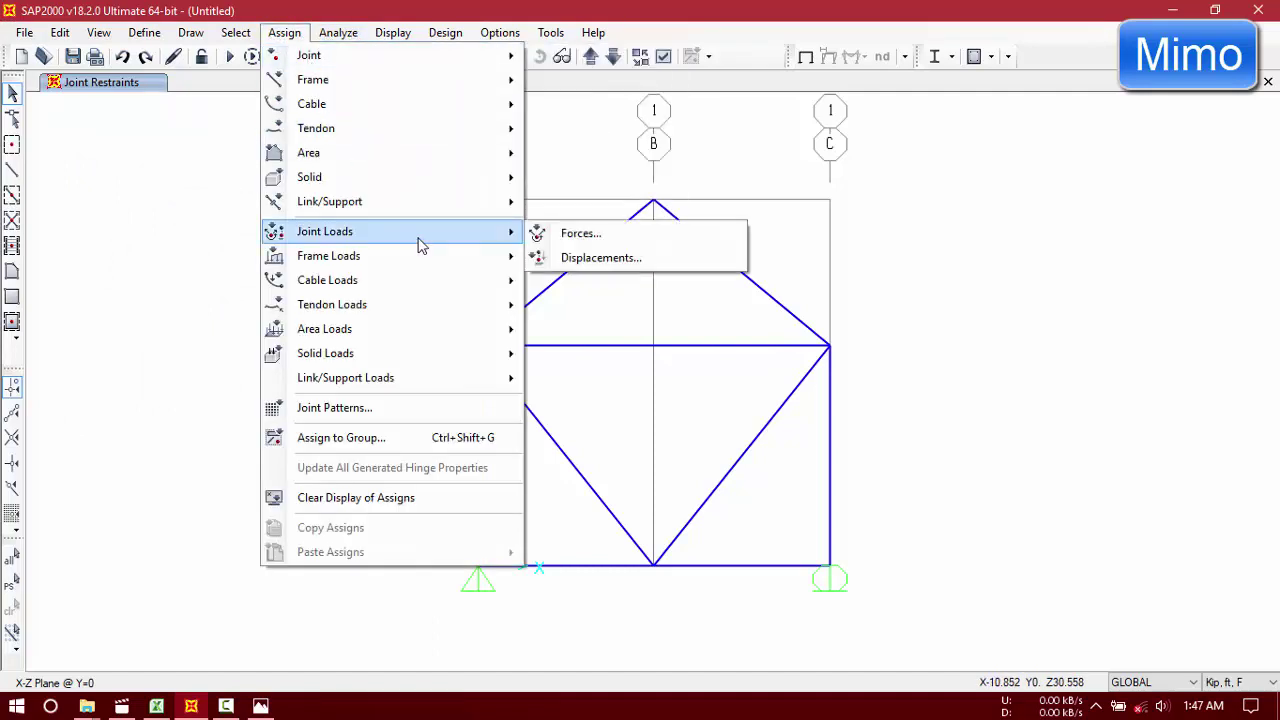
{"action": "left_click", "coordinate": [545, 236]}
{"action": "left_click_drag", "start_coordinate": [646, 121], "coordinate": [324, 134]}
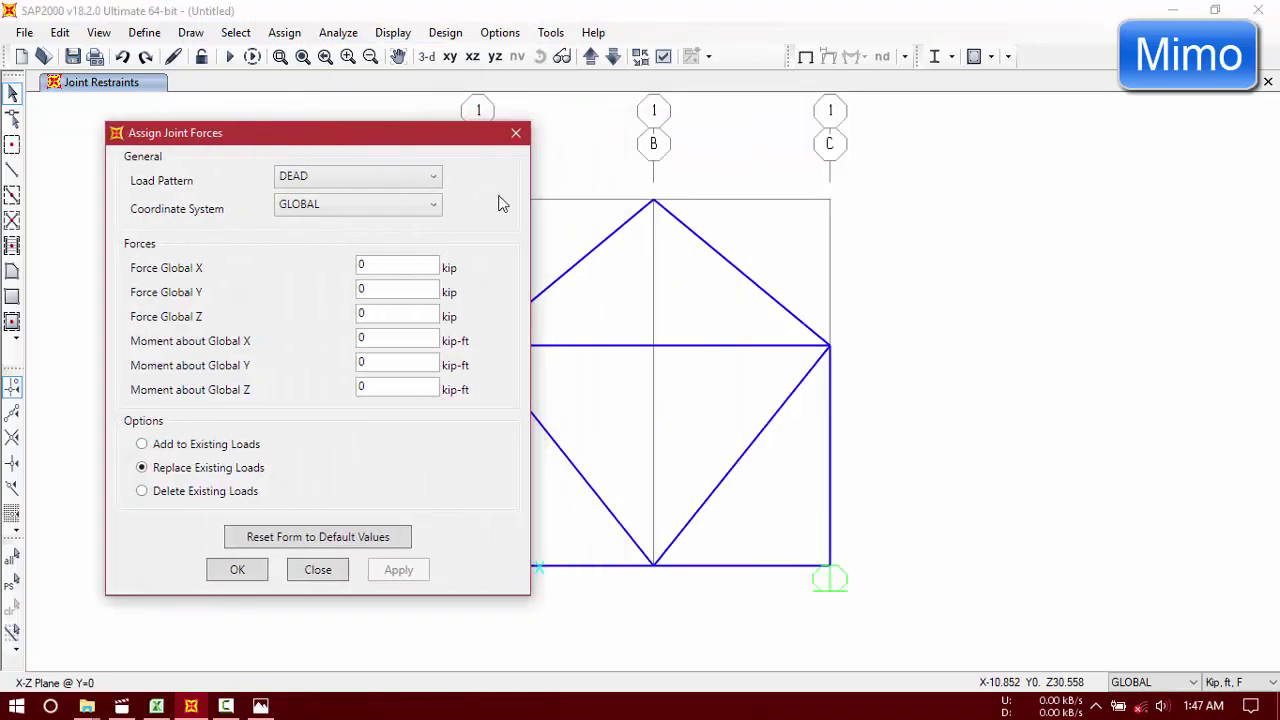
{"action": "left_click", "coordinate": [653, 202]}
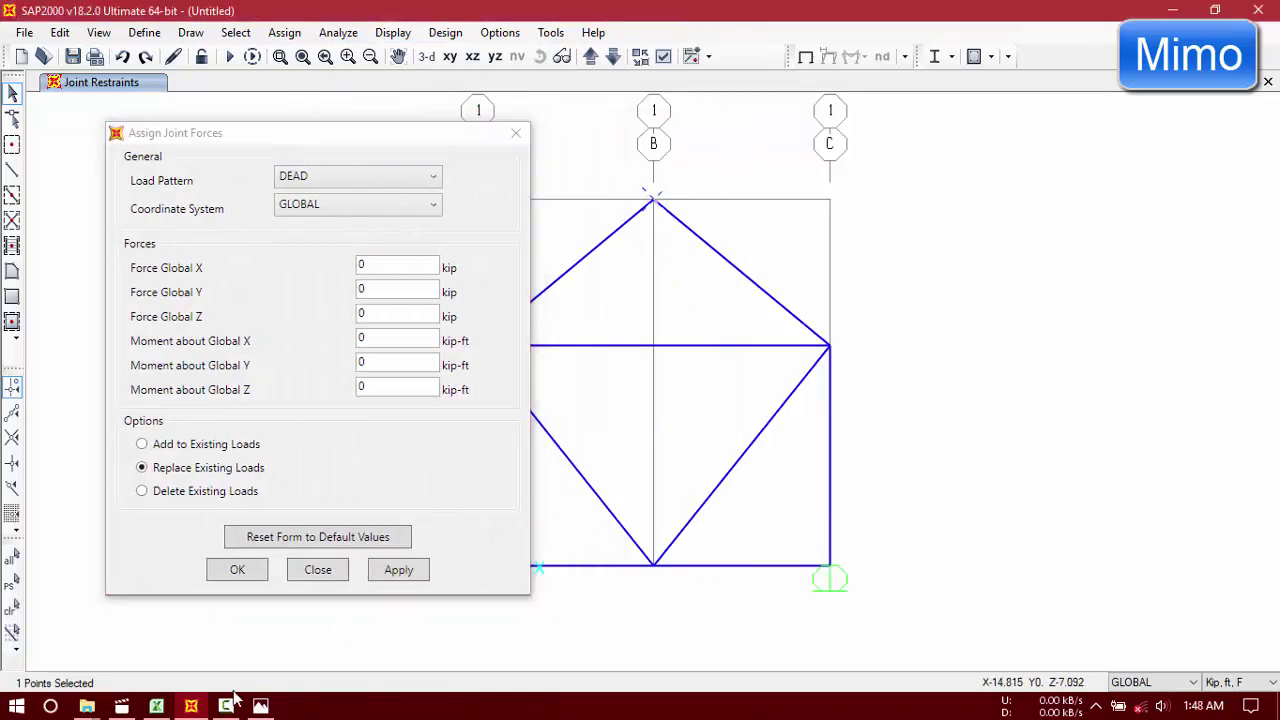
{"action": "left_click", "coordinate": [260, 706]}
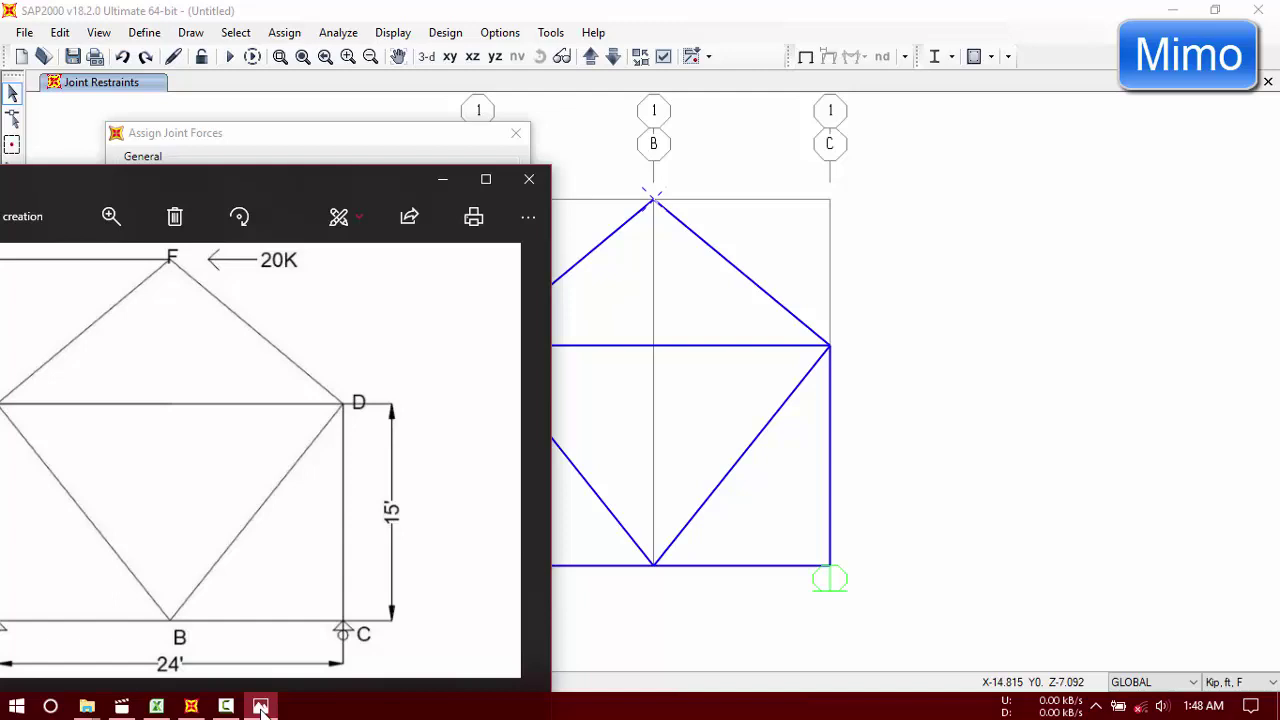
{"action": "left_click", "coordinate": [260, 706]}
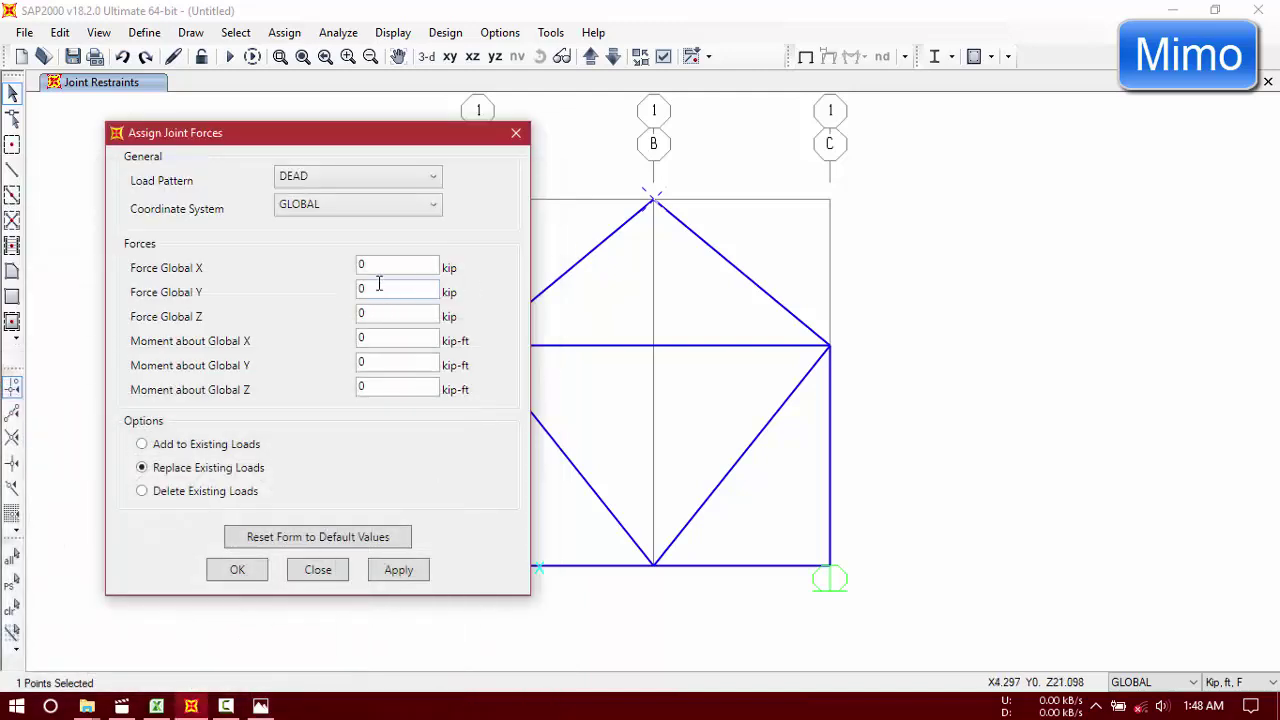
{"action": "left_click_drag", "start_coordinate": [369, 263], "coordinate": [340, 268]}
{"action": "left_click", "coordinate": [248, 570]}
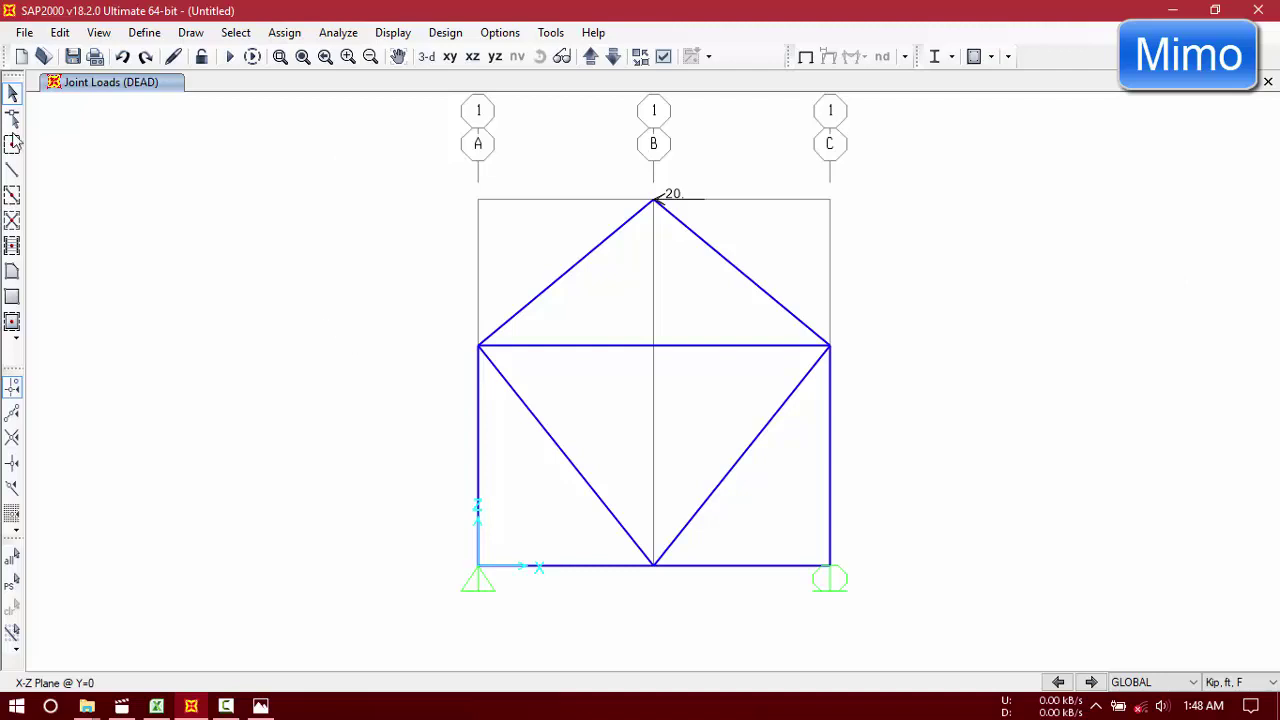
Step: Add a new load case named ACASE1
{"action": "left_click", "coordinate": [126, 36]}
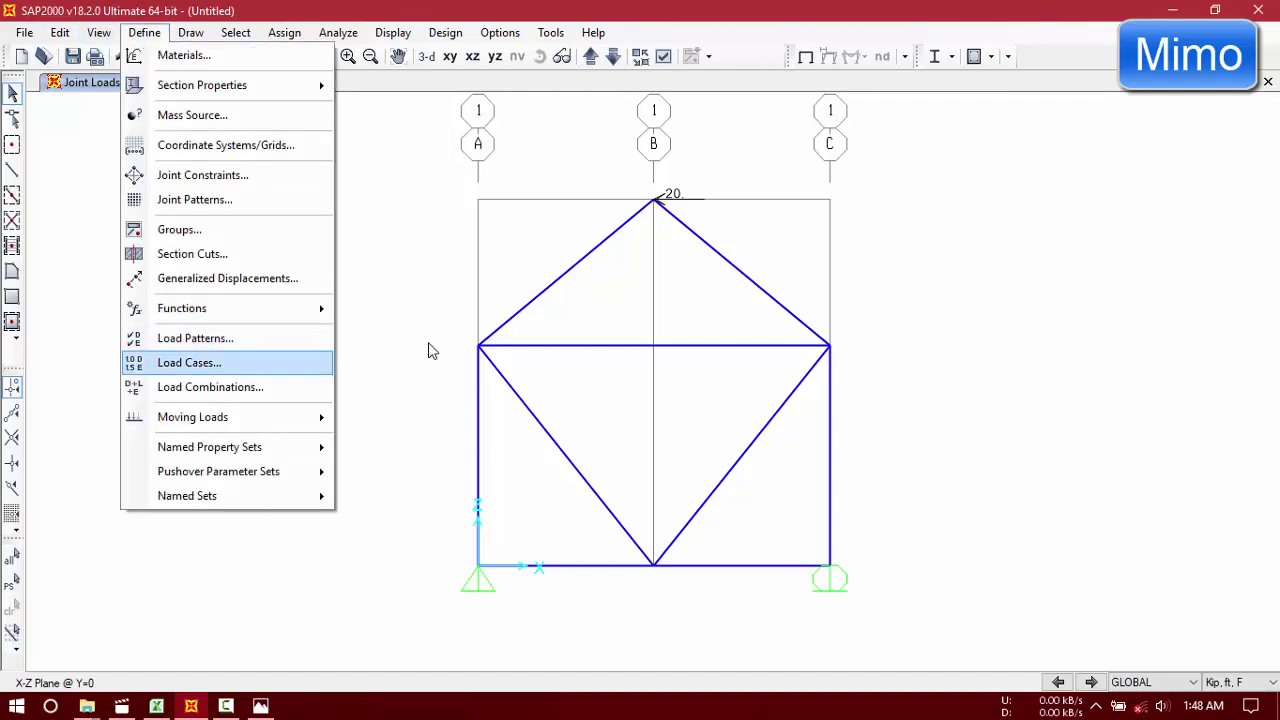
{"action": "key", "text": "Return"}
{"action": "left_click_drag", "start_coordinate": [636, 228], "coordinate": [505, 259]}
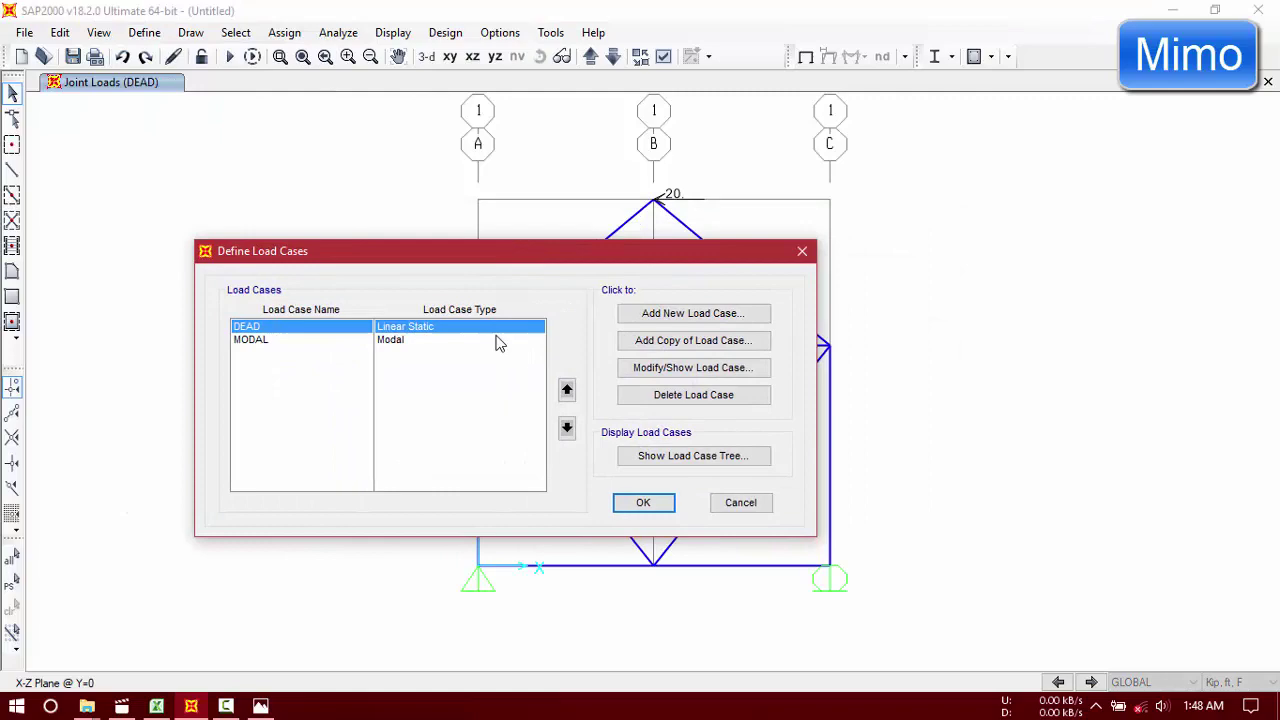
{"action": "left_click", "coordinate": [697, 314]}
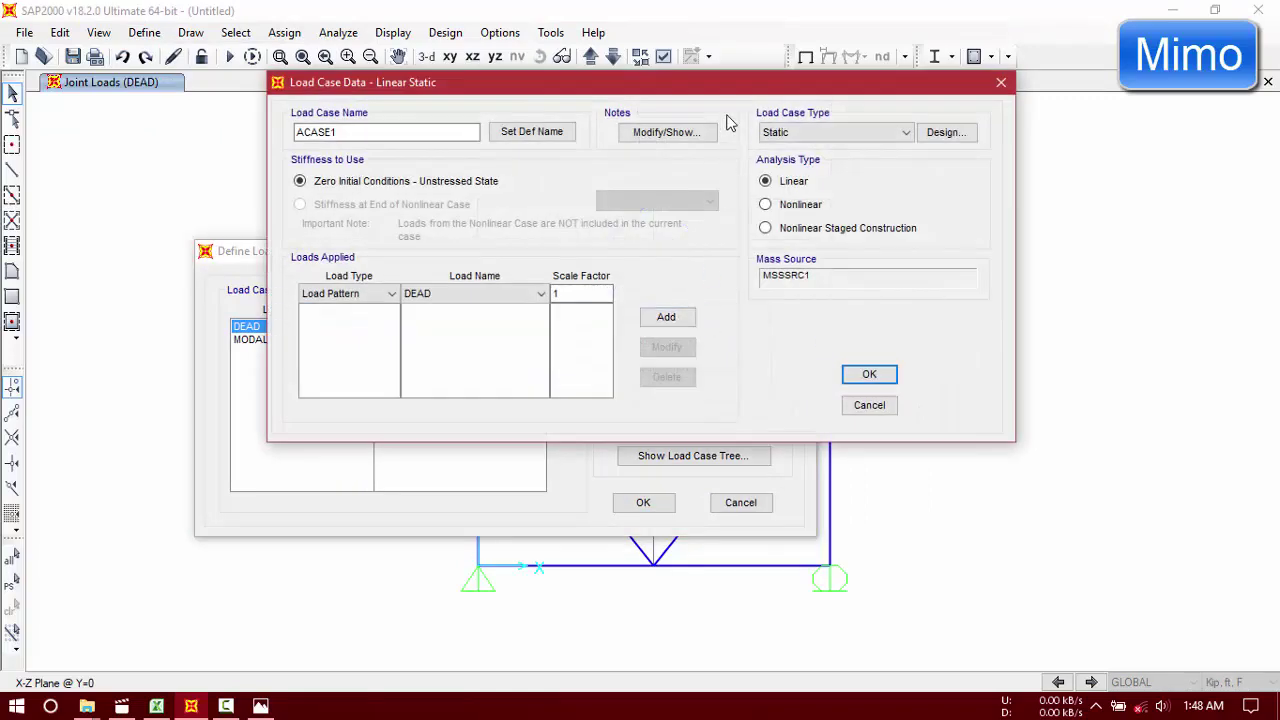
{"action": "left_click_drag", "start_coordinate": [670, 97], "coordinate": [487, 128]}
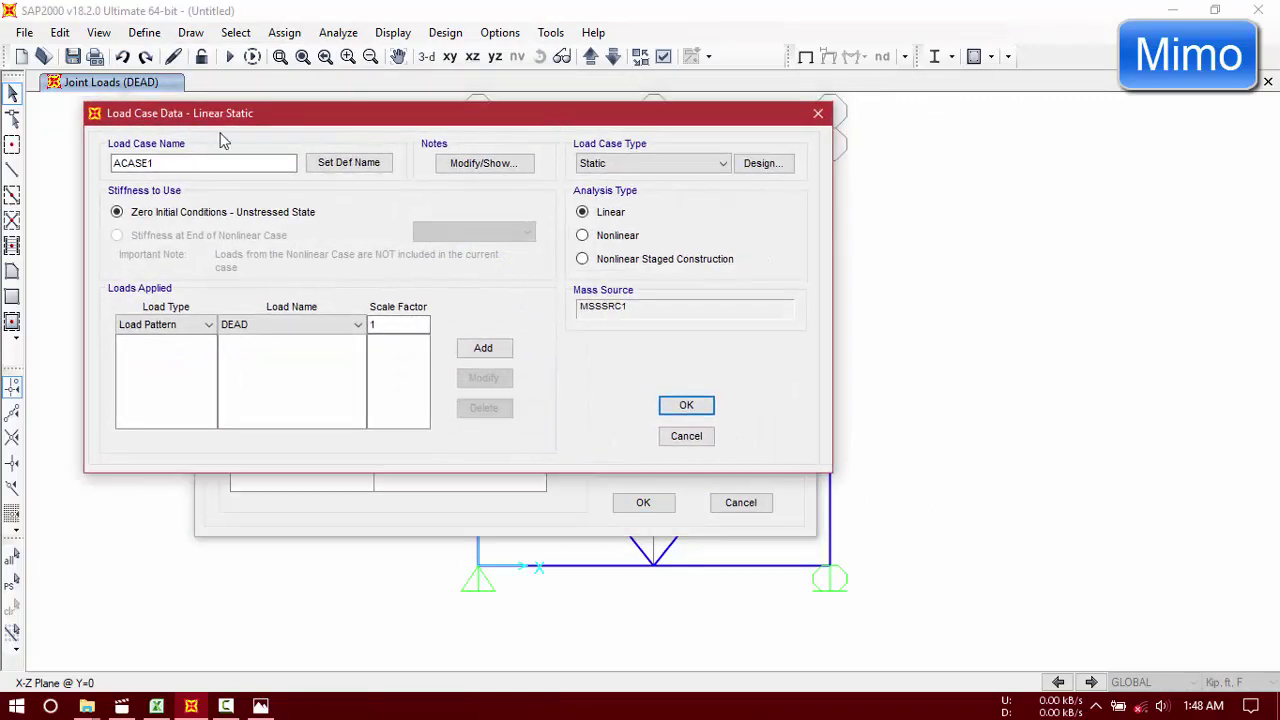
{"action": "double_click", "coordinate": [174, 163]}
{"action": "type", "text": "ACASE1"}
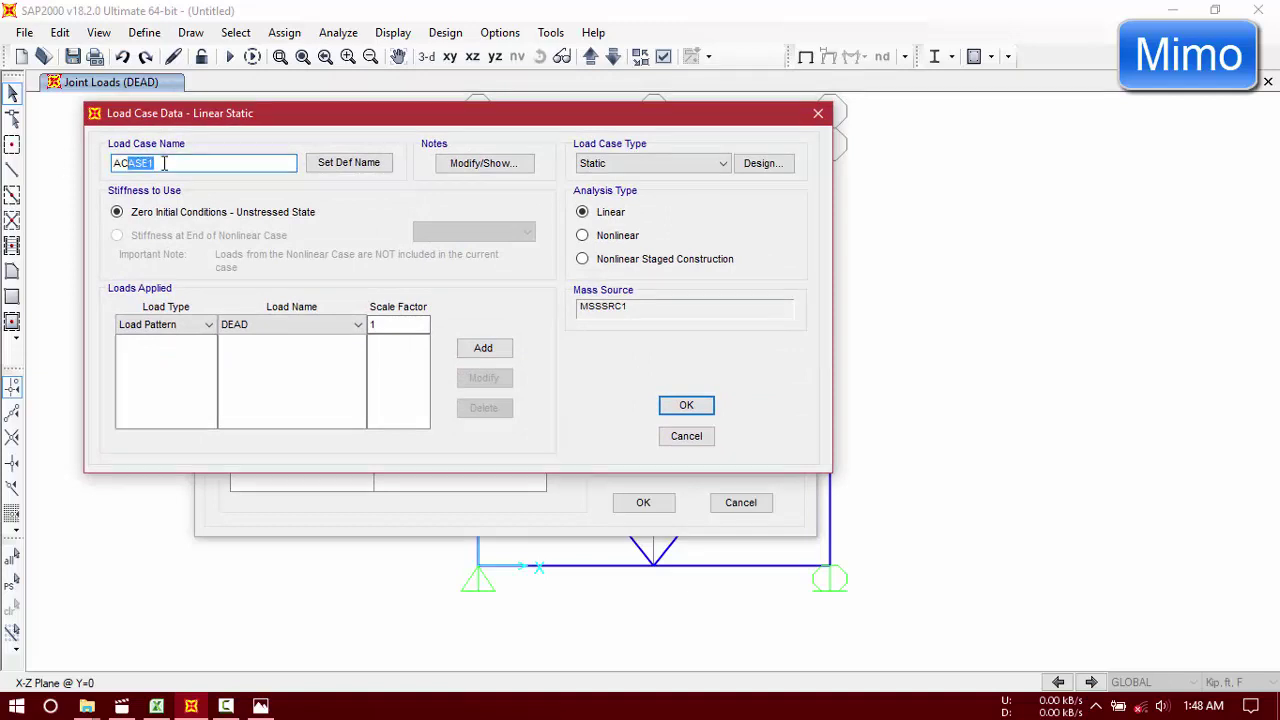
{"action": "left_click_drag", "start_coordinate": [420, 113], "coordinate": [453, 114]}
Step: Make ACASE1 apply the DEAD pattern as a Nonlinear case with P-Delta
{"action": "left_click", "coordinate": [515, 348]}
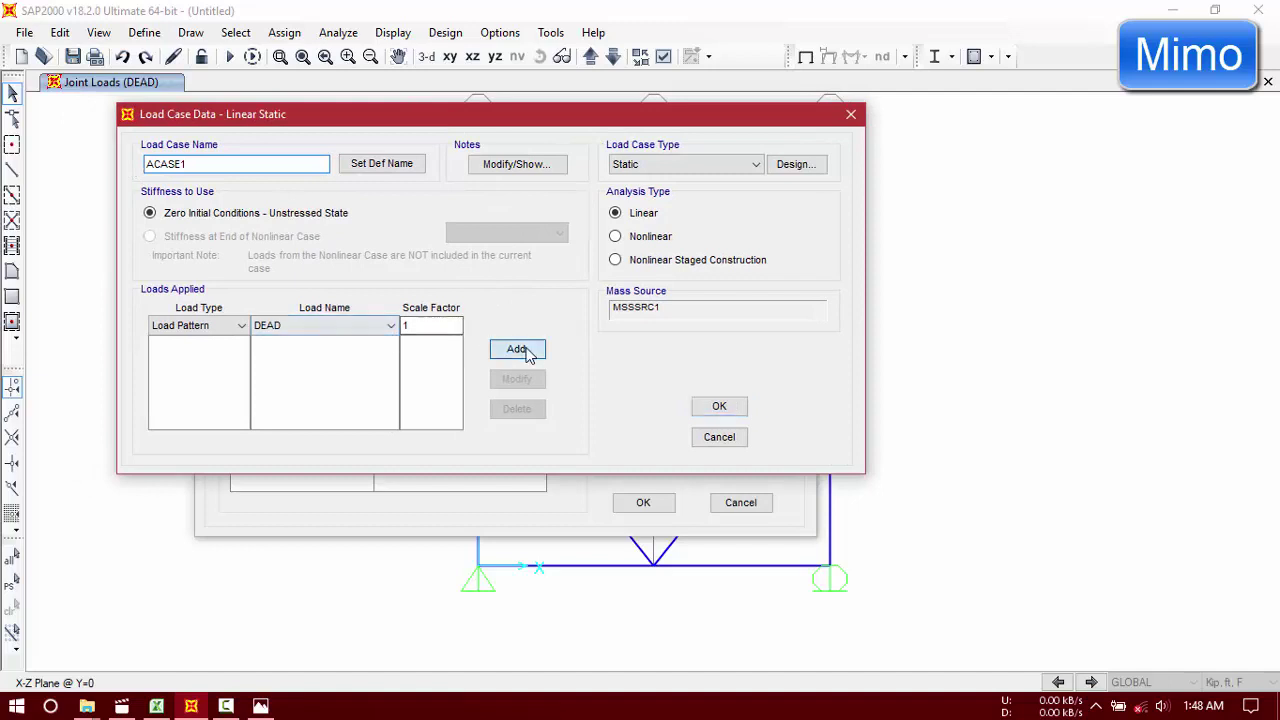
{"action": "left_click", "coordinate": [615, 236]}
{"action": "left_click_drag", "start_coordinate": [677, 122], "coordinate": [818, 131]}
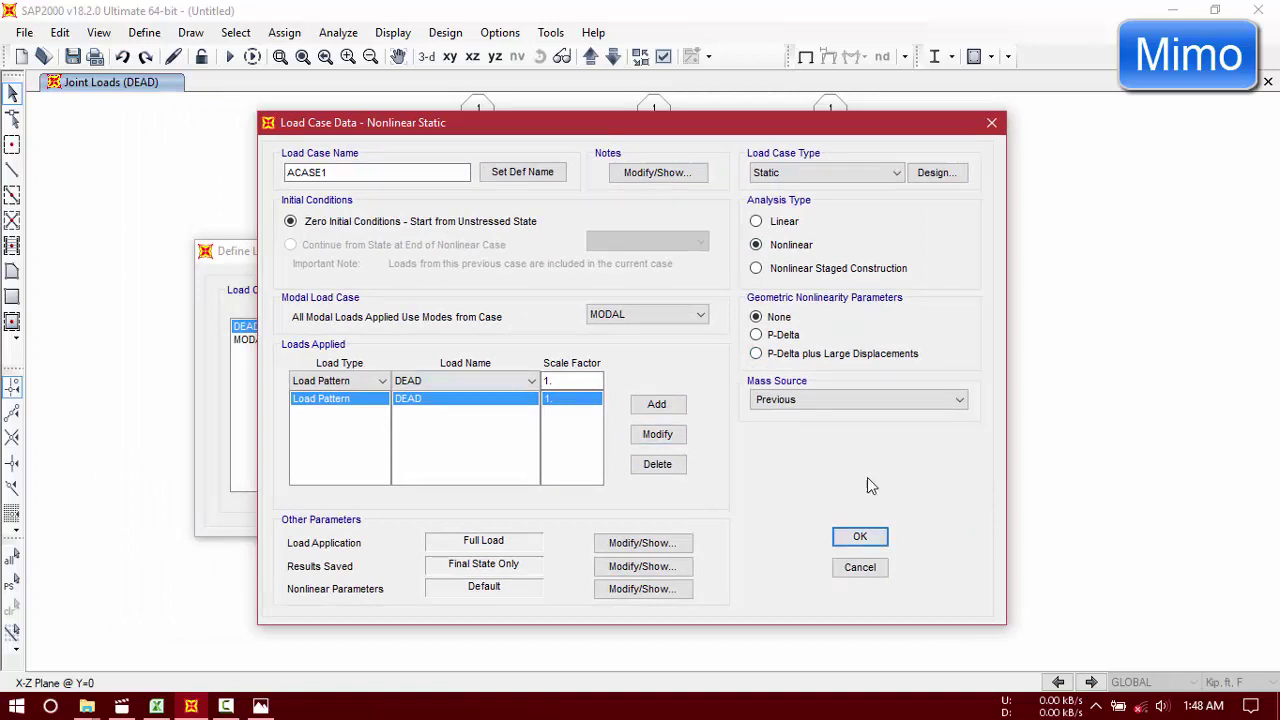
{"action": "left_click", "coordinate": [766, 336]}
{"action": "left_click", "coordinate": [860, 537]}
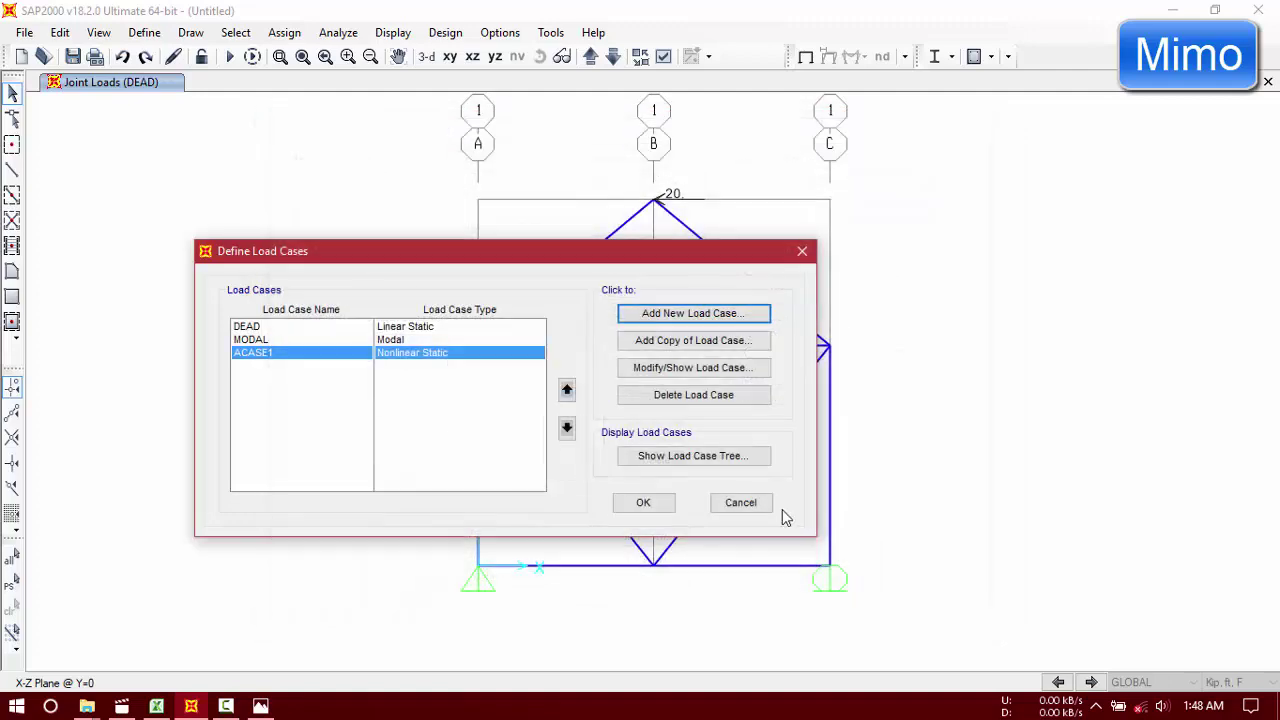
{"action": "left_click", "coordinate": [640, 502]}
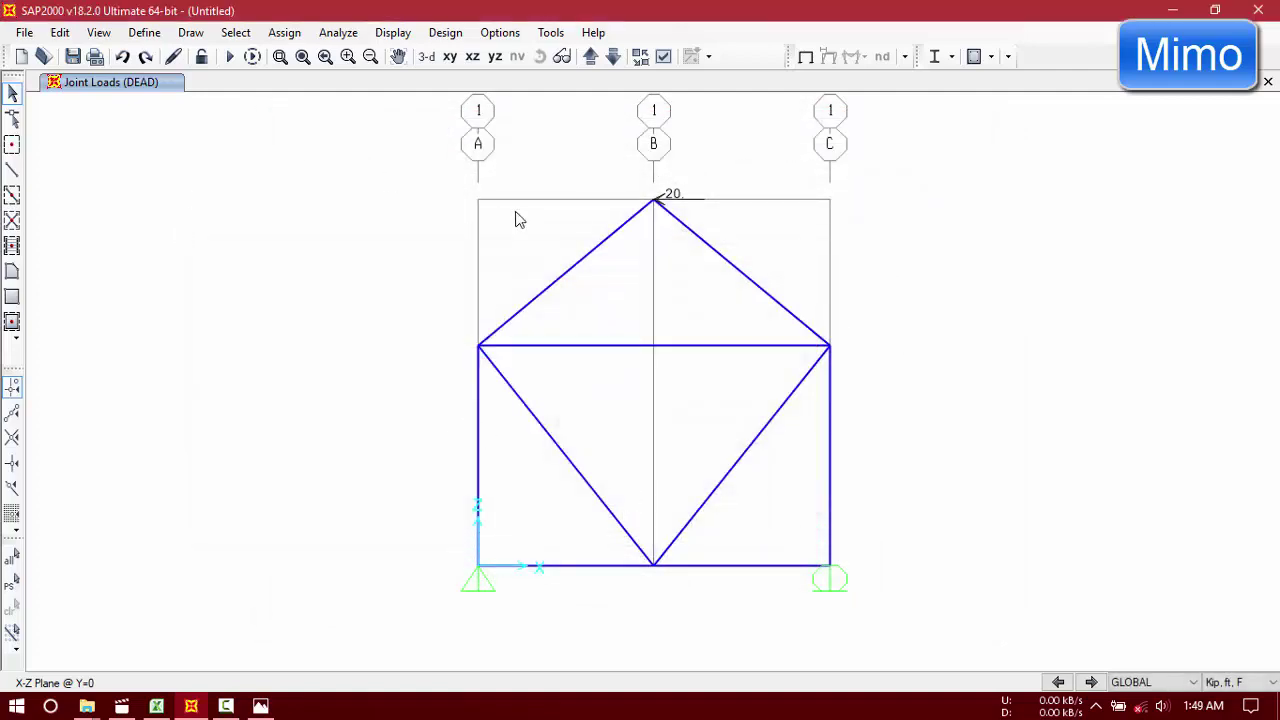
Step: Add a new Steel material, review the A992Fy50-1 properties, and close without saving
{"action": "left_click", "coordinate": [101, 34]}
{"action": "left_click", "coordinate": [101, 33]}
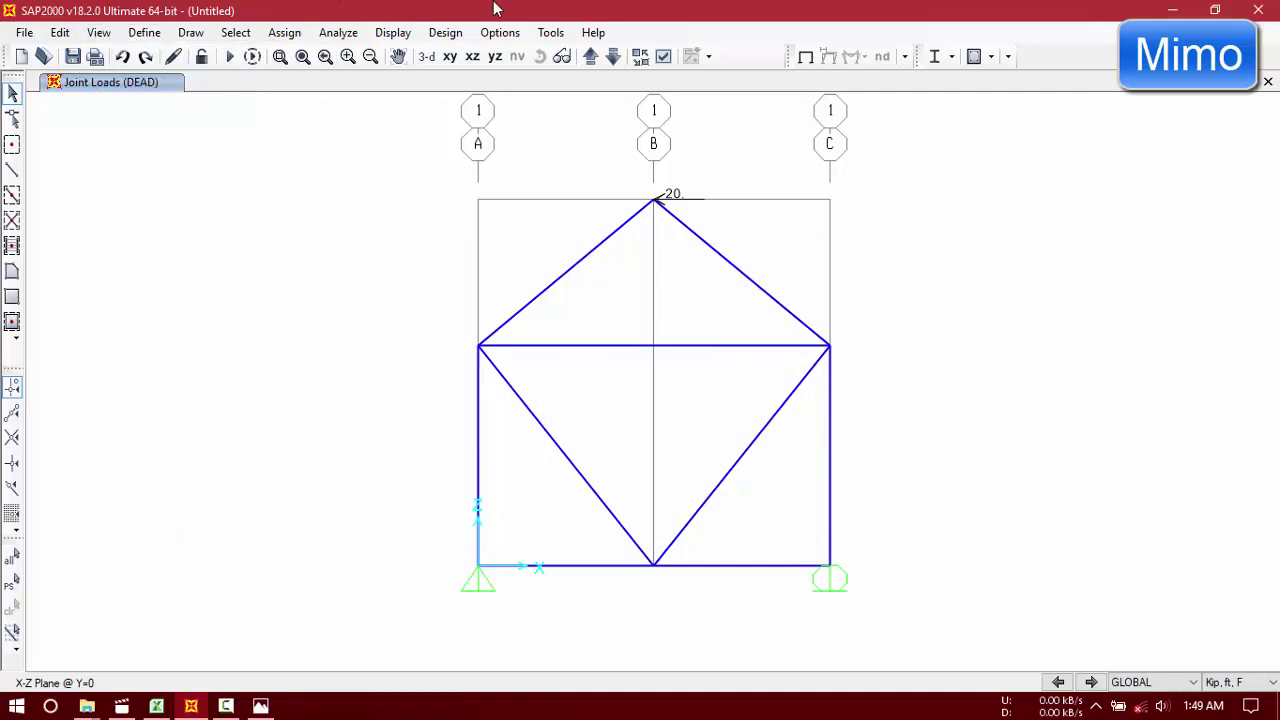
{"action": "left_click", "coordinate": [99, 32]}
{"action": "mouse_move", "coordinate": [144, 33]}
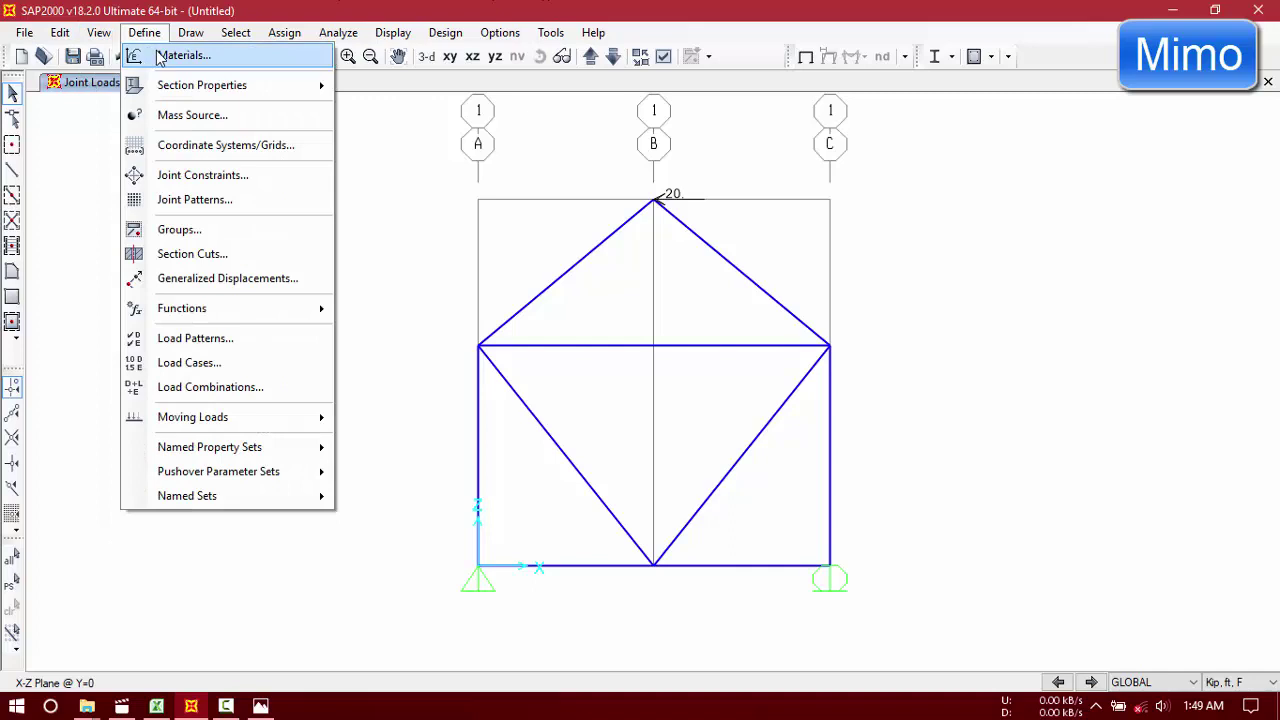
{"action": "left_click", "coordinate": [170, 56]}
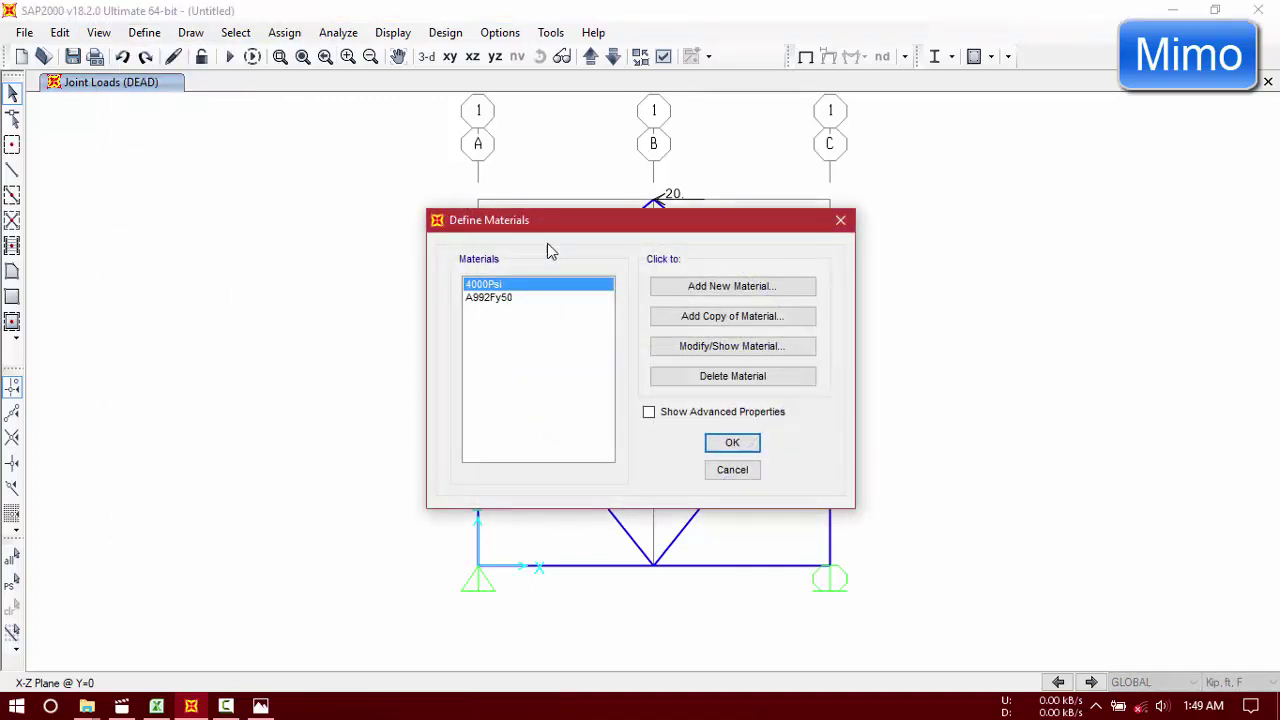
{"action": "left_click", "coordinate": [740, 288]}
{"action": "left_click", "coordinate": [705, 343]}
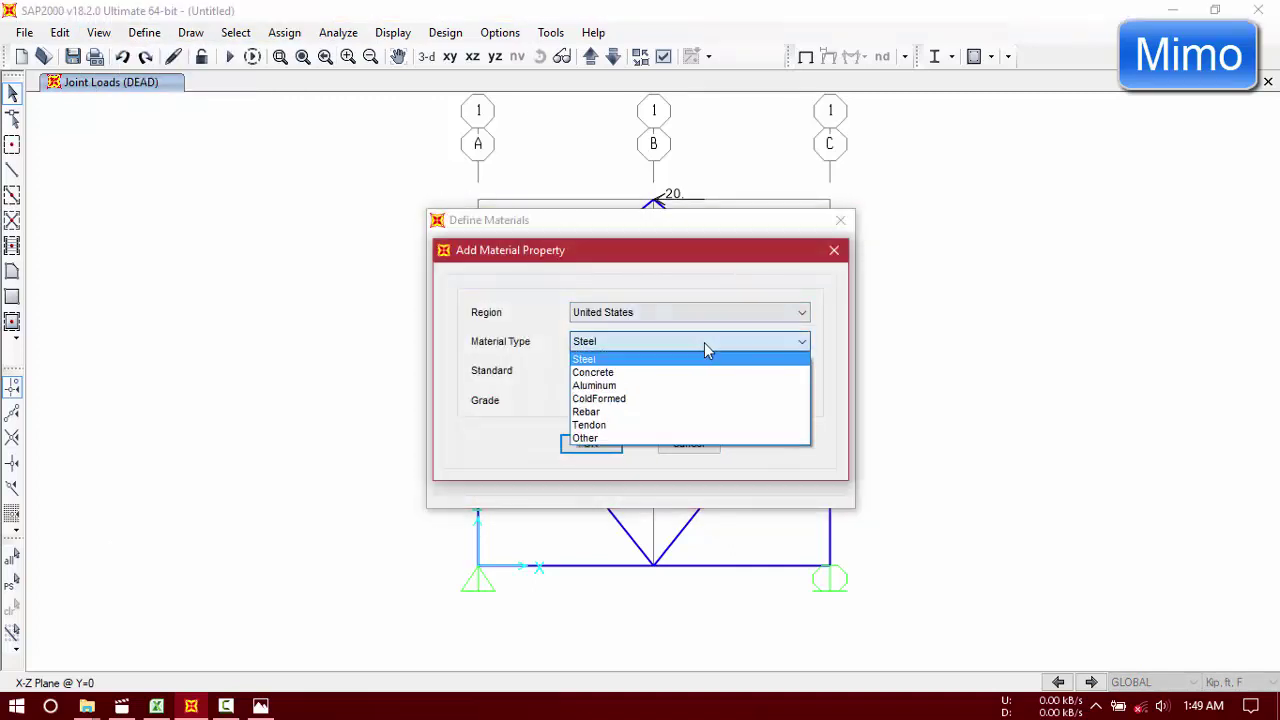
{"action": "left_click", "coordinate": [702, 358]}
{"action": "left_click", "coordinate": [591, 445]}
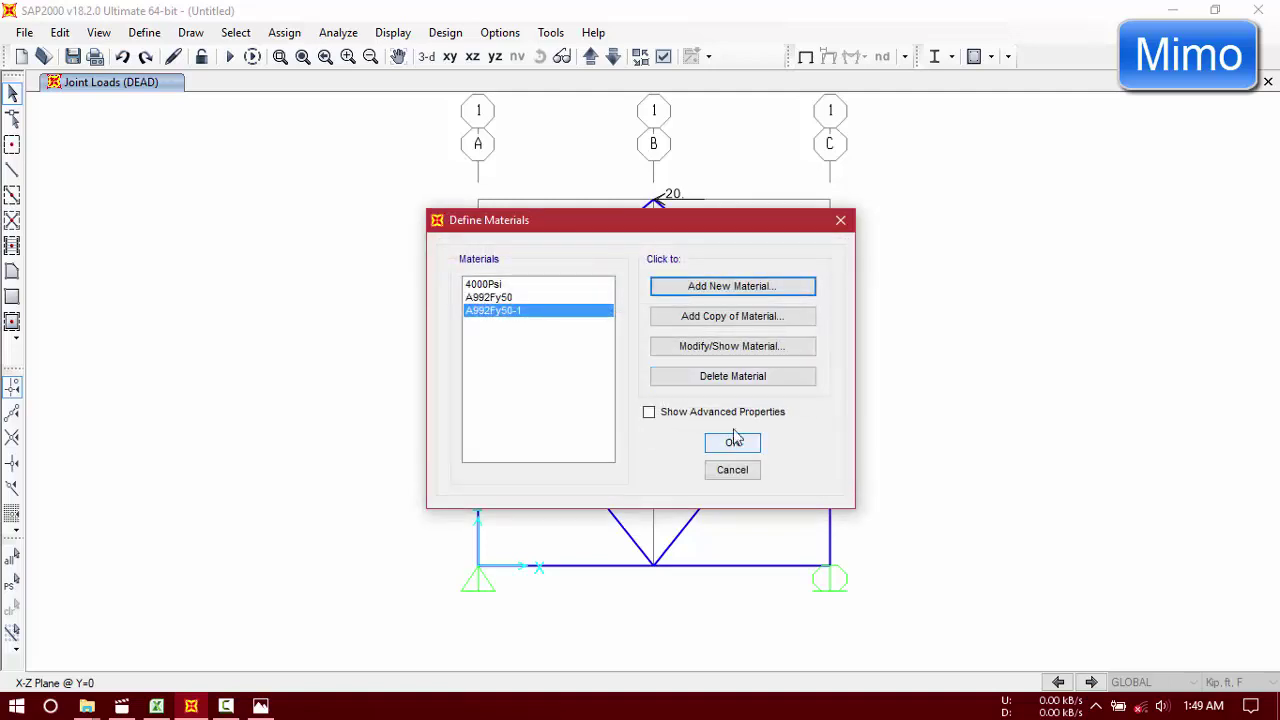
{"action": "left_click", "coordinate": [741, 348]}
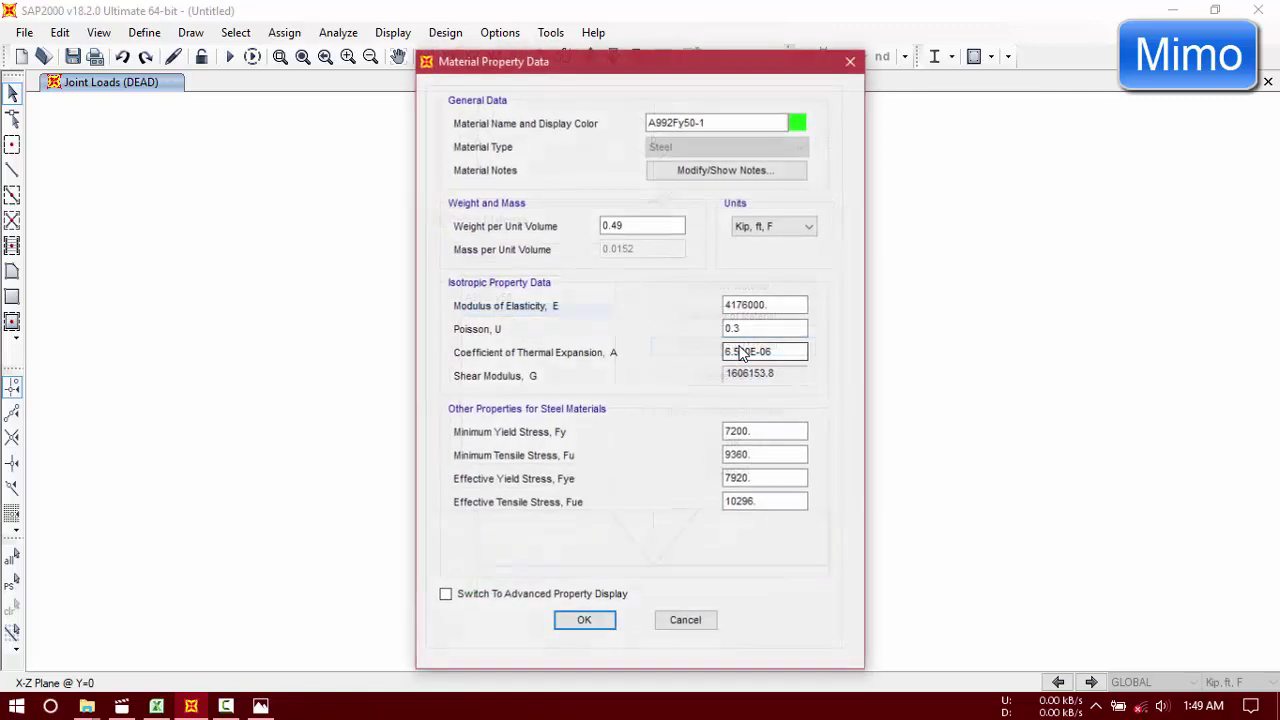
{"action": "left_click", "coordinate": [851, 61]}
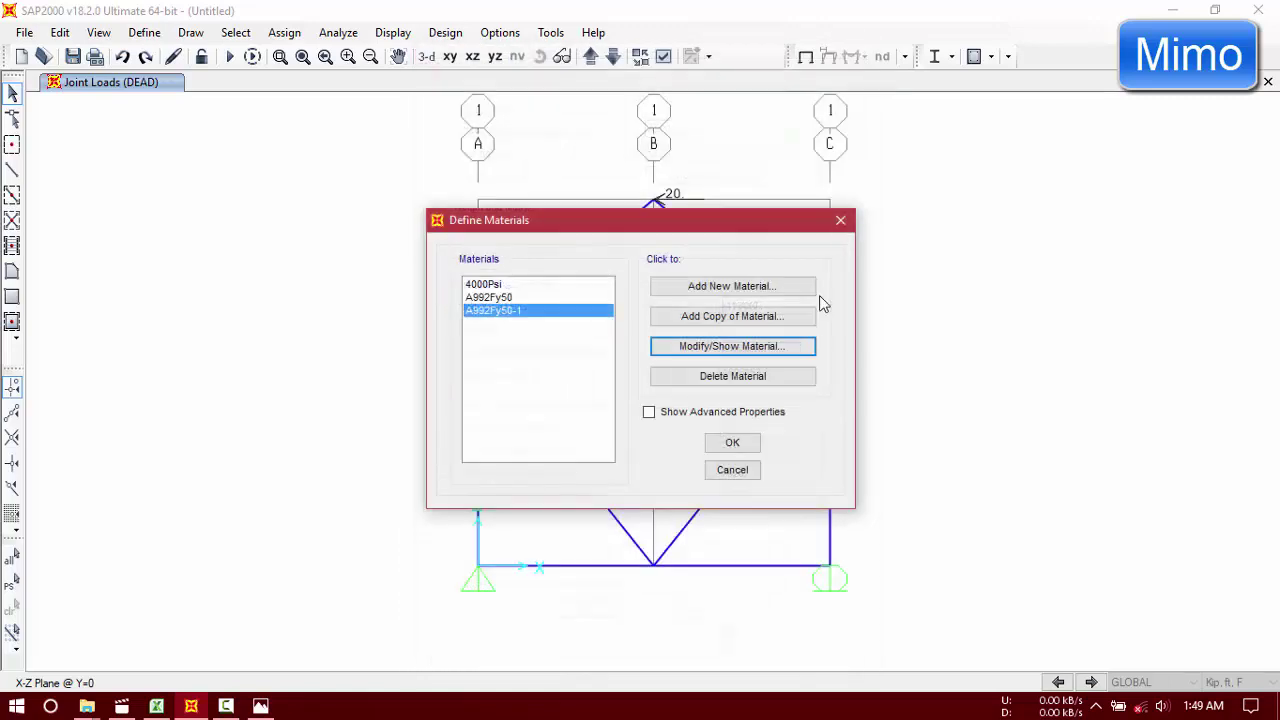
{"action": "left_click", "coordinate": [735, 476]}
Step: Bring up the Frame Properties list showing the single section FSEC1
{"action": "left_click", "coordinate": [142, 33]}
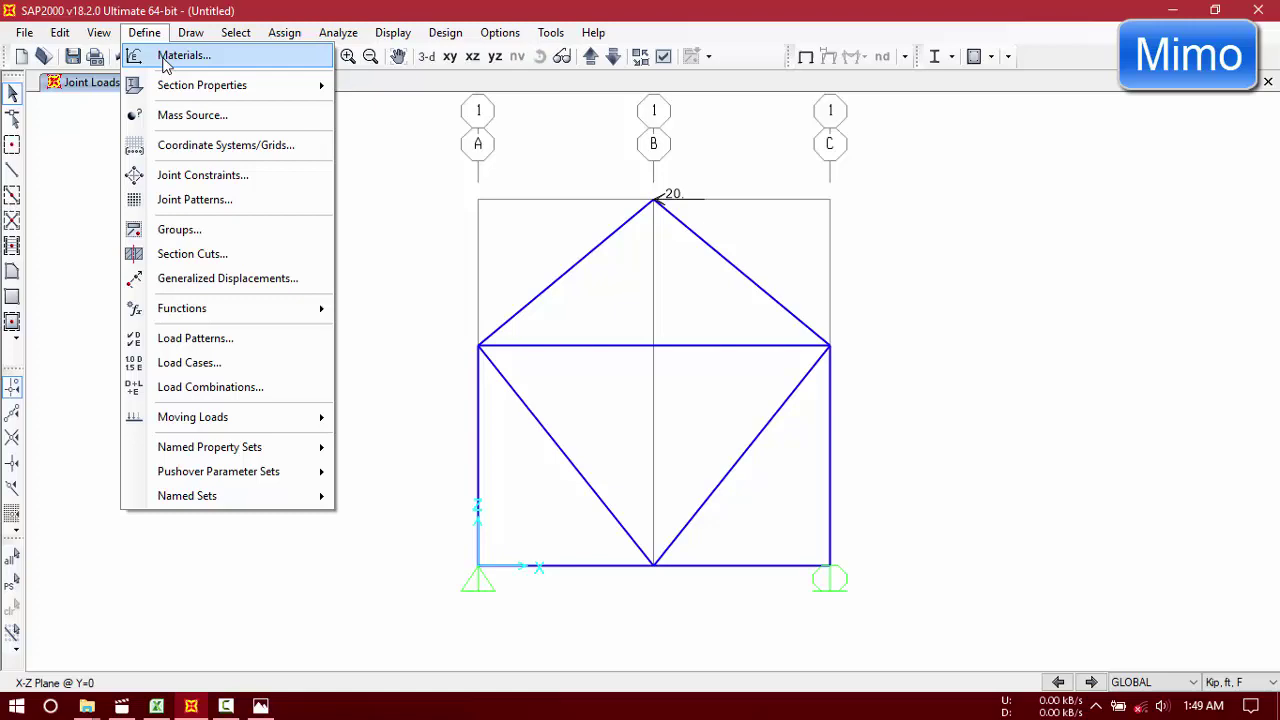
{"action": "mouse_move", "coordinate": [203, 90]}
{"action": "left_click", "coordinate": [385, 86]}
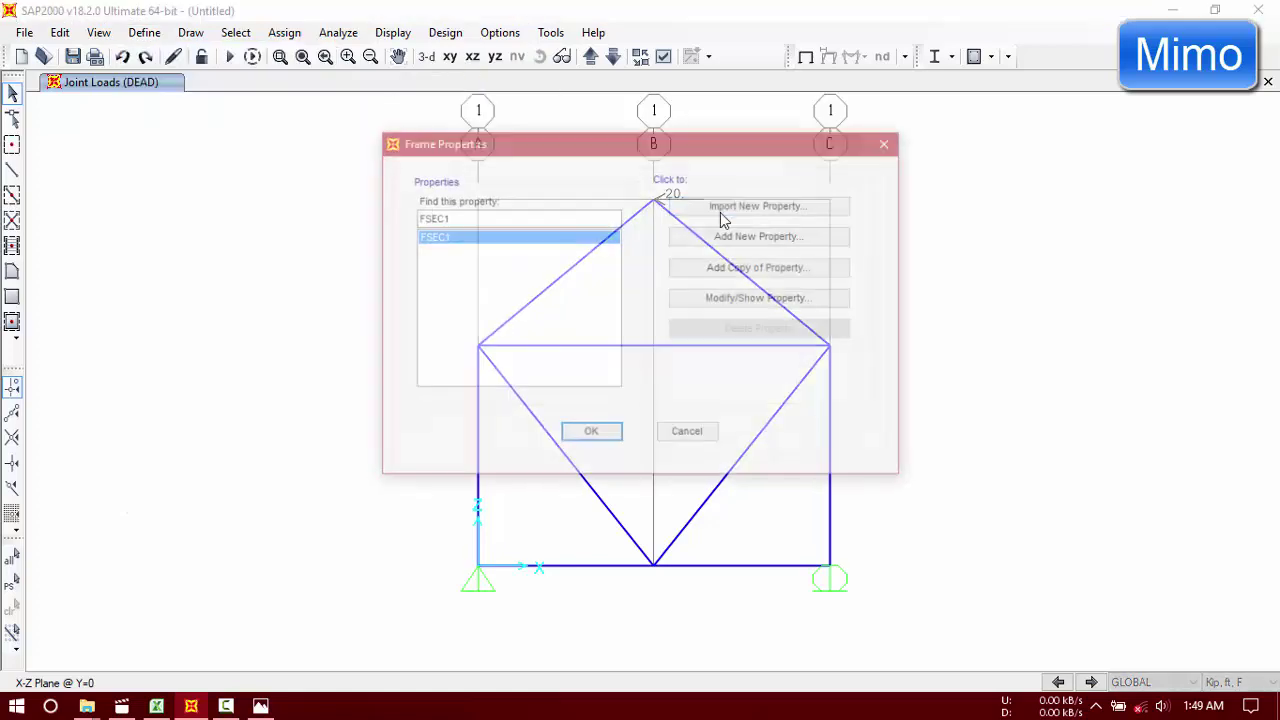
Step: Look over the Add Frame Section Property types, then cancel it and Frame Properties without changes
{"action": "left_click", "coordinate": [776, 241]}
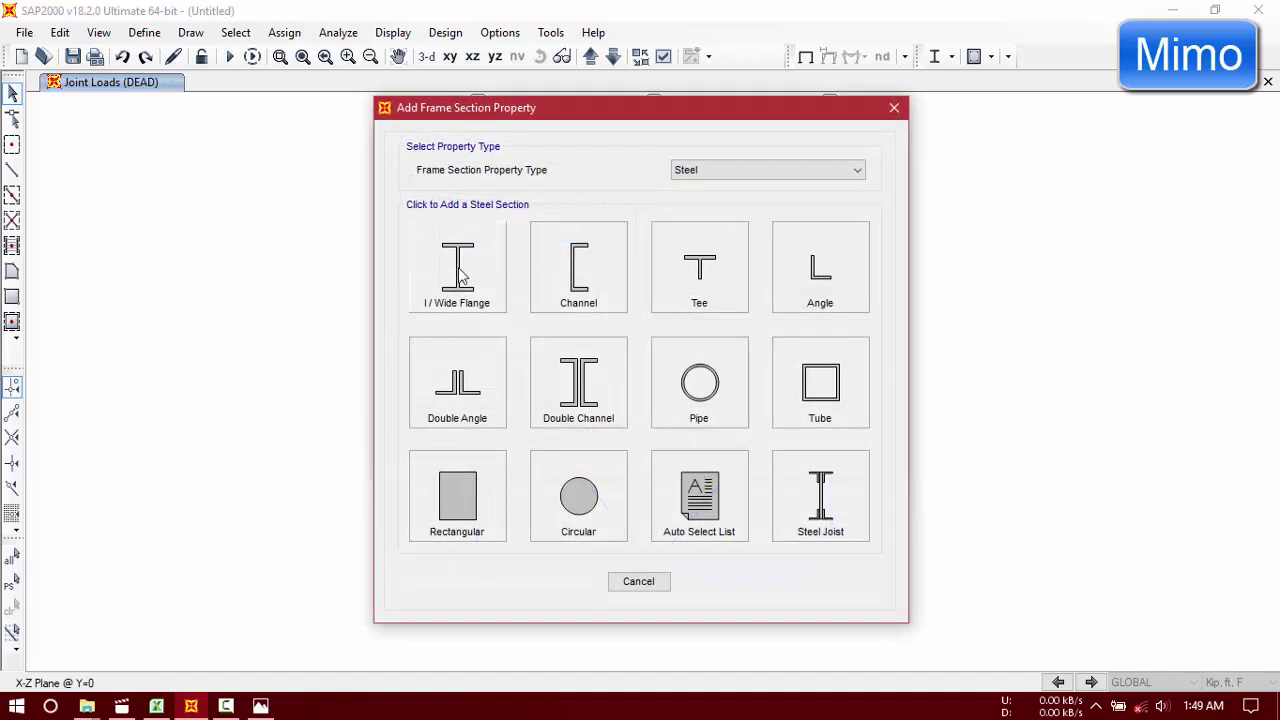
{"action": "left_click_drag", "start_coordinate": [700, 109], "coordinate": [627, 137]}
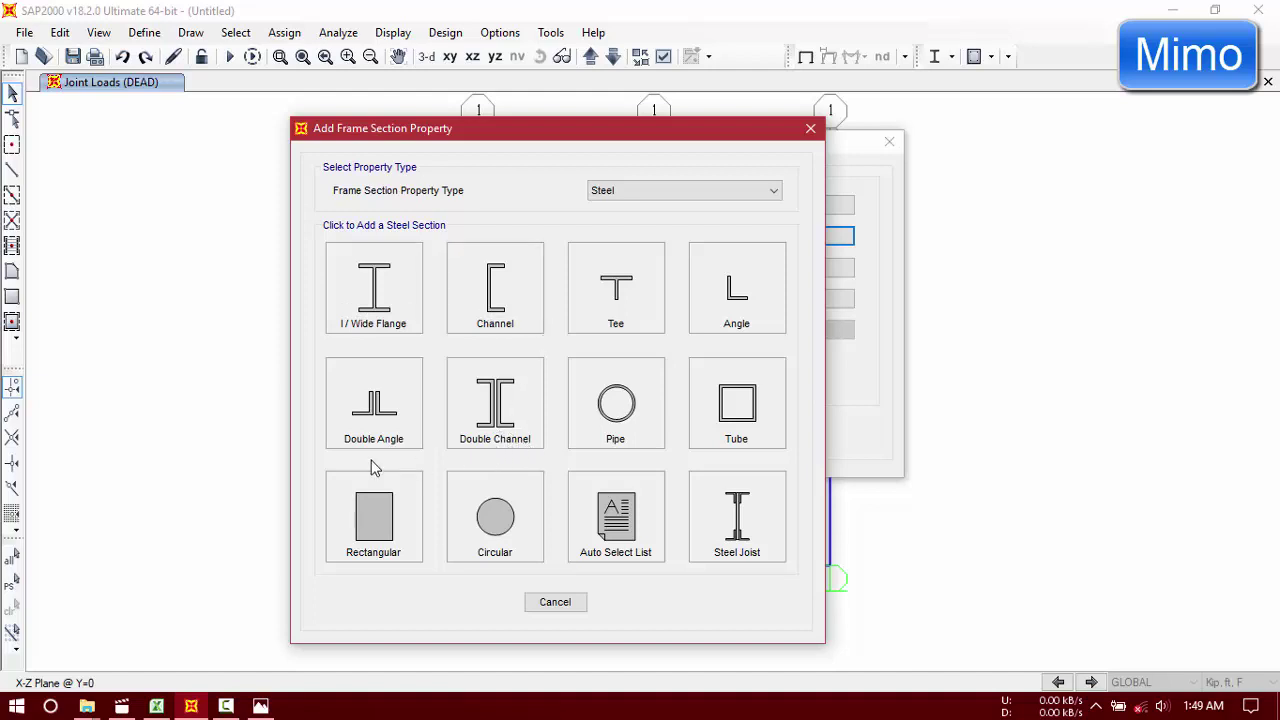
{"action": "left_click", "coordinate": [570, 605]}
{"action": "left_click", "coordinate": [690, 435]}
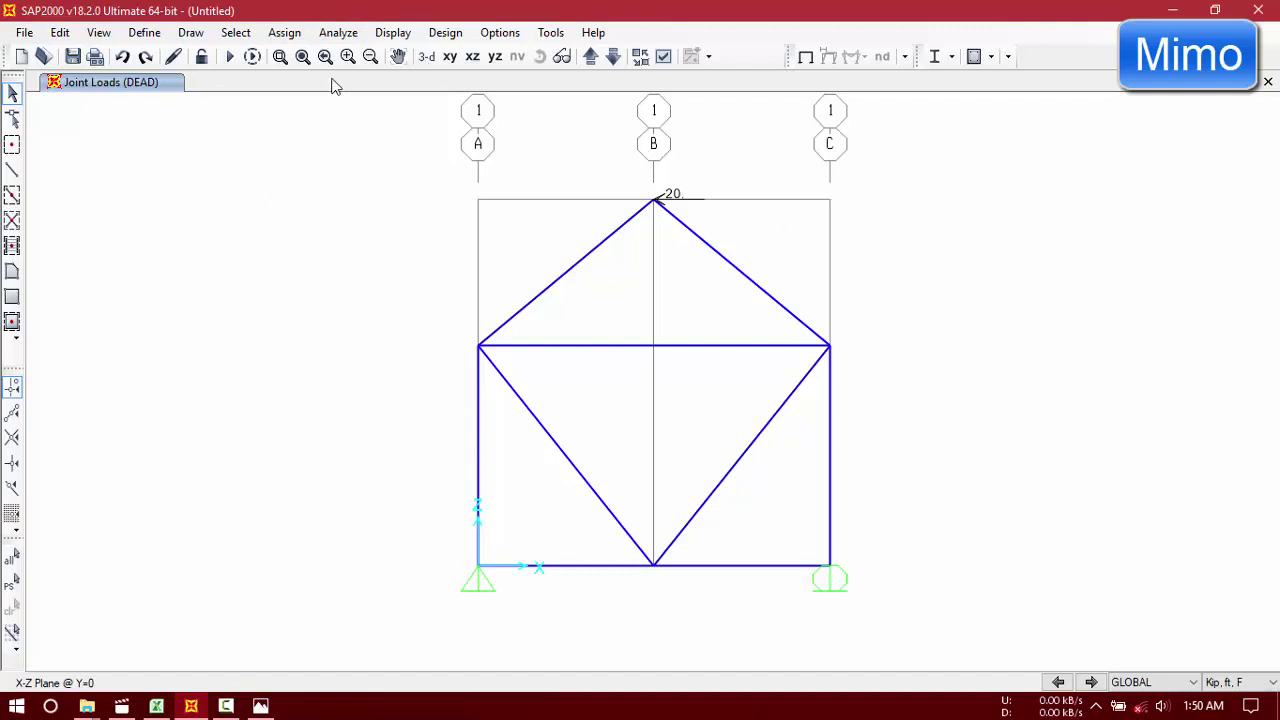
Step: Apply the Plane Frame (XZ Plane) fast DOFs so only UX, UZ and RY stay active
{"action": "left_click", "coordinate": [338, 33]}
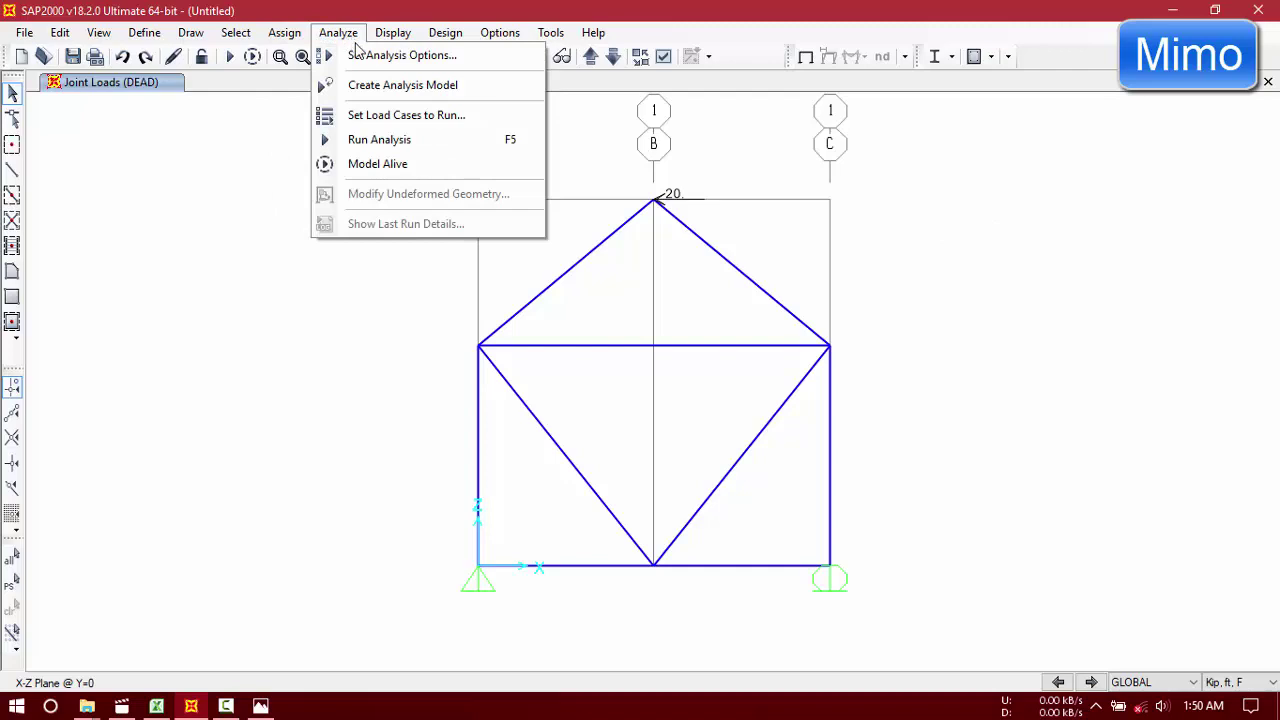
{"action": "left_click", "coordinate": [360, 56]}
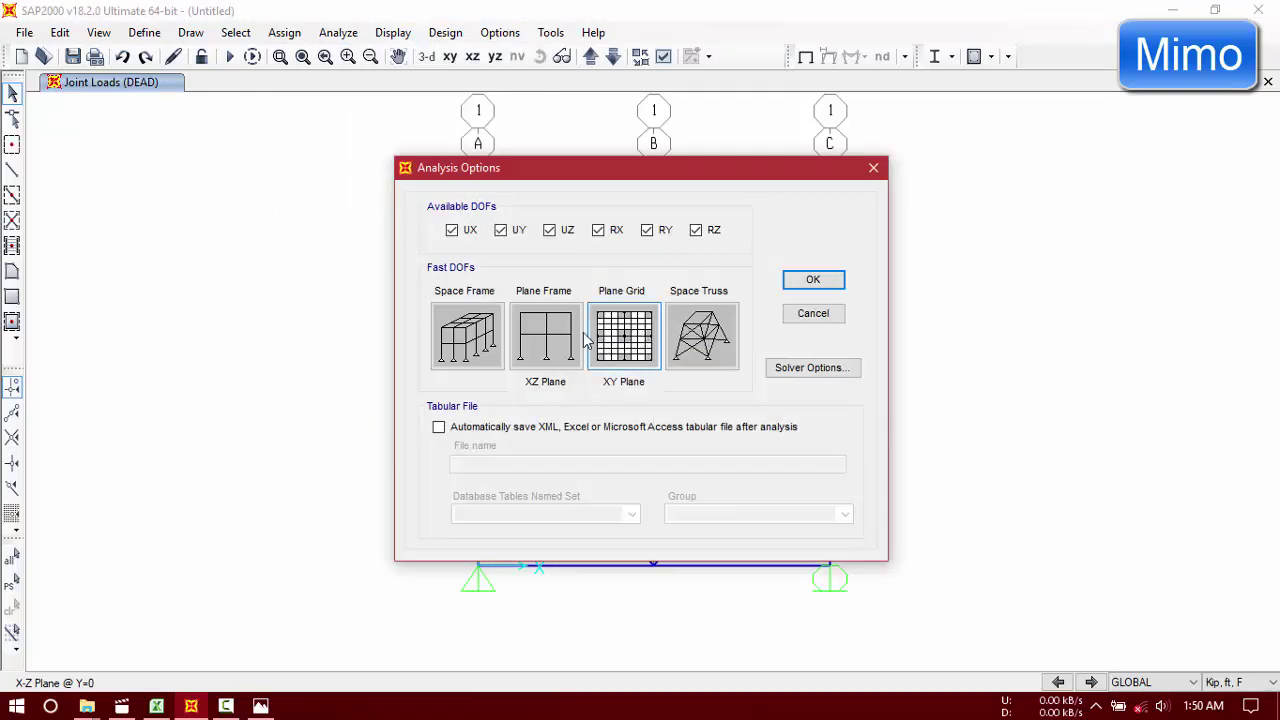
{"action": "left_click", "coordinate": [540, 325]}
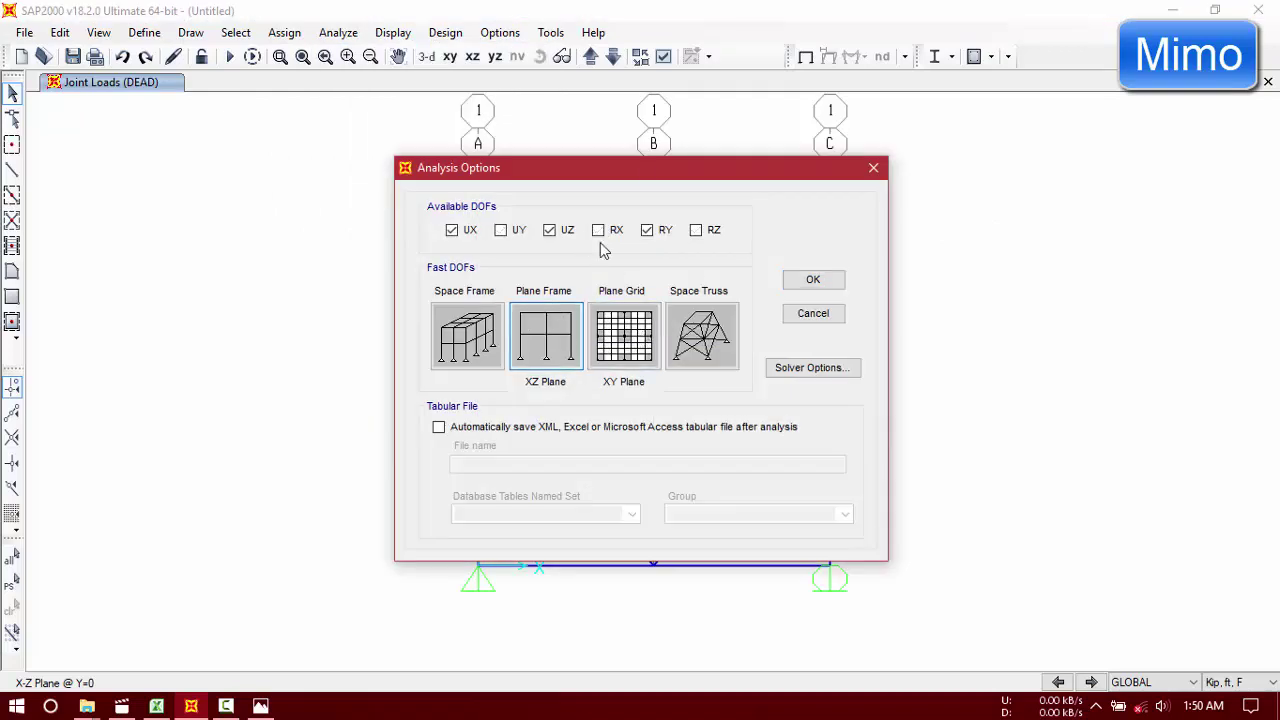
{"action": "left_click_drag", "start_coordinate": [620, 167], "coordinate": [428, 186]}
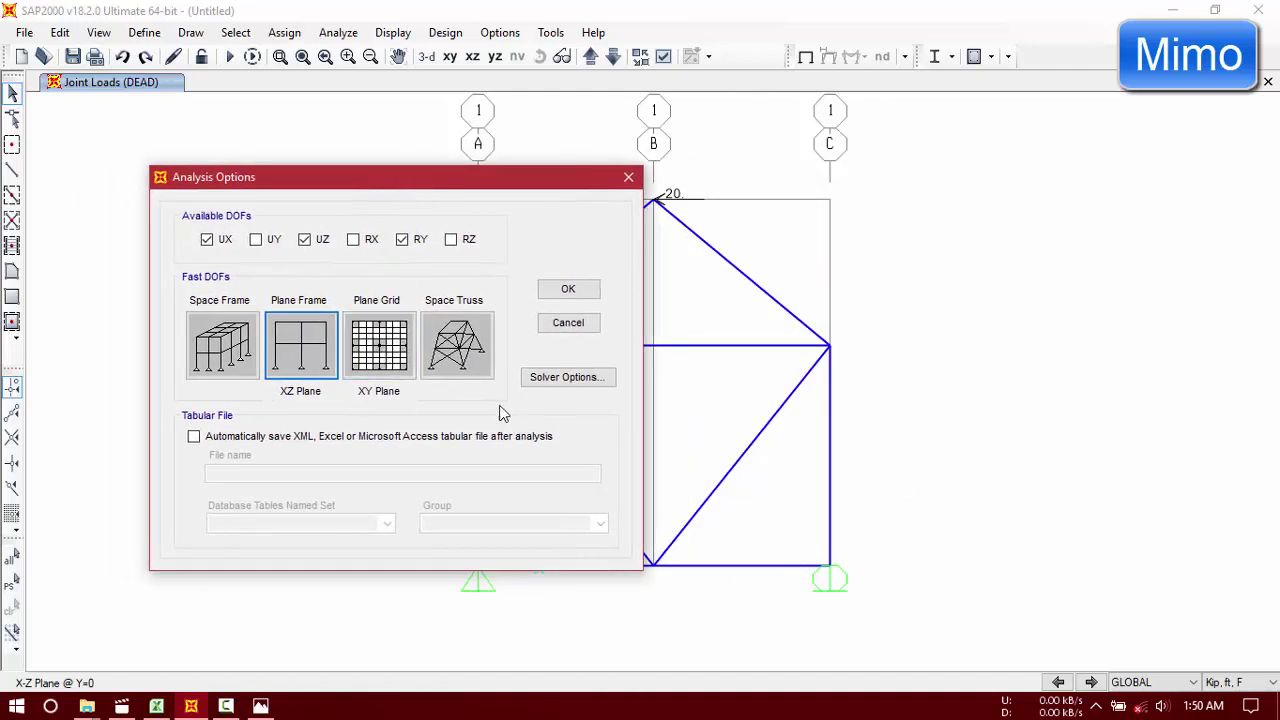
{"action": "left_click", "coordinate": [567, 296]}
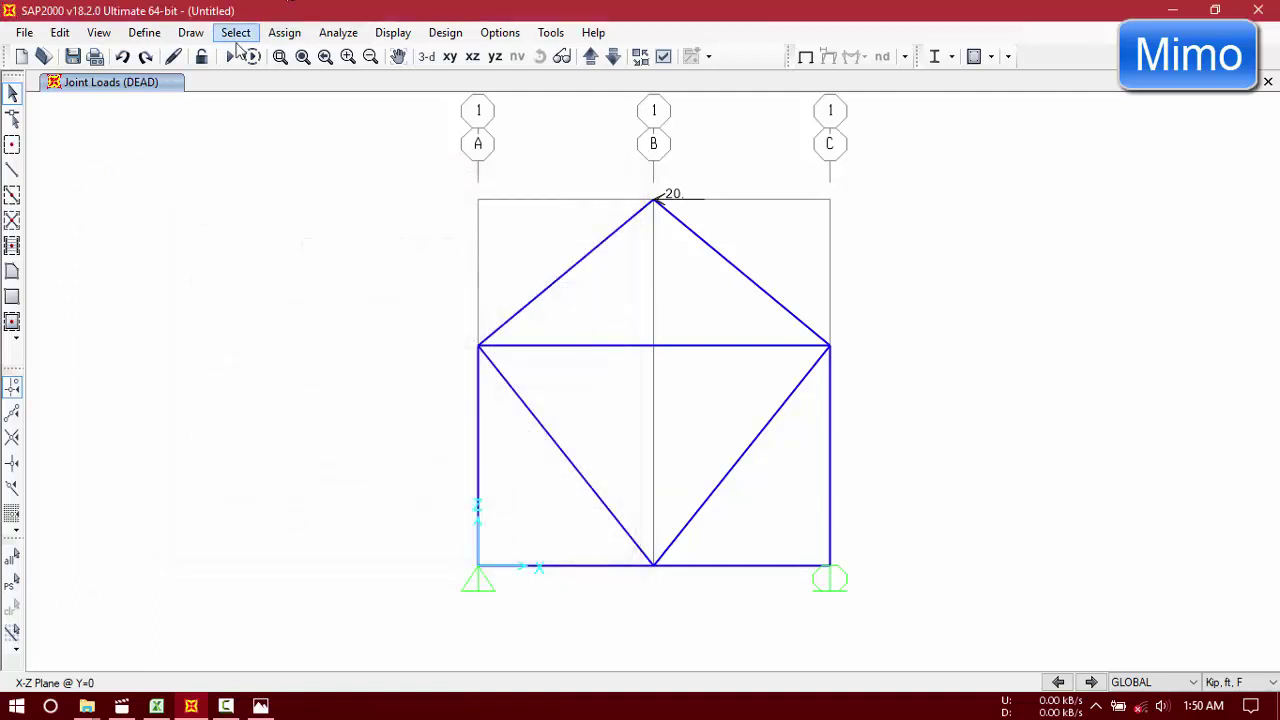
Step: Set the MODAL load case to Do Not Run in Load Cases to Run
{"action": "left_click", "coordinate": [338, 32]}
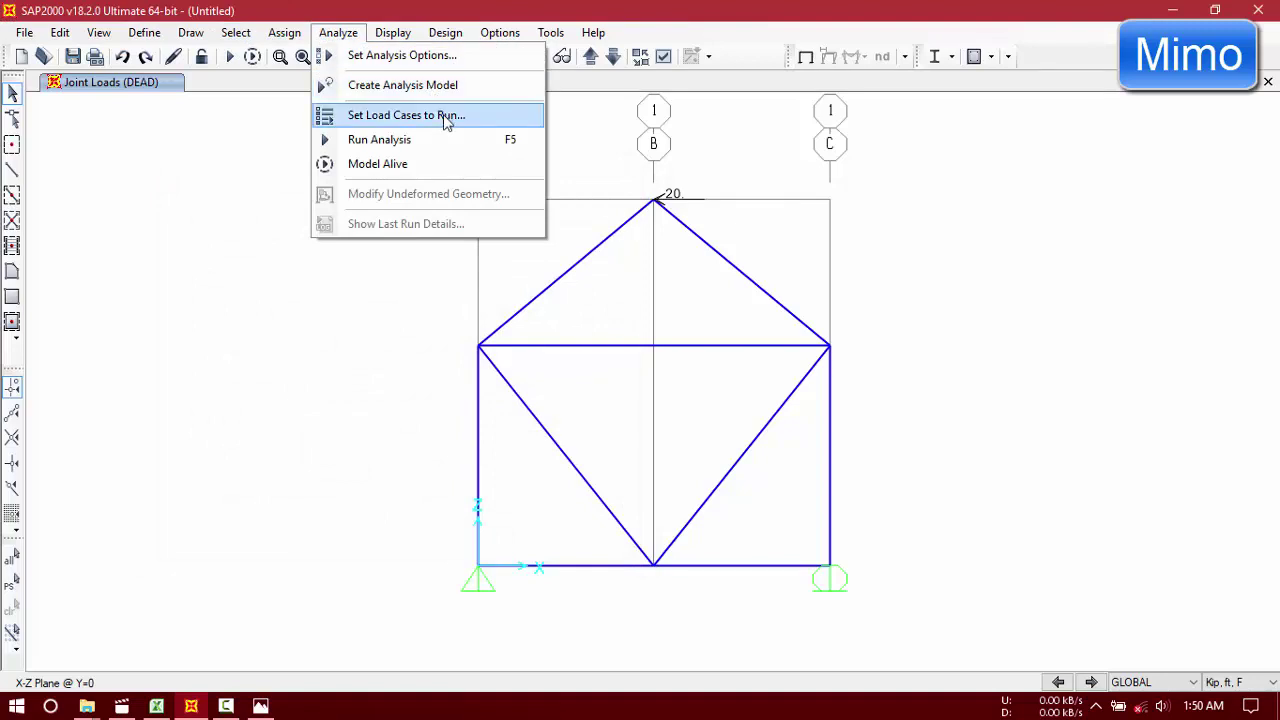
{"action": "left_click", "coordinate": [392, 148]}
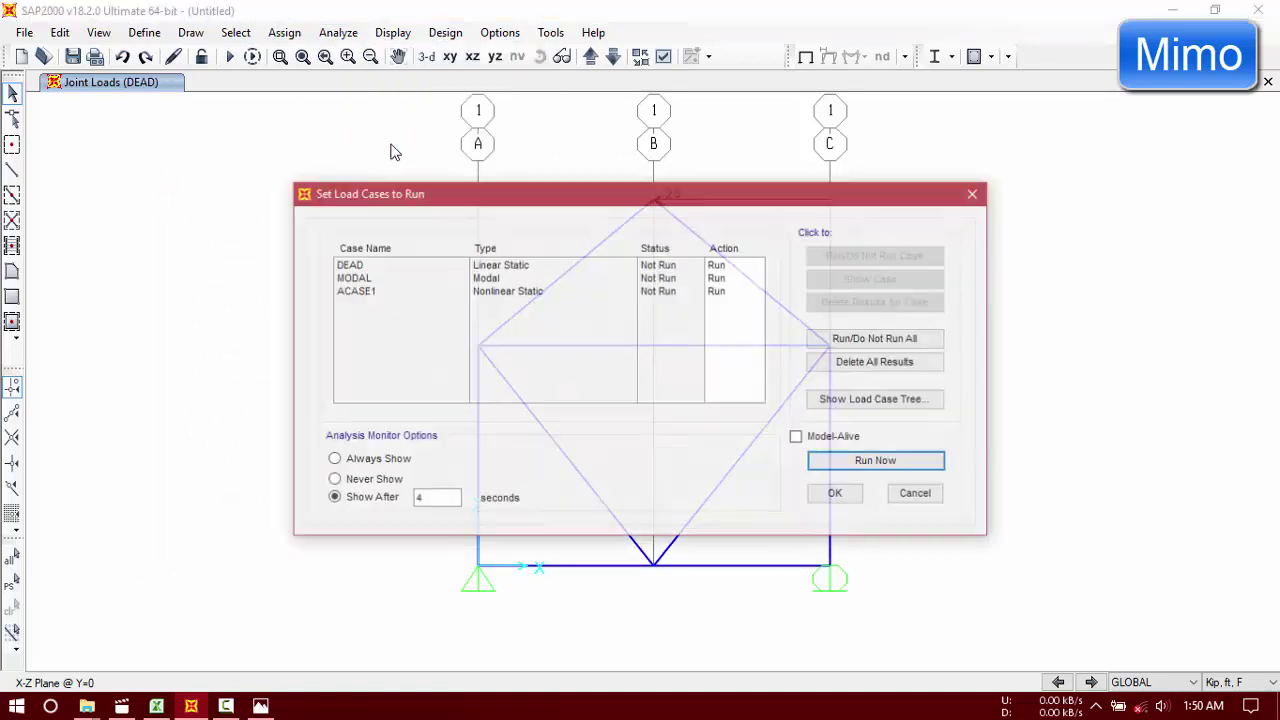
{"action": "left_click", "coordinate": [474, 277]}
{"action": "left_click", "coordinate": [842, 260]}
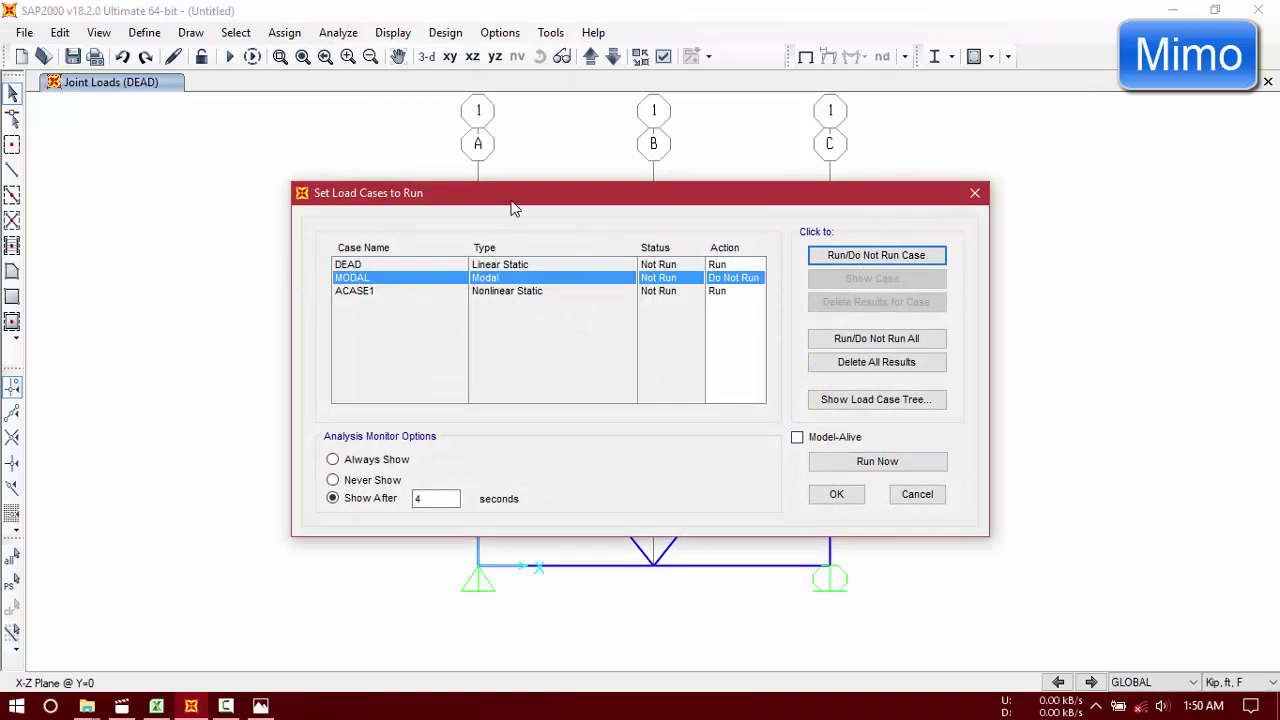
{"action": "left_click_drag", "start_coordinate": [512, 207], "coordinate": [213, 133]}
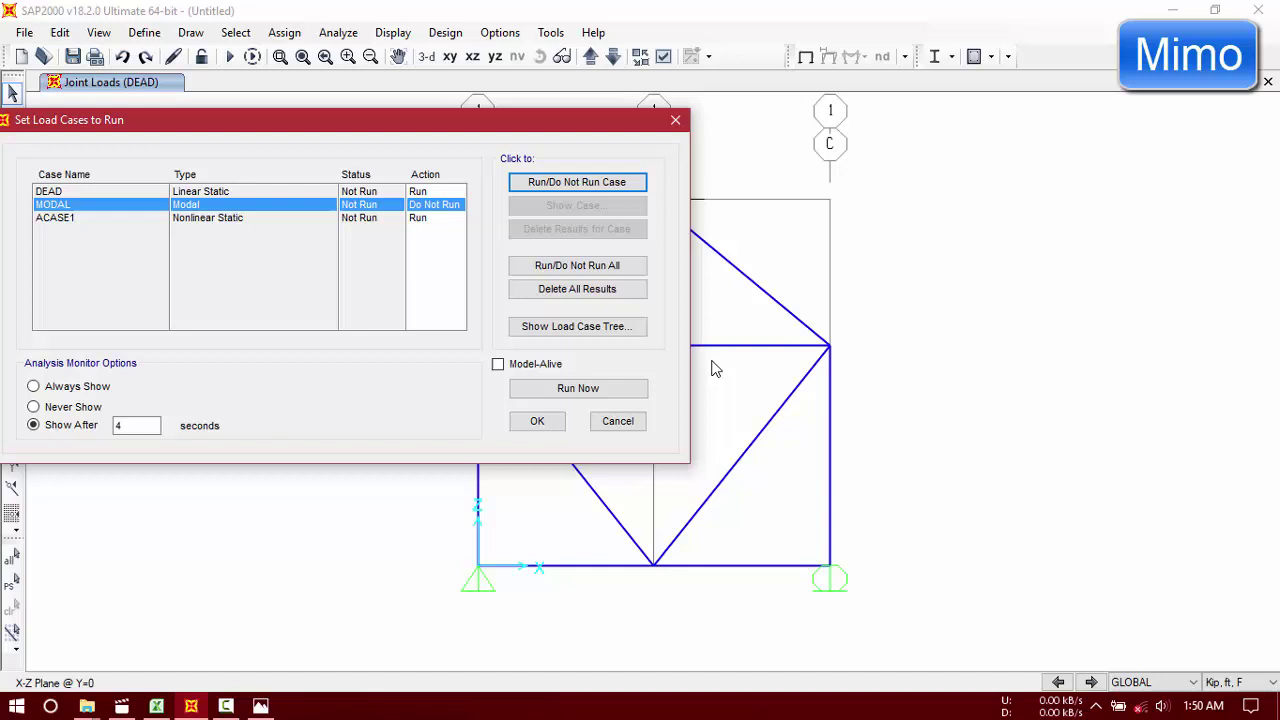
{"action": "left_click_drag", "start_coordinate": [316, 127], "coordinate": [585, 130]}
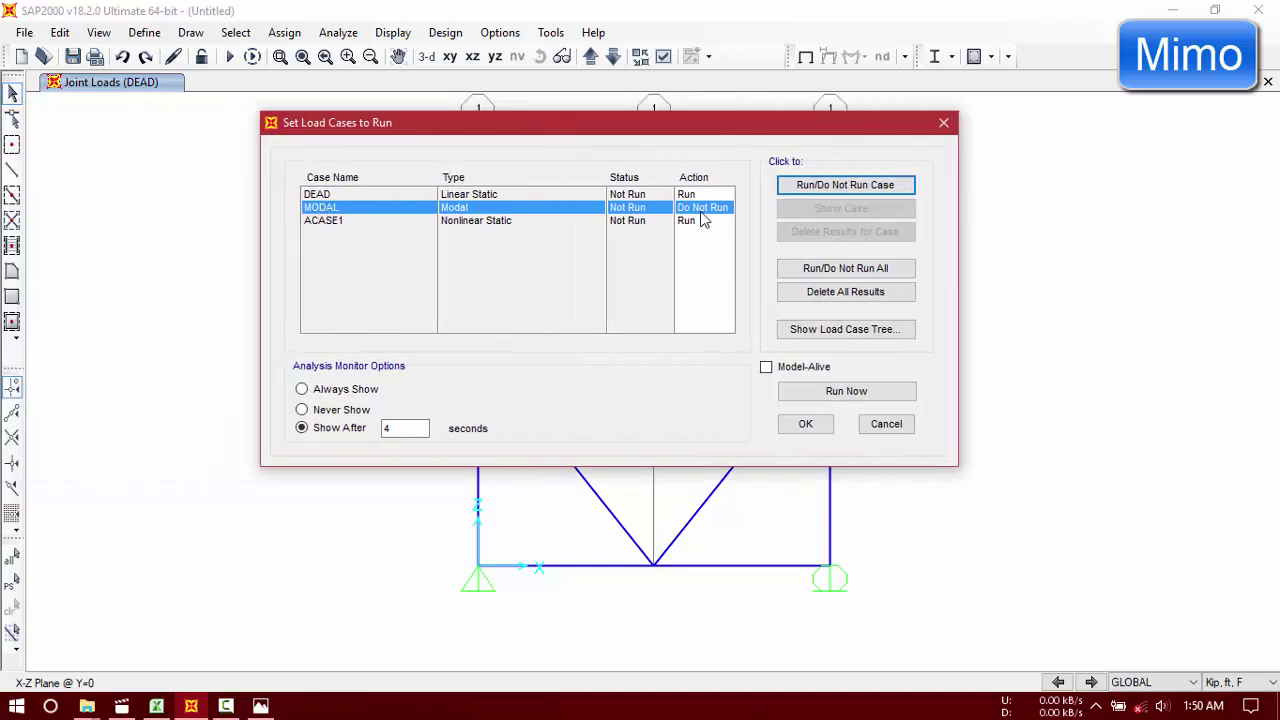
{"action": "left_click", "coordinate": [800, 428]}
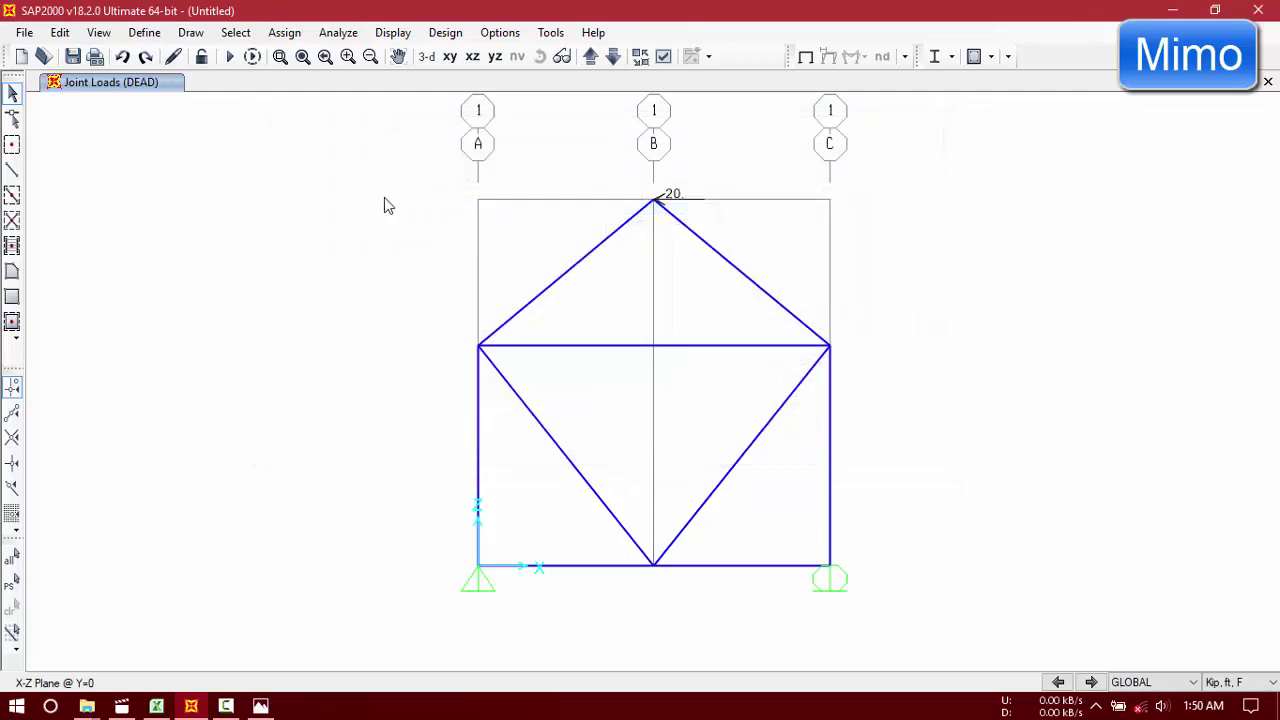
Step: Run the analysis, overwriting truss displacement 2D.sdb, to show the DEAD deformed shape
{"action": "left_click", "coordinate": [230, 57]}
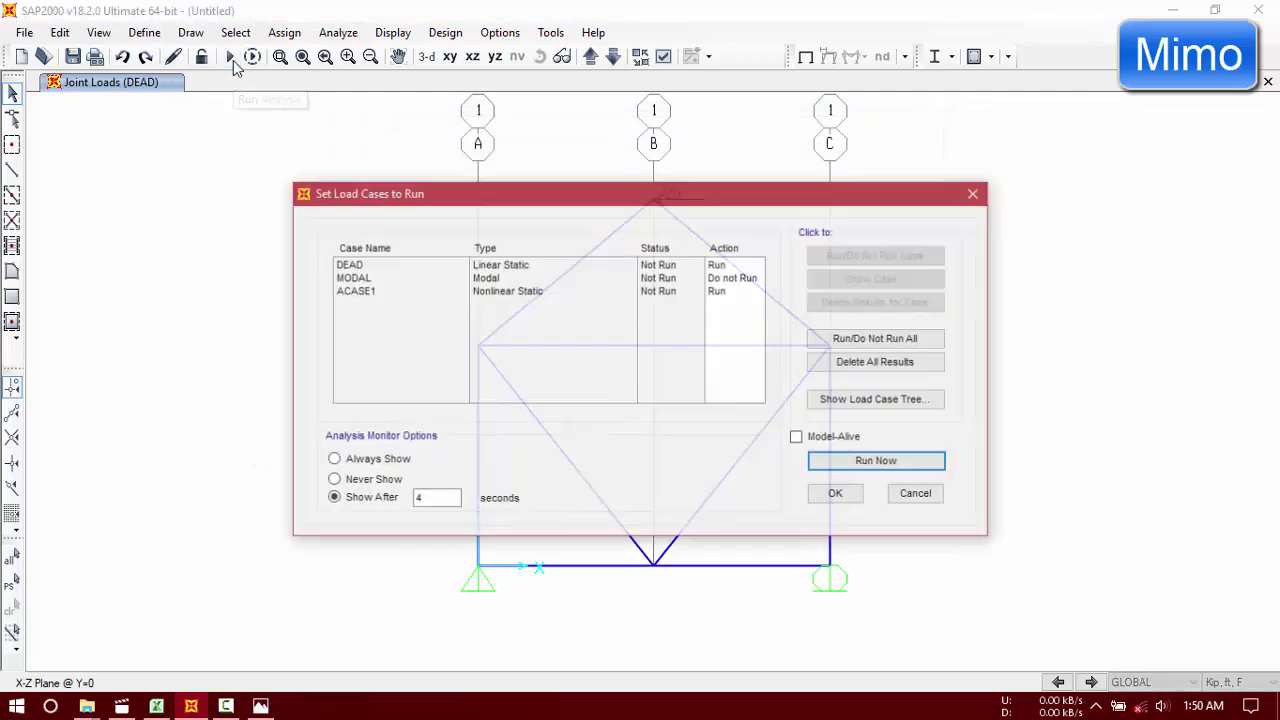
{"action": "left_click", "coordinate": [872, 462]}
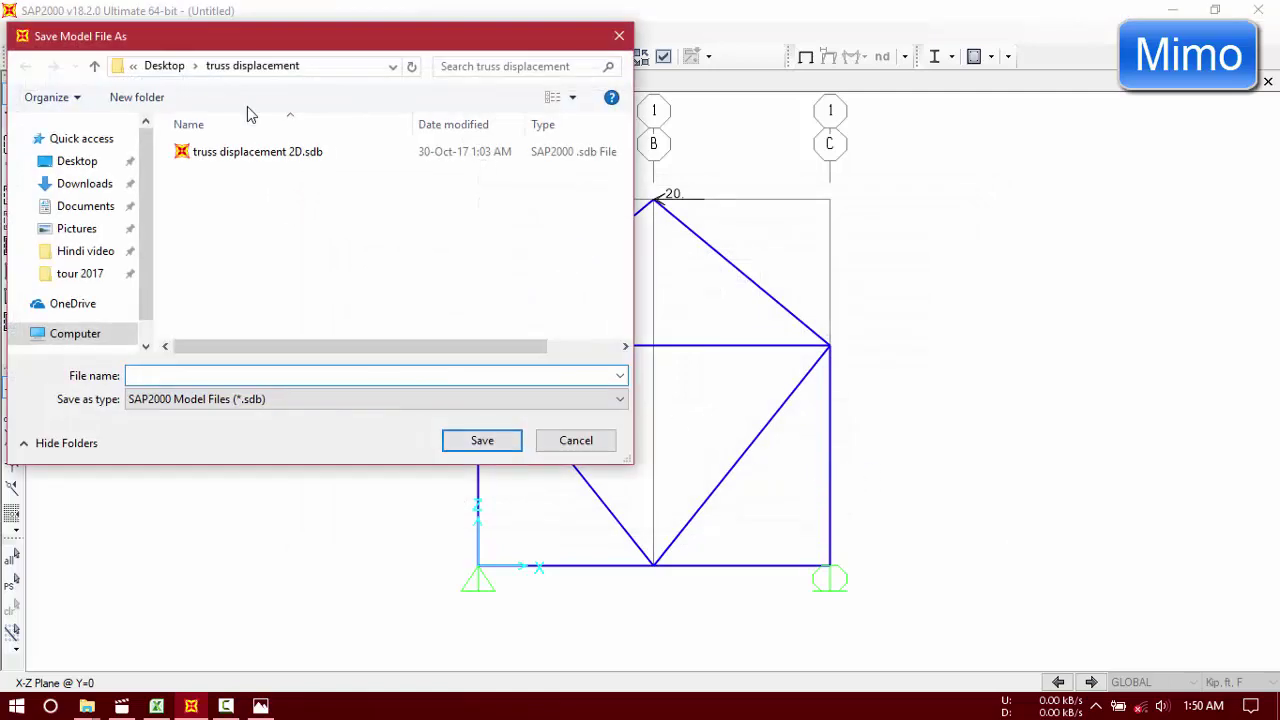
{"action": "left_click", "coordinate": [268, 154]}
{"action": "left_click", "coordinate": [504, 445]}
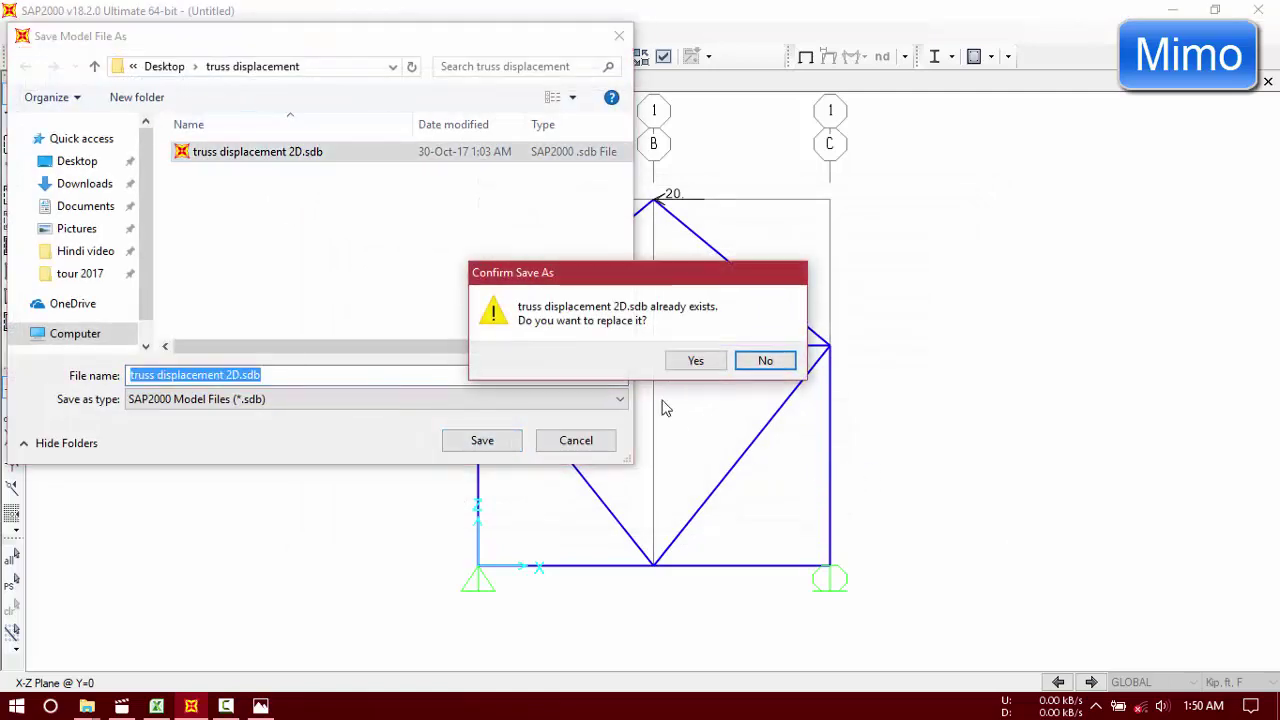
{"action": "left_click", "coordinate": [697, 364]}
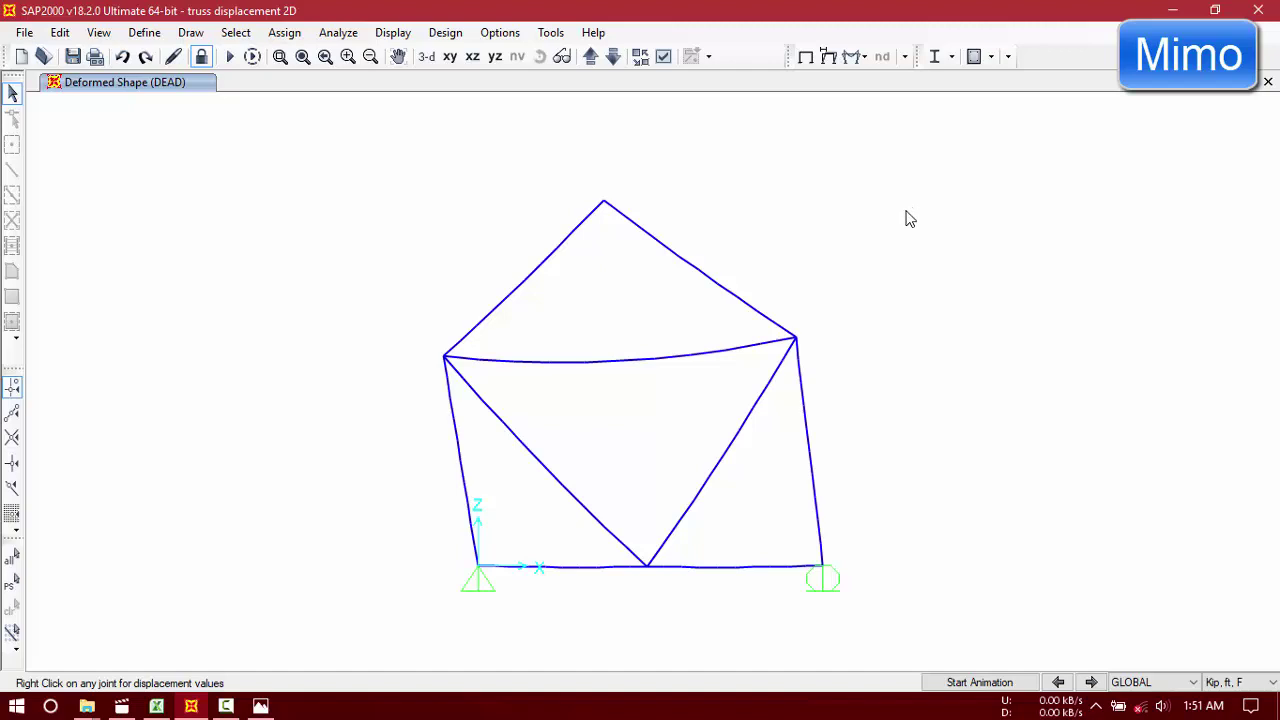
Step: Display ACASE1 joint reactions as arrows: 20 and 22.5 kip pinned, 19.17 kip roller
{"action": "left_click", "coordinate": [857, 58]}
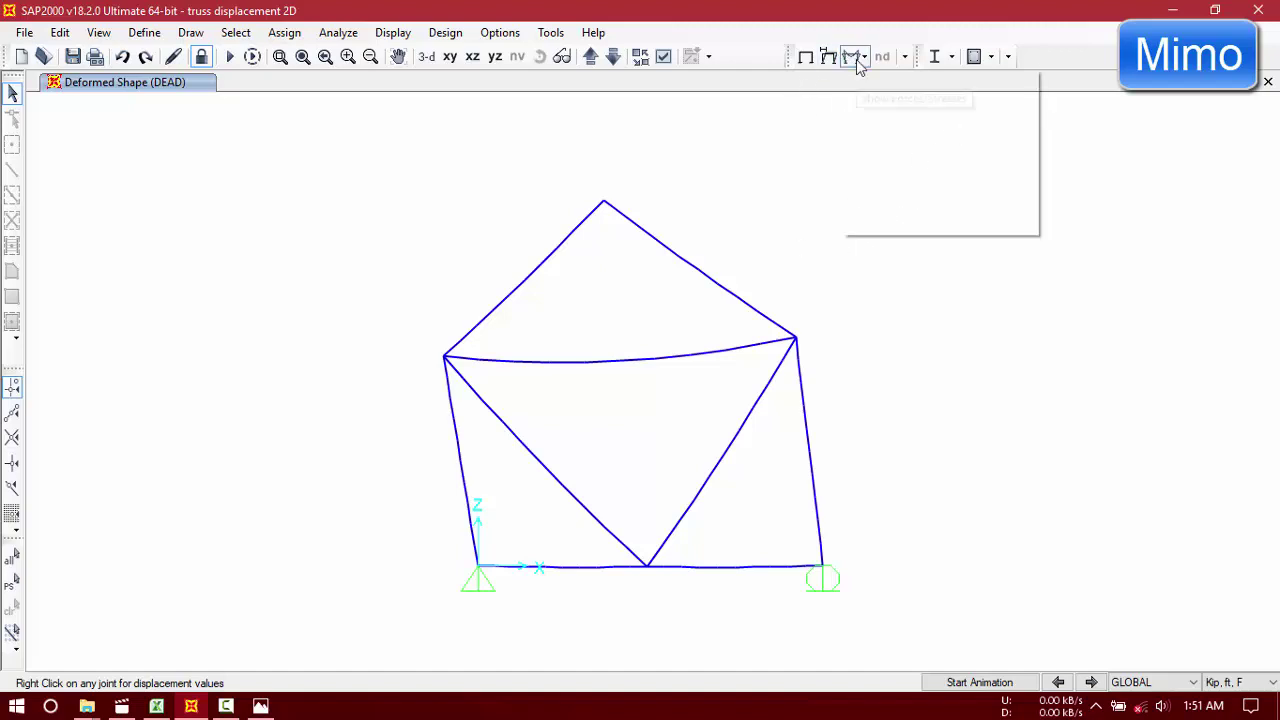
{"action": "left_click", "coordinate": [889, 79]}
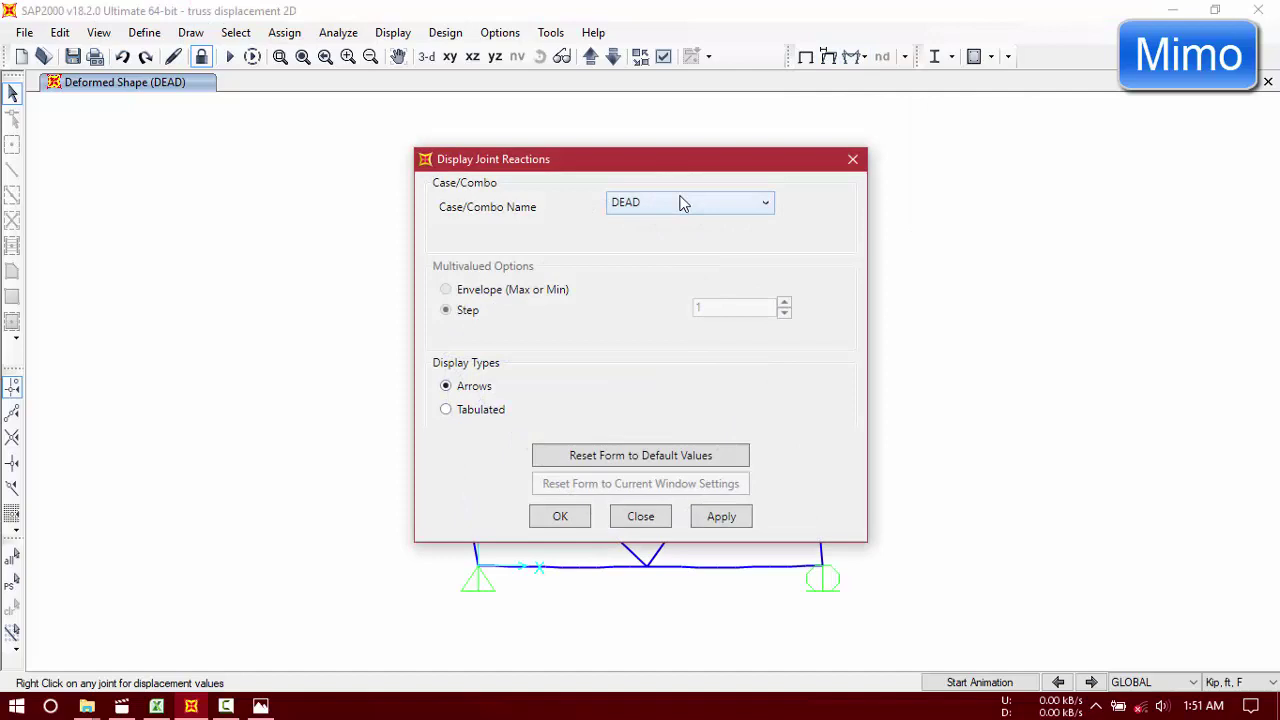
{"action": "left_click", "coordinate": [680, 203]}
{"action": "left_click", "coordinate": [689, 243]}
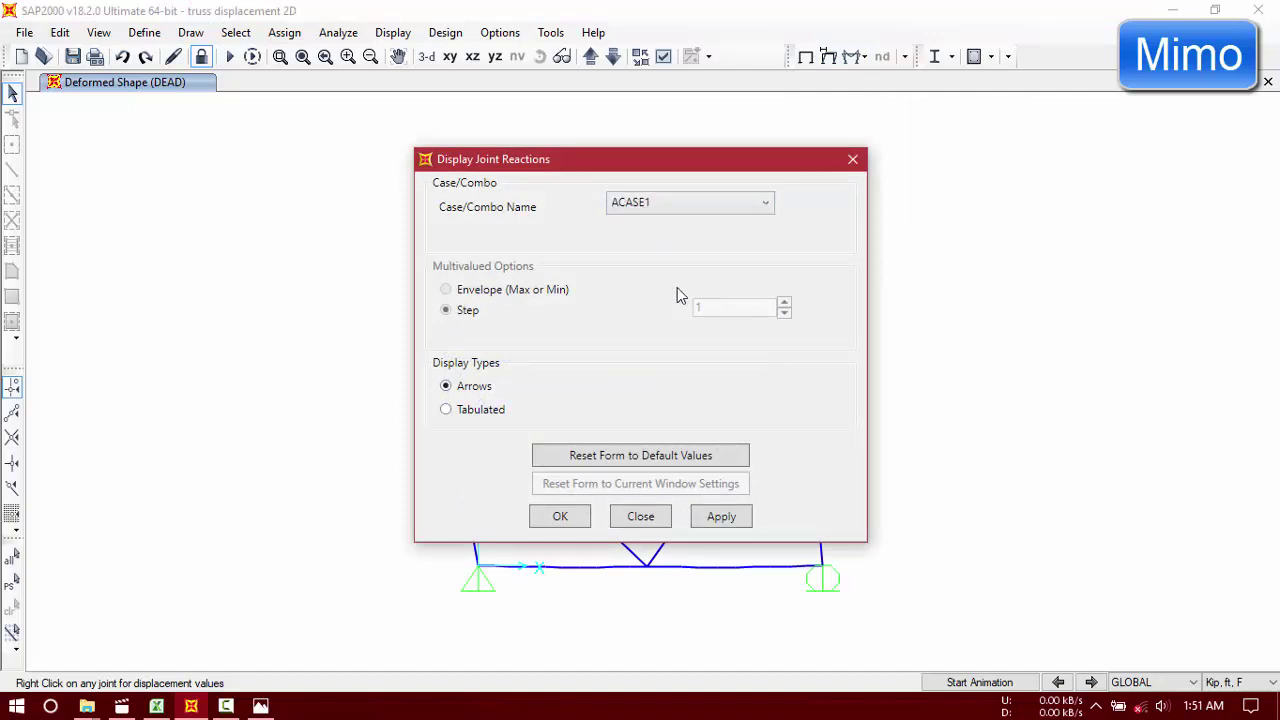
{"action": "left_click", "coordinate": [561, 516]}
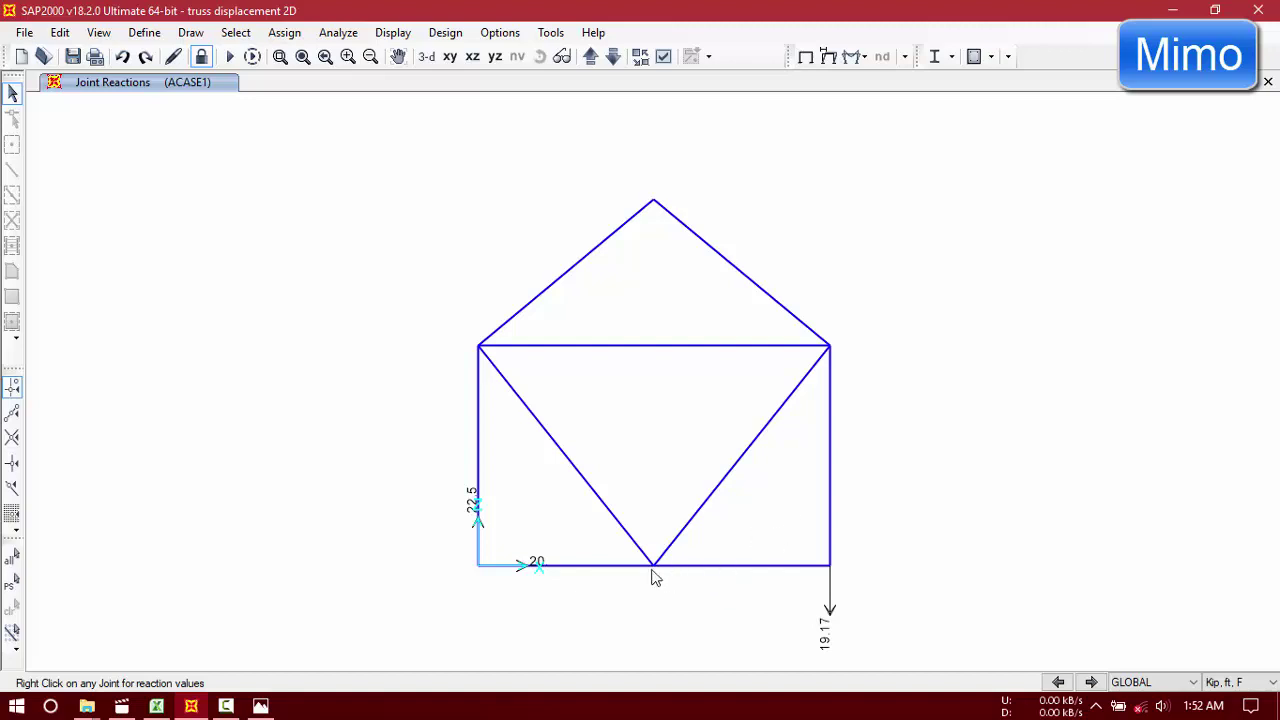
{"action": "left_click", "coordinate": [260, 706]}
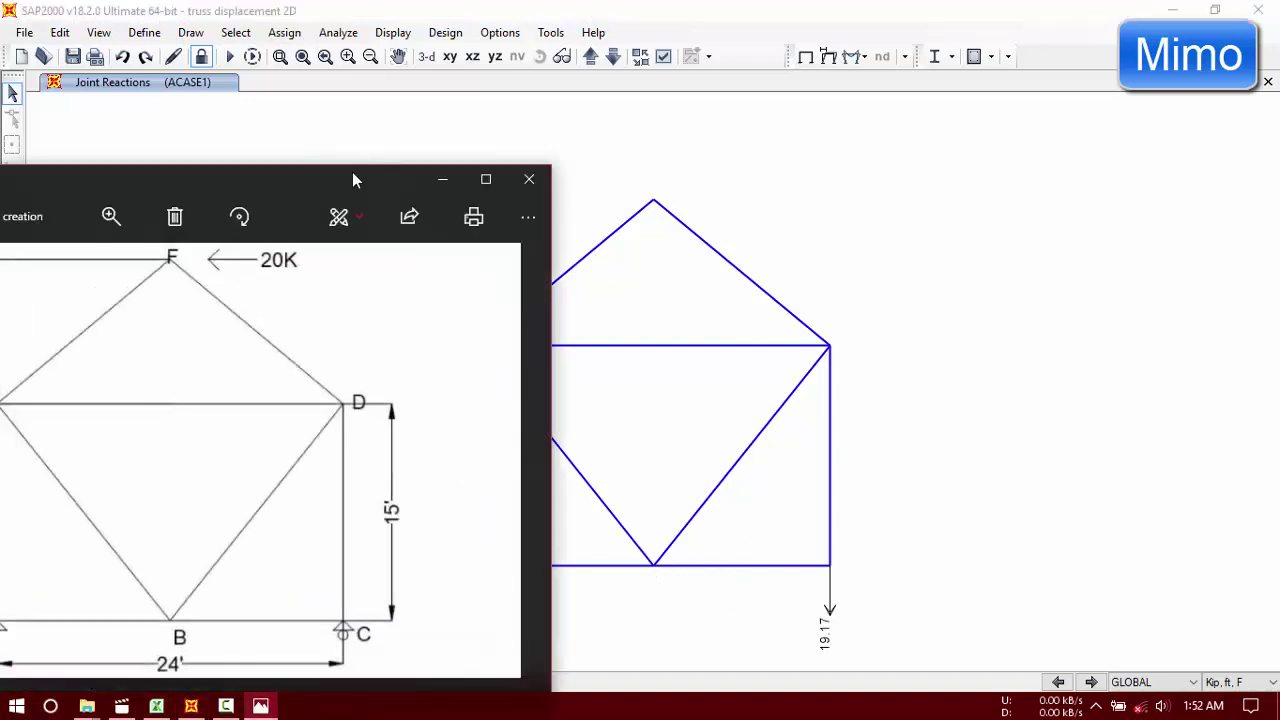
{"action": "left_click_drag", "start_coordinate": [352, 179], "coordinate": [815, 61]}
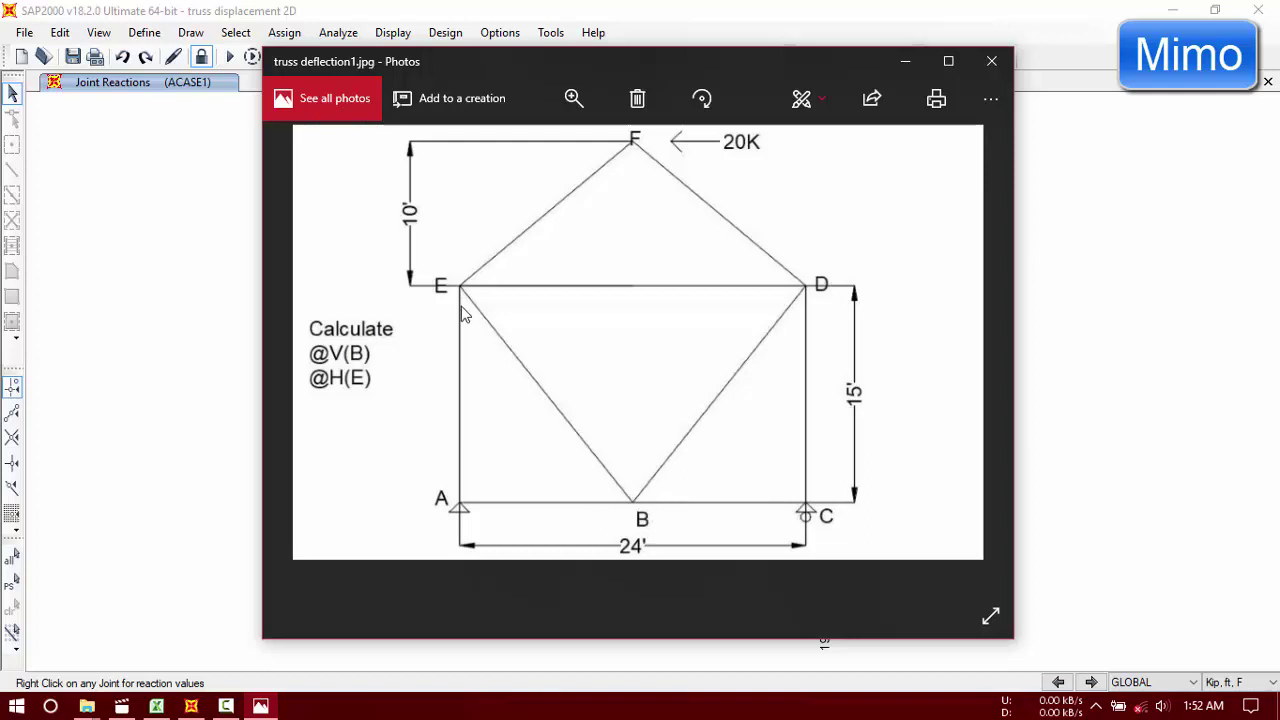
{"action": "left_click", "coordinate": [908, 63]}
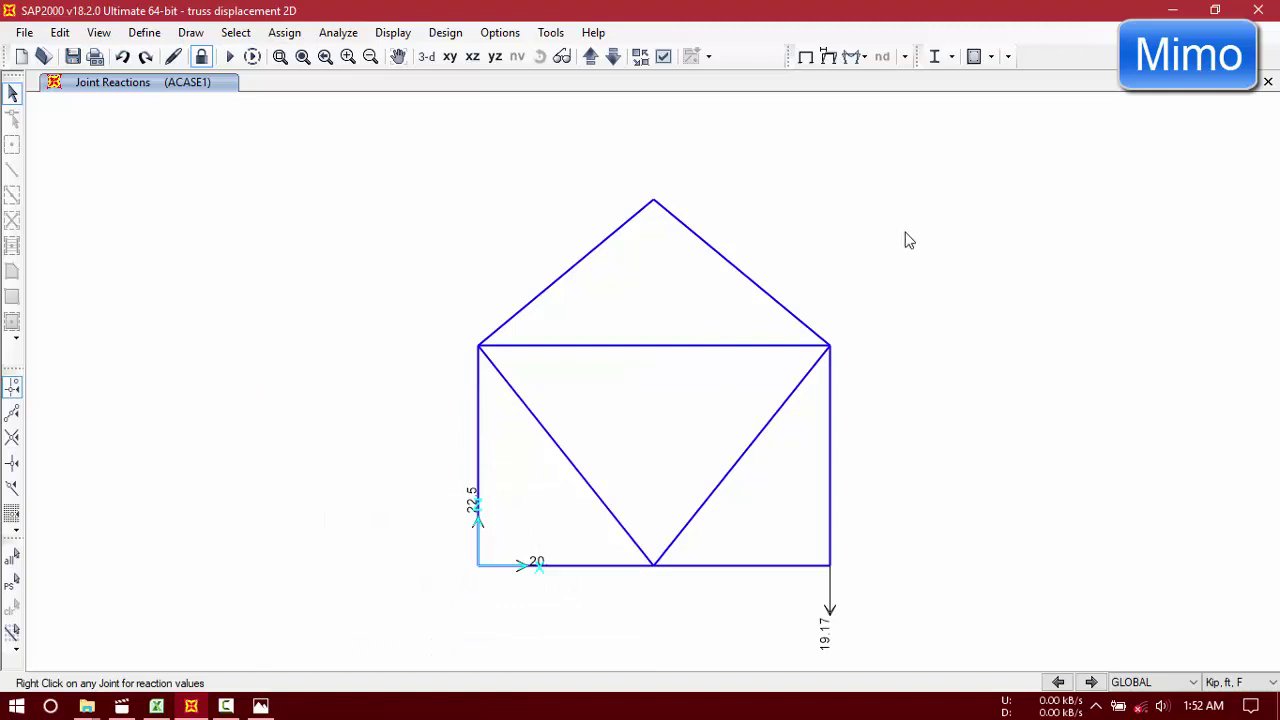
Step: Display the ACASE1 deformed shape and read joint 2's U1 = -0.0013 and U3 = -0.0002 ft
{"action": "left_click", "coordinate": [865, 57]}
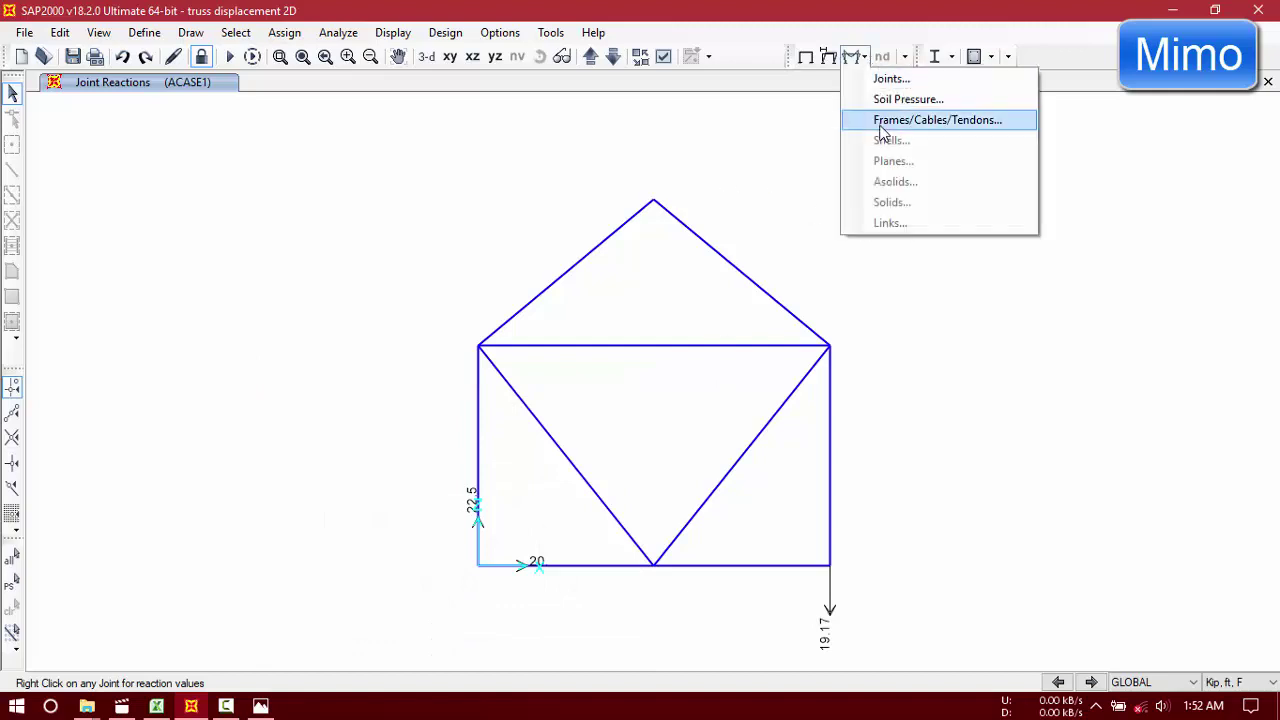
{"action": "left_click", "coordinate": [828, 58]}
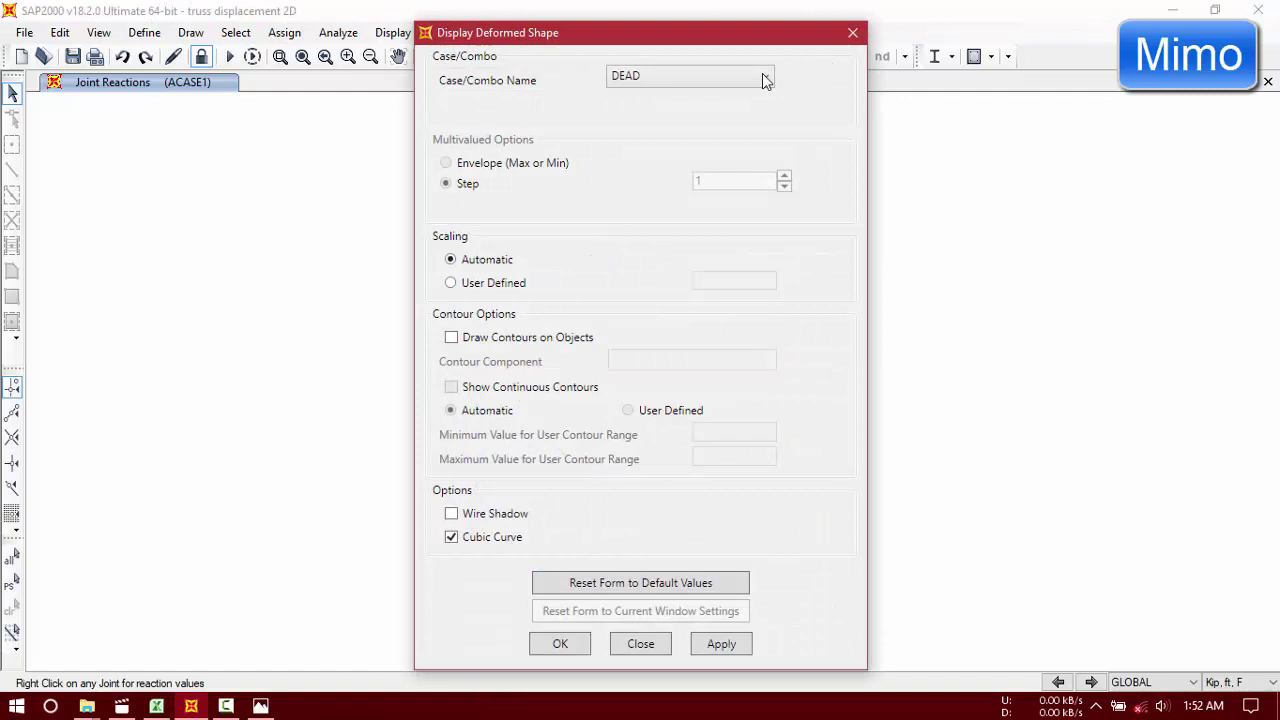
{"action": "left_click", "coordinate": [765, 80]}
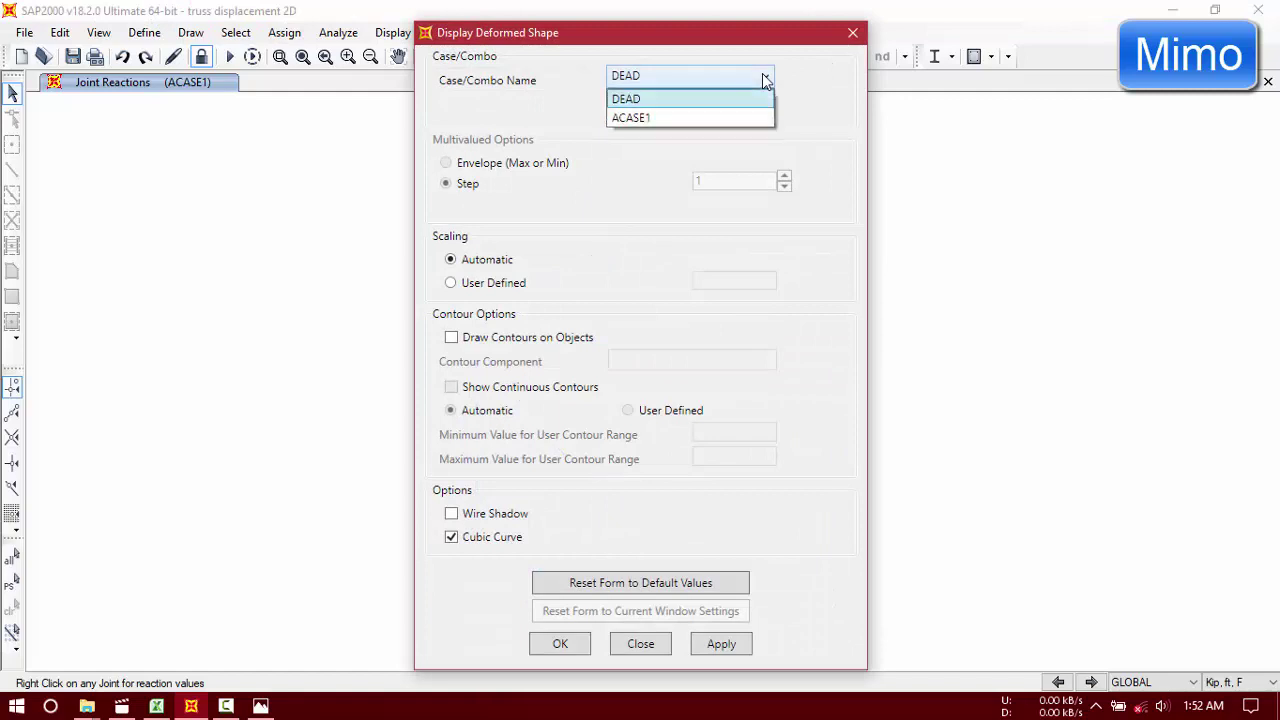
{"action": "left_click", "coordinate": [736, 119]}
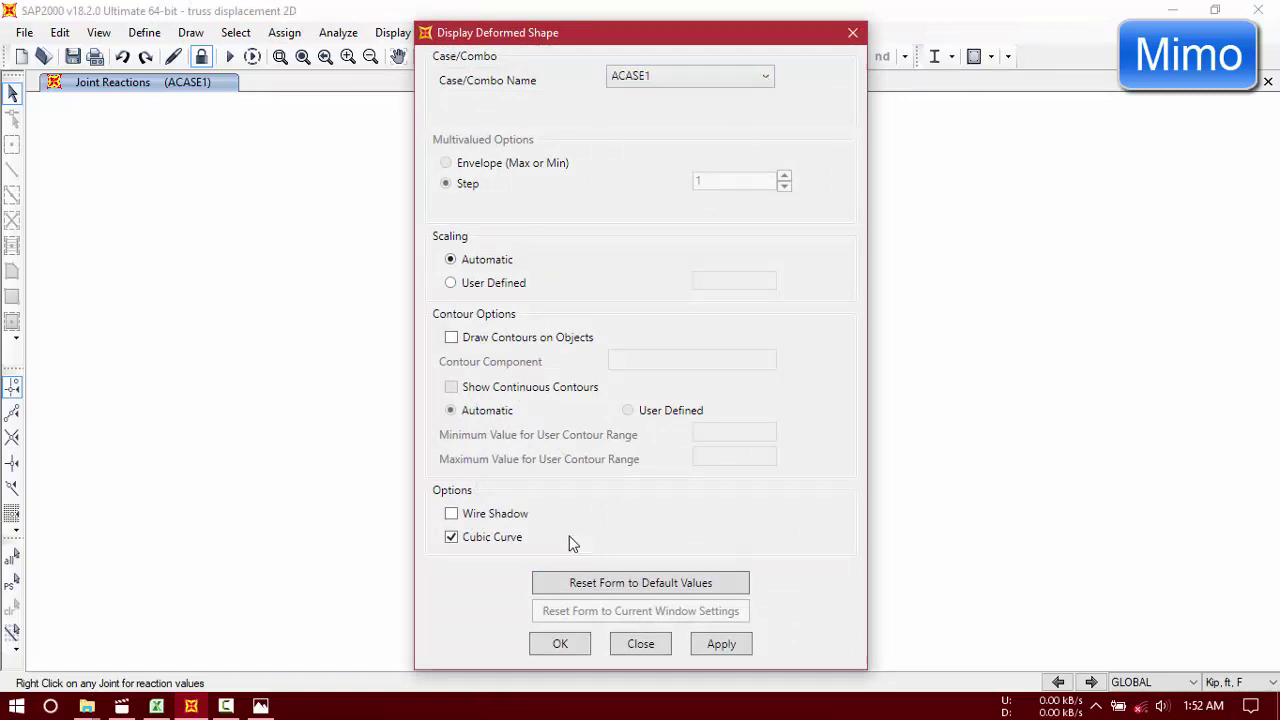
{"action": "left_click", "coordinate": [562, 645]}
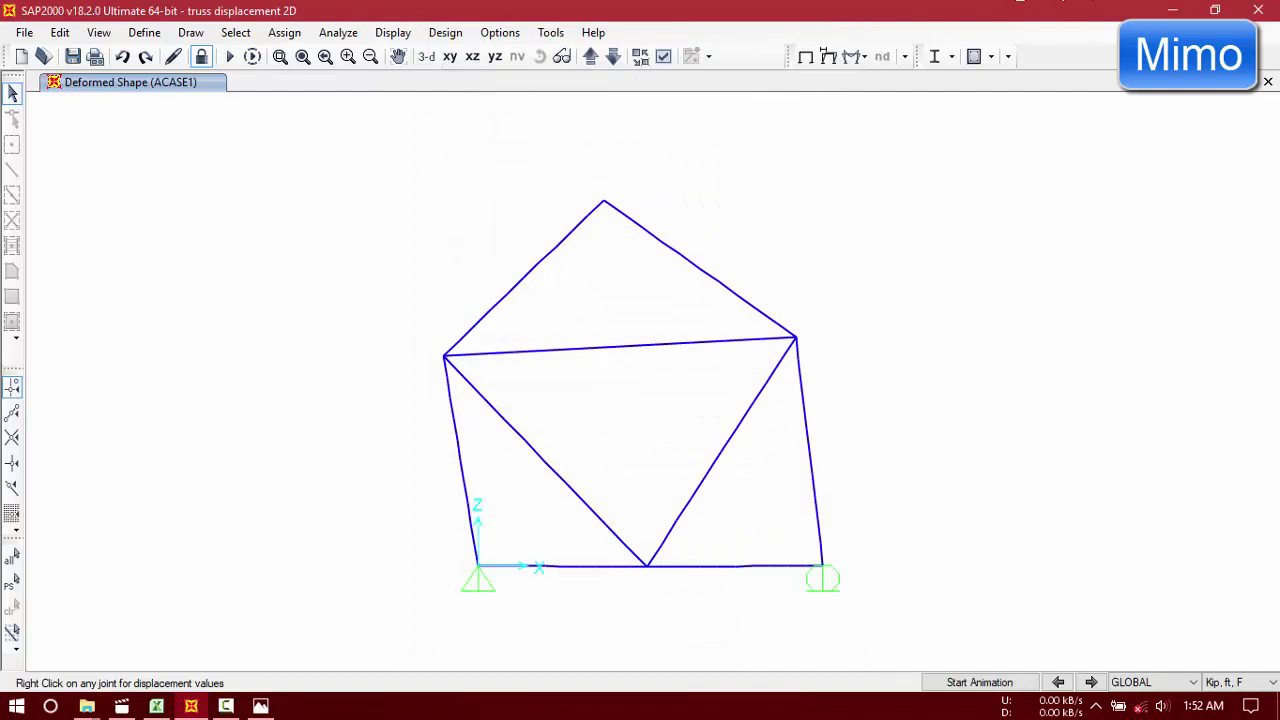
{"action": "mouse_move", "coordinate": [650, 578]}
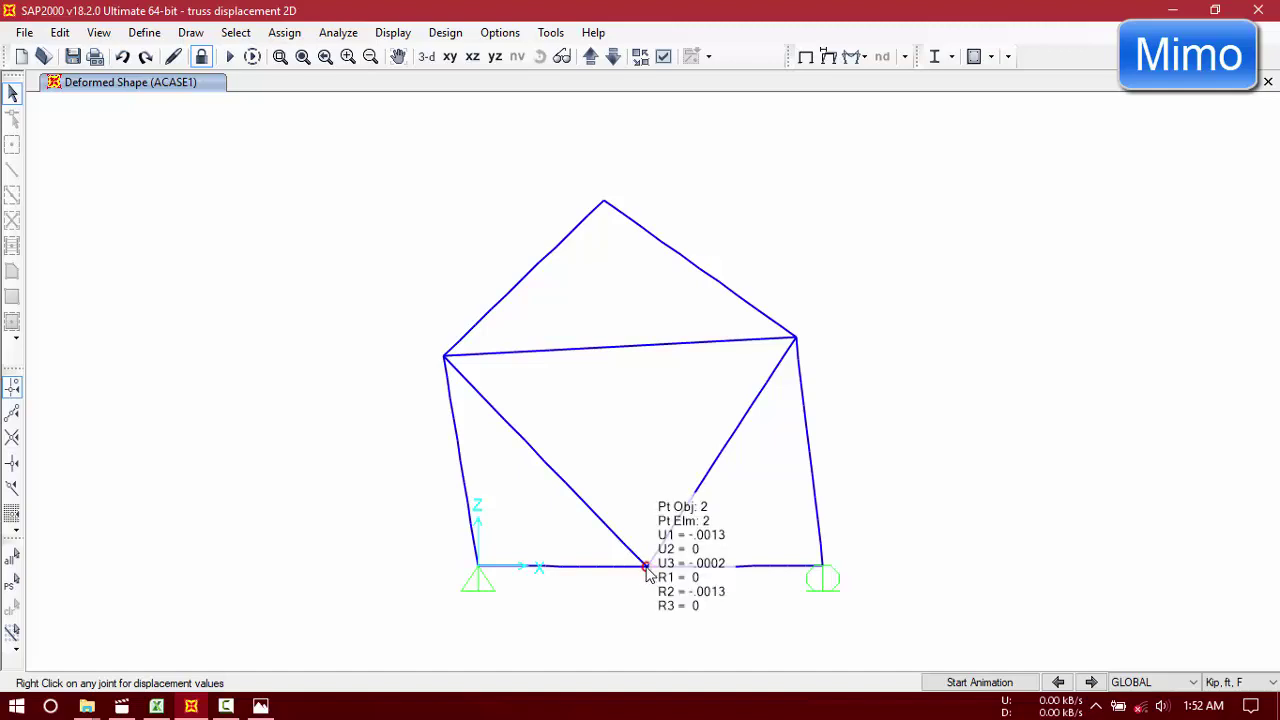
Step: Switch units to Kip, in, F, read joint 2's U1 = -0.015 in, then bring up Excel
{"action": "left_click", "coordinate": [1273, 683]}
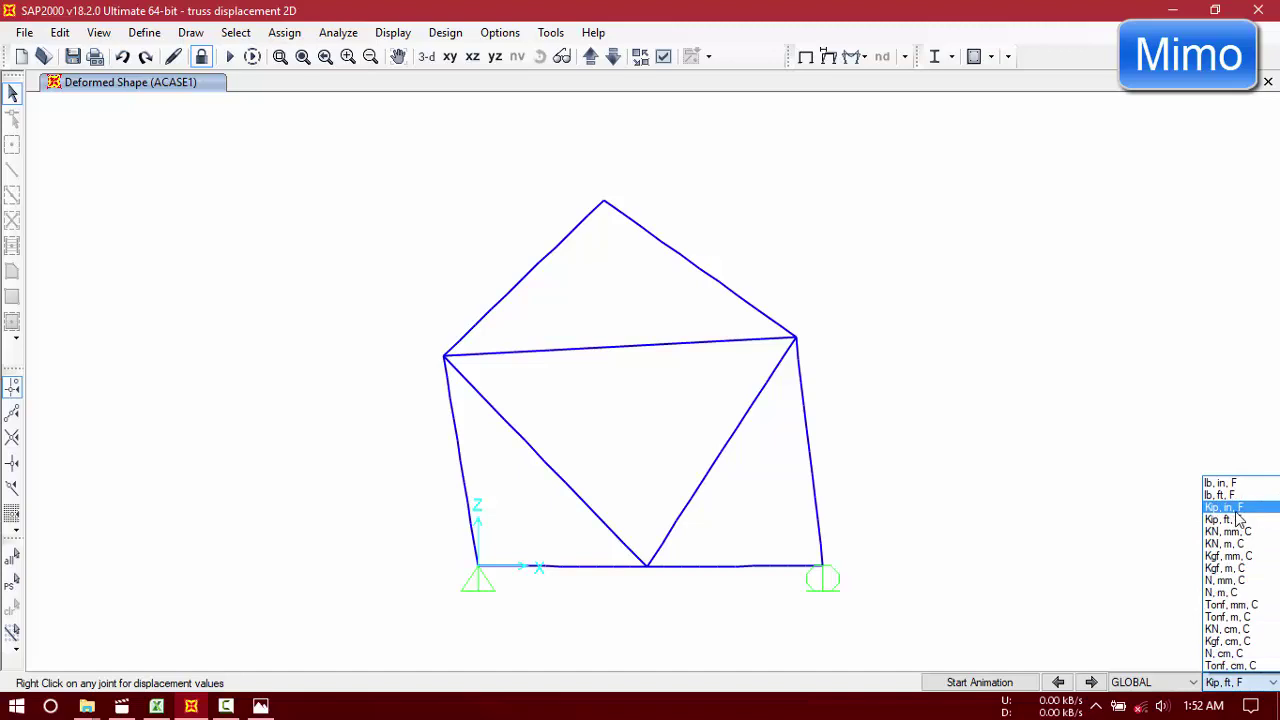
{"action": "left_click", "coordinate": [1236, 509]}
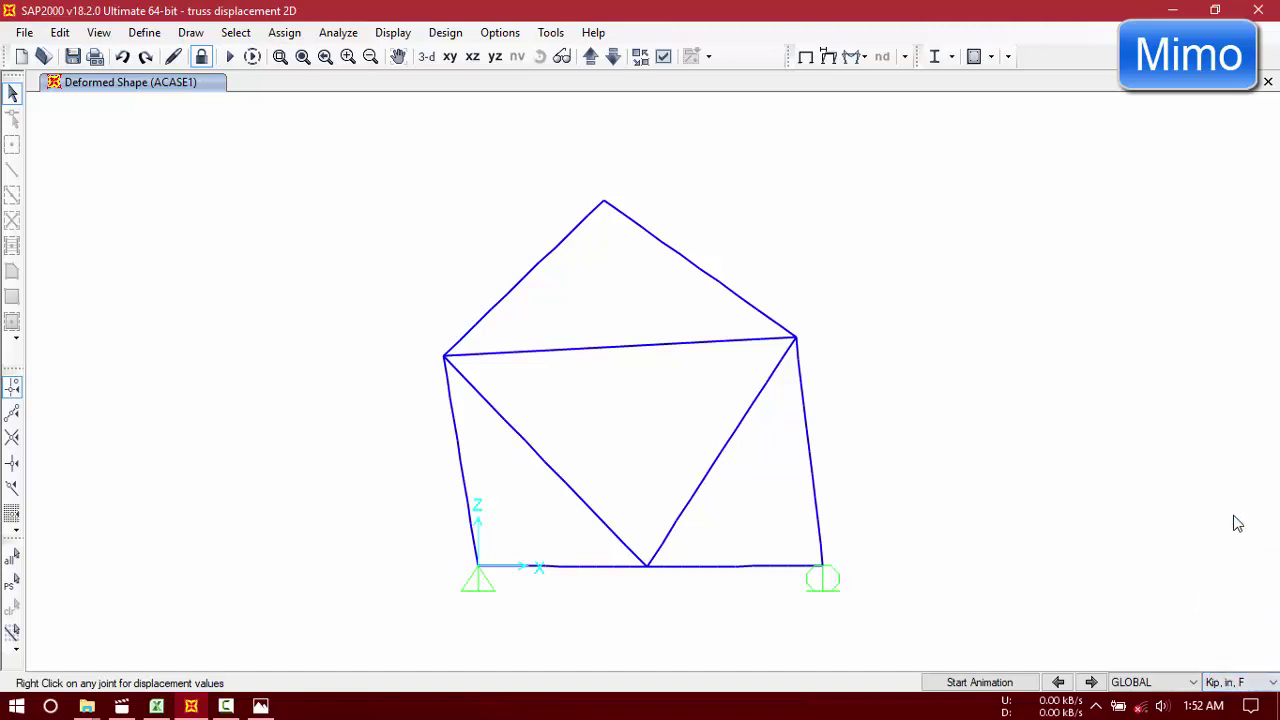
{"action": "right_click", "coordinate": [646, 568]}
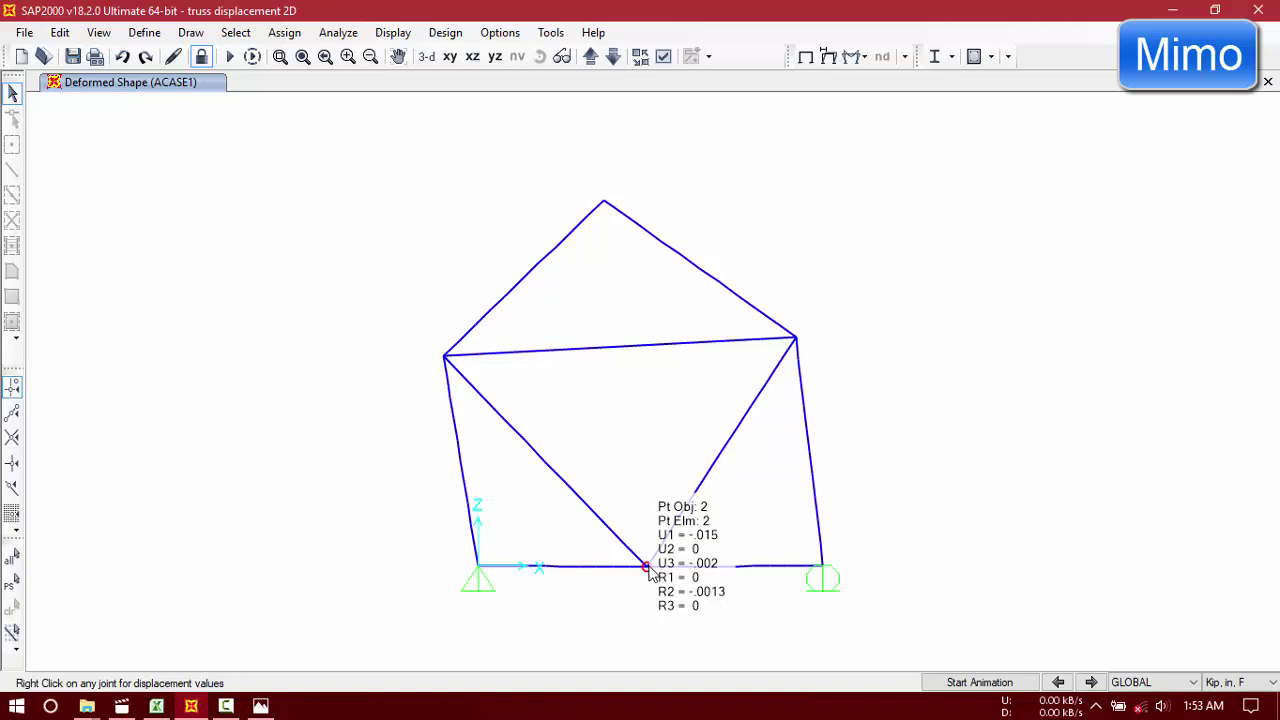
{"action": "left_click", "coordinate": [156, 706]}
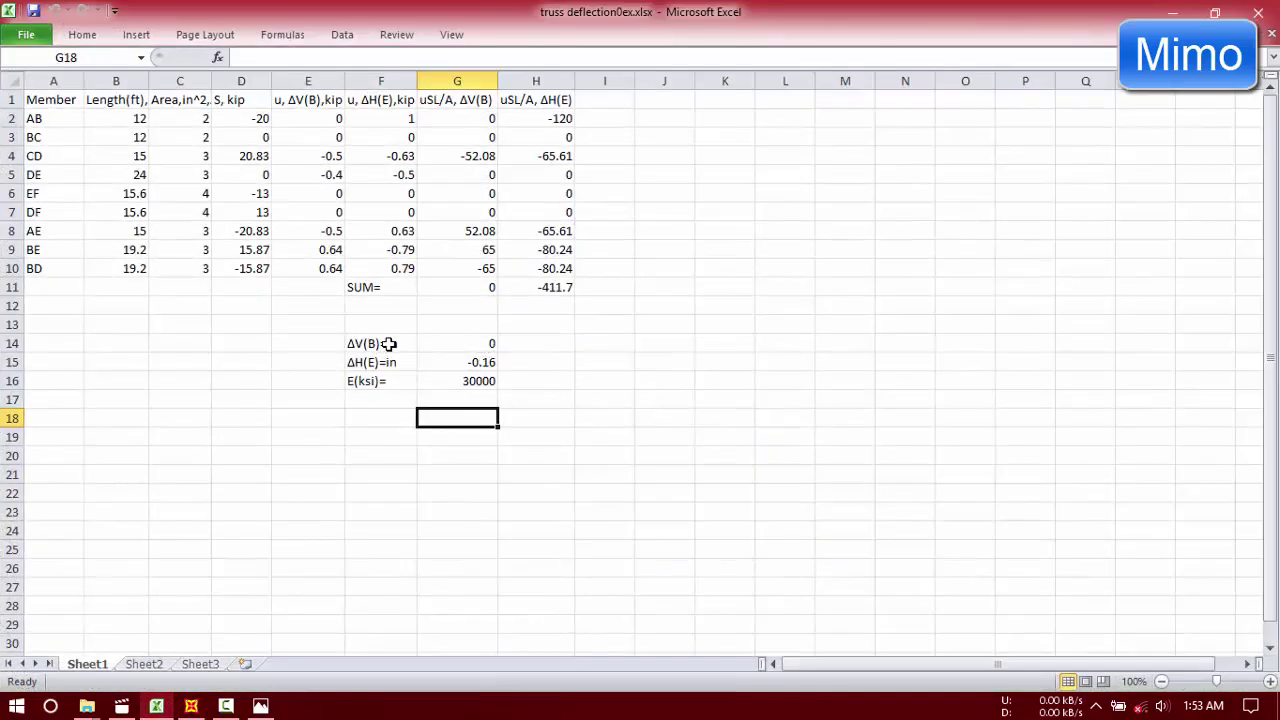
Step: Return to SAP2000's ACASE1 deformed truss after reviewing ΔV(B) and ΔH(E) in Excel
{"action": "left_click", "coordinate": [190, 707]}
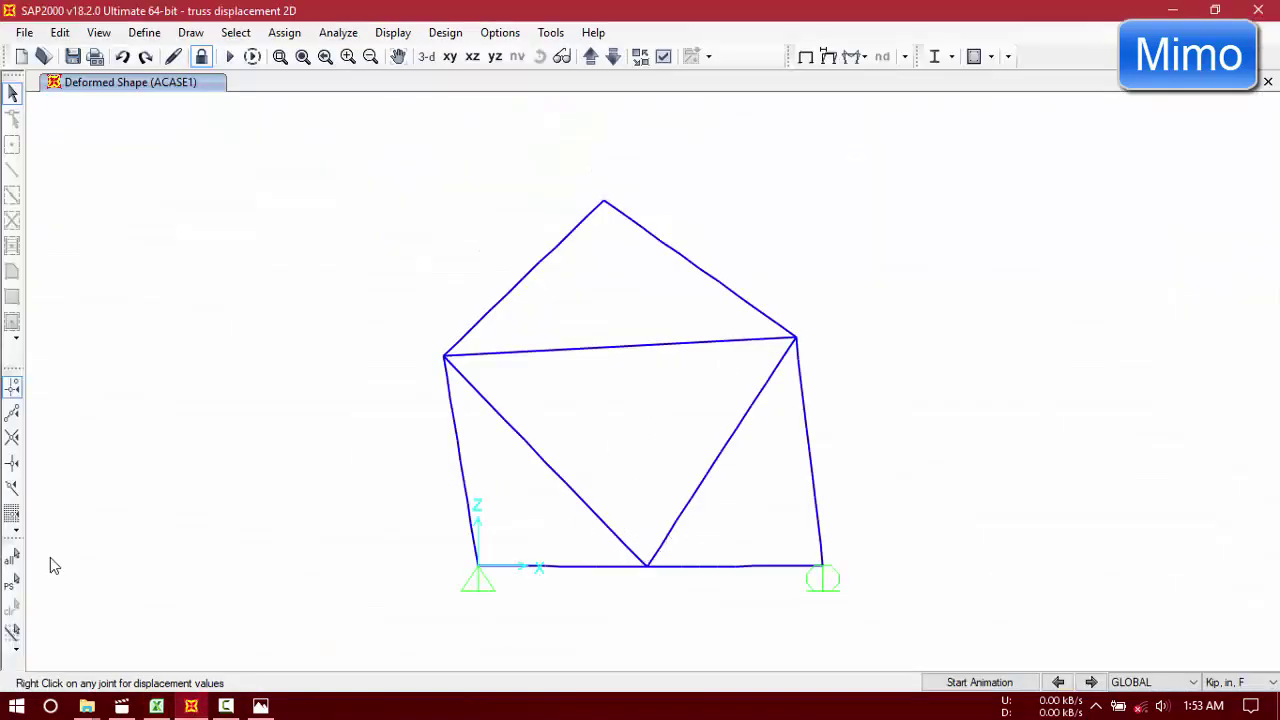
Step: Read the bottom-middle joint 2's displacements and compare them with the truss sketch
{"action": "right_click", "coordinate": [648, 569]}
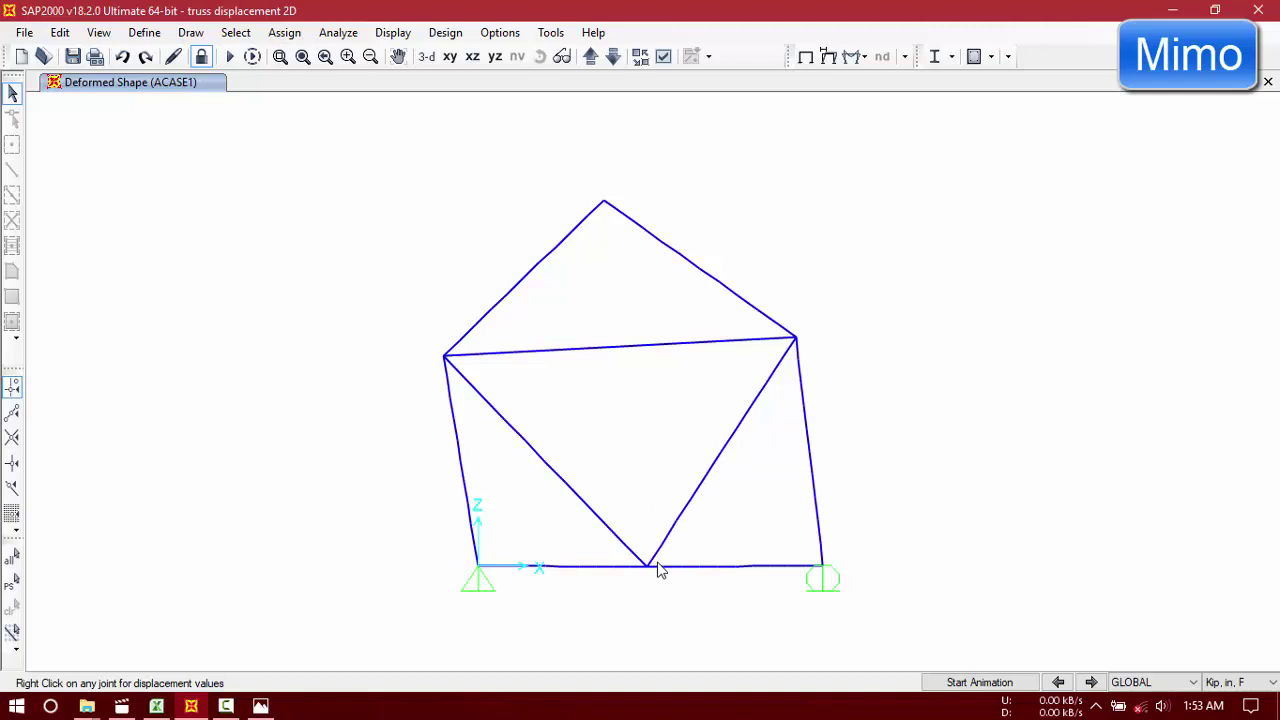
{"action": "mouse_move", "coordinate": [646, 568]}
{"action": "left_click", "coordinate": [260, 706]}
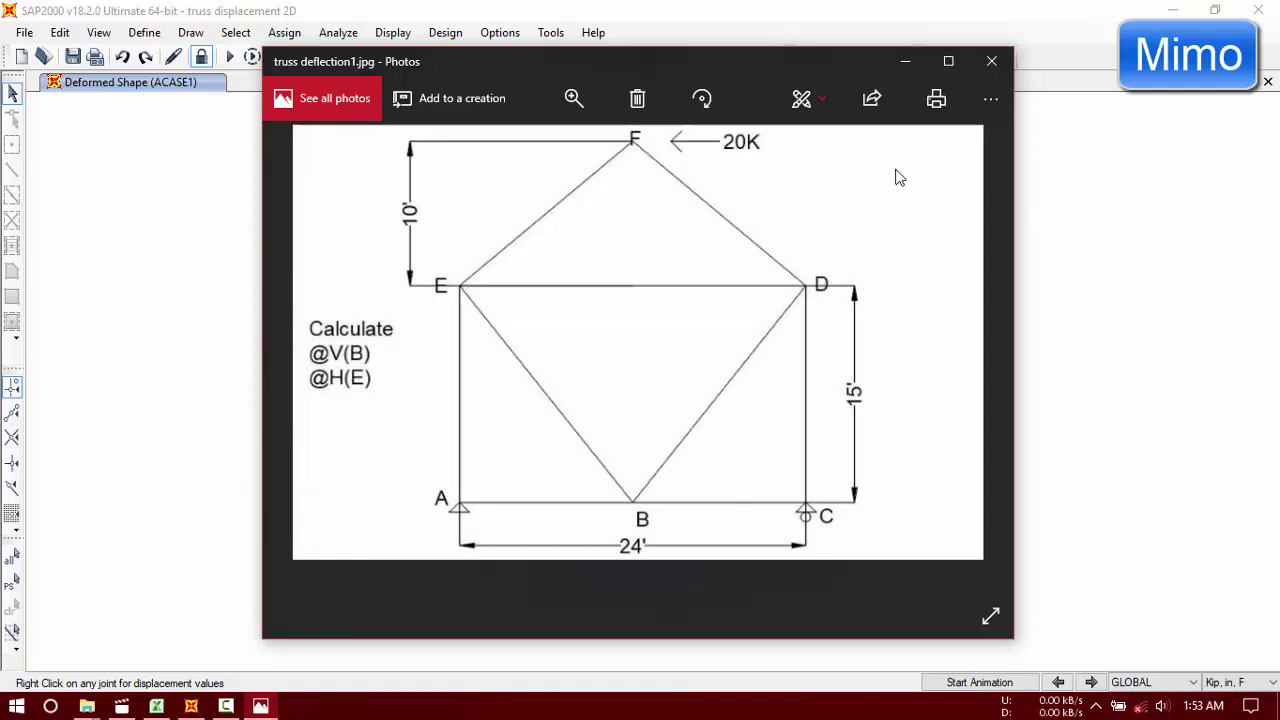
{"action": "left_click", "coordinate": [906, 61]}
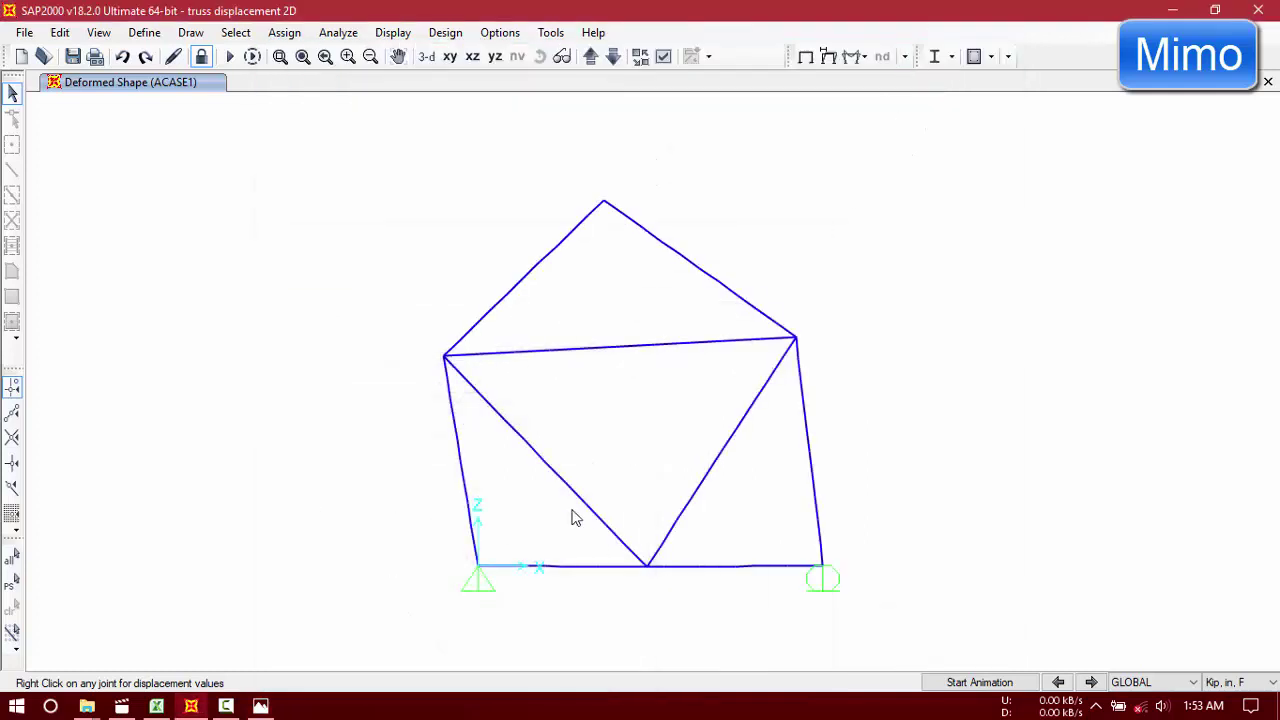
Step: Read the upper-left joint's displacements against the sketch, then bring Excel to the front
{"action": "right_click", "coordinate": [441, 360]}
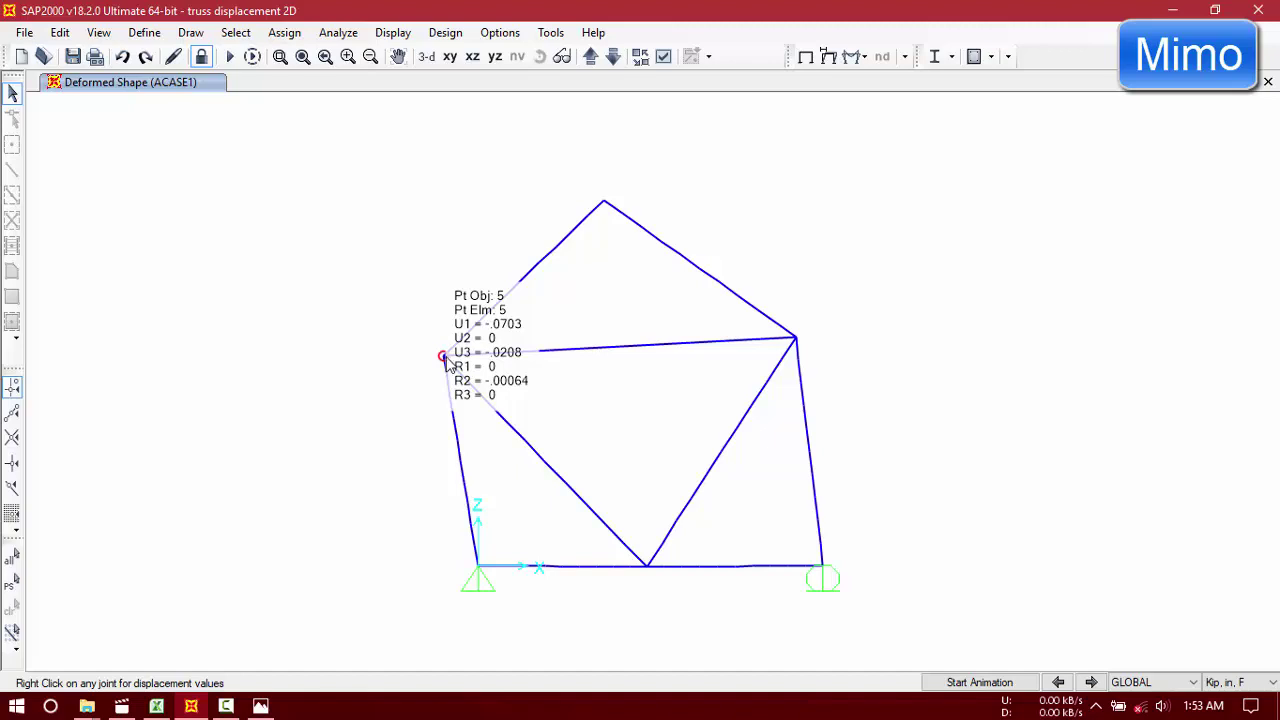
{"action": "mouse_move", "coordinate": [446, 364]}
{"action": "left_click", "coordinate": [260, 706]}
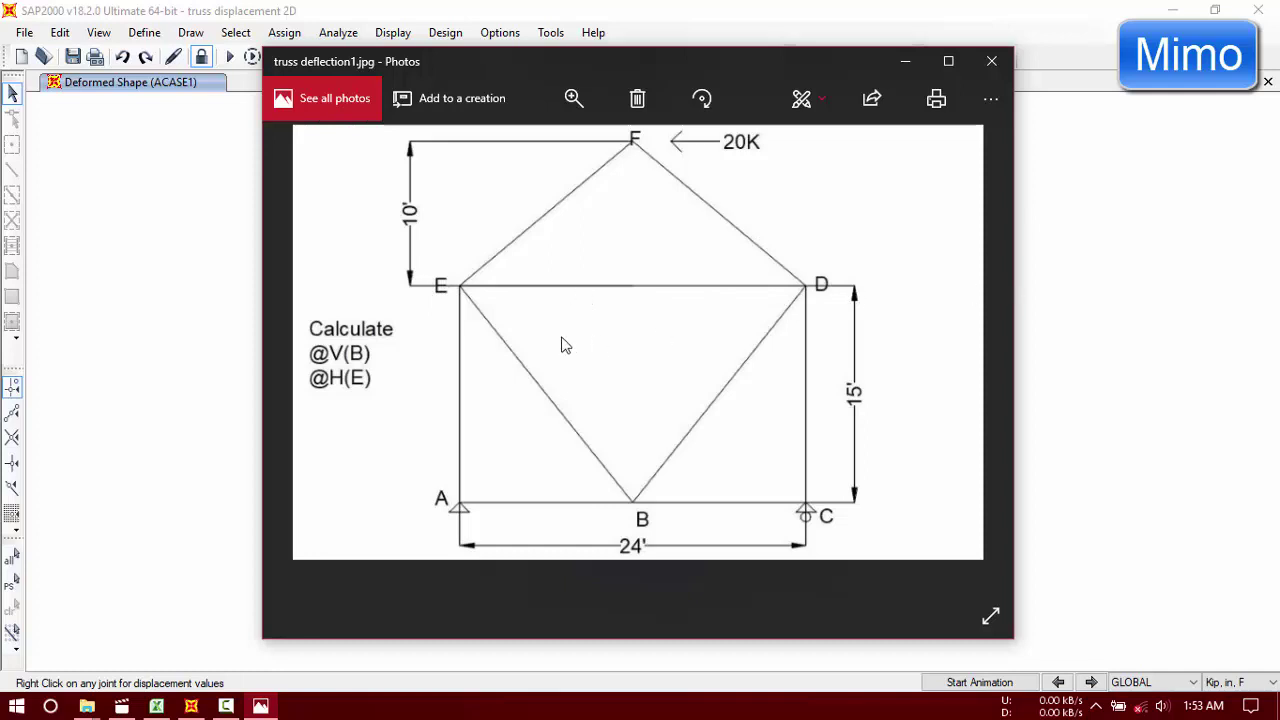
{"action": "left_click", "coordinate": [919, 68]}
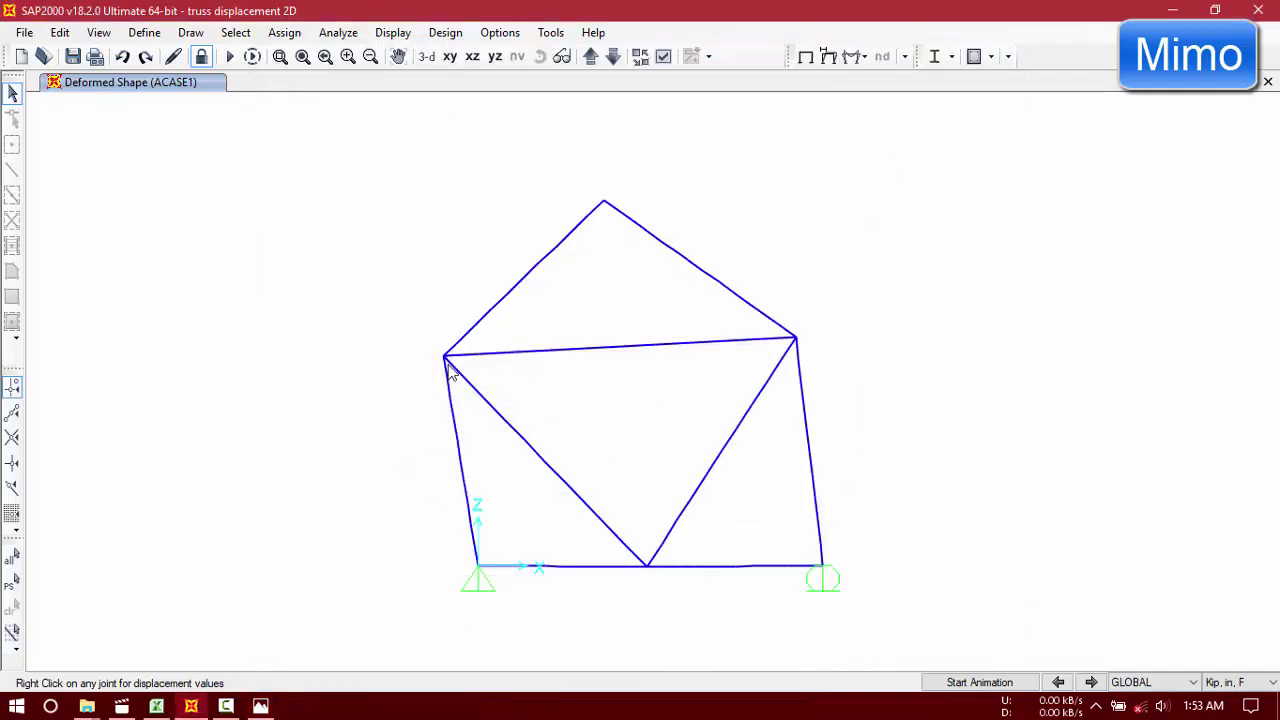
{"action": "mouse_move", "coordinate": [443, 360]}
{"action": "left_click", "coordinate": [163, 706]}
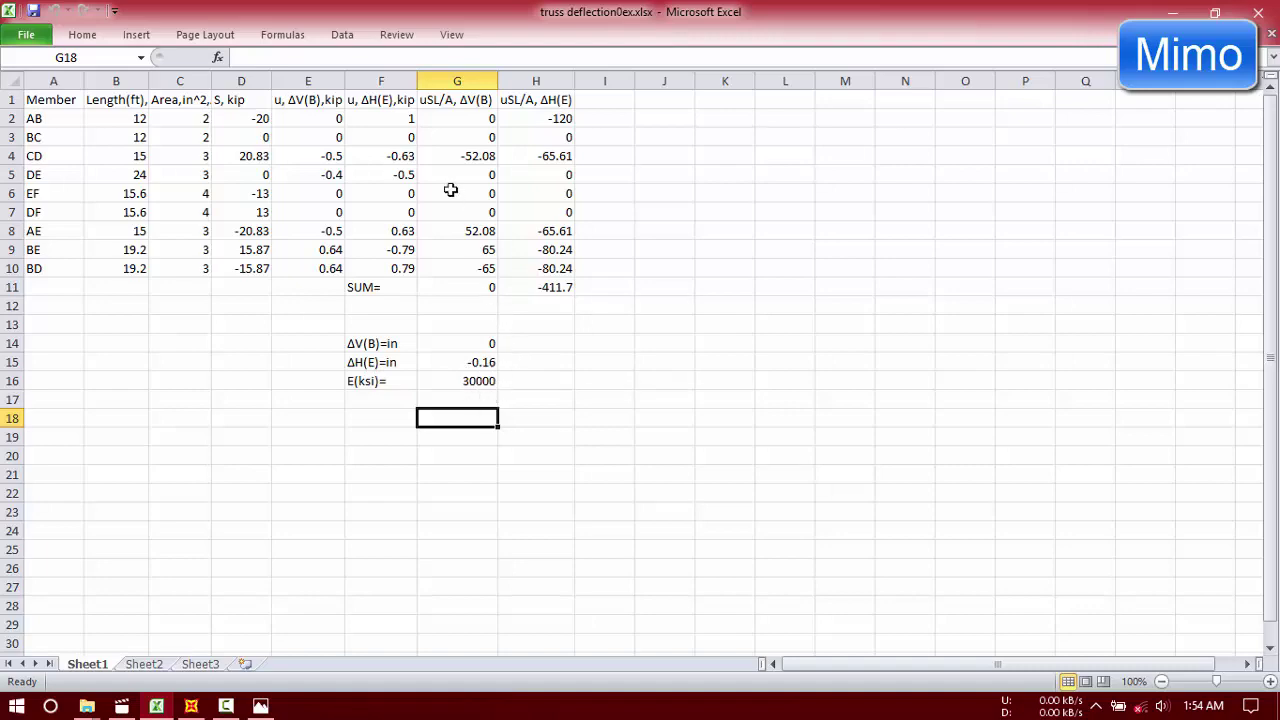
Step: Resize and re-maximize the Excel window, glance at SAP2000, and return to Excel
{"action": "double_click", "coordinate": [183, 17]}
{"action": "left_click_drag", "start_coordinate": [190, 20], "coordinate": [310, 128]}
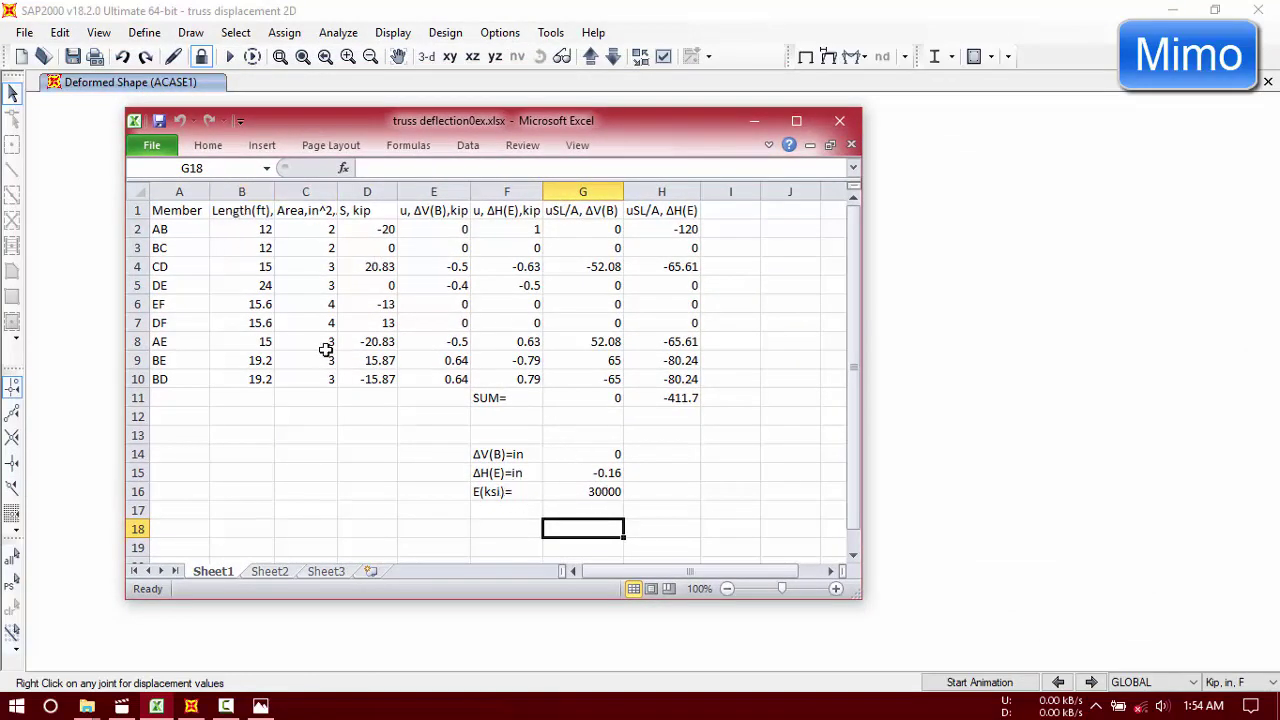
{"action": "left_click", "coordinate": [796, 120]}
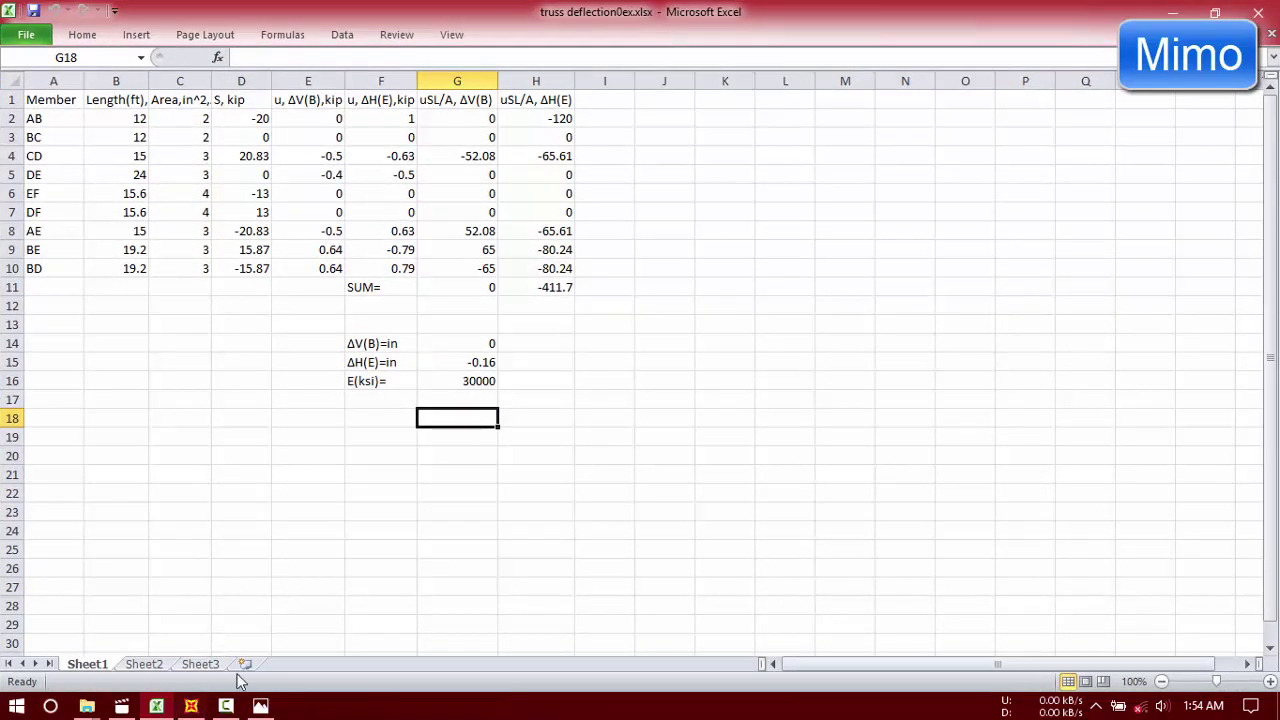
{"action": "left_click", "coordinate": [191, 706]}
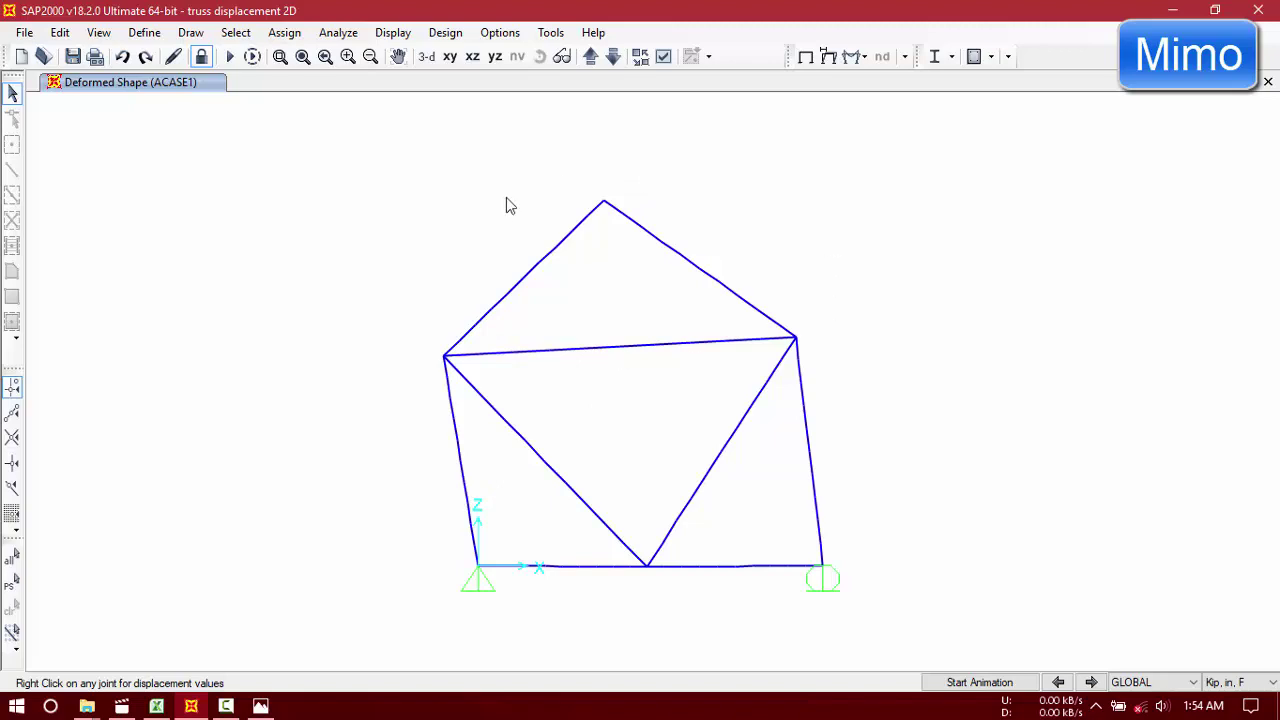
{"action": "left_click", "coordinate": [157, 702]}
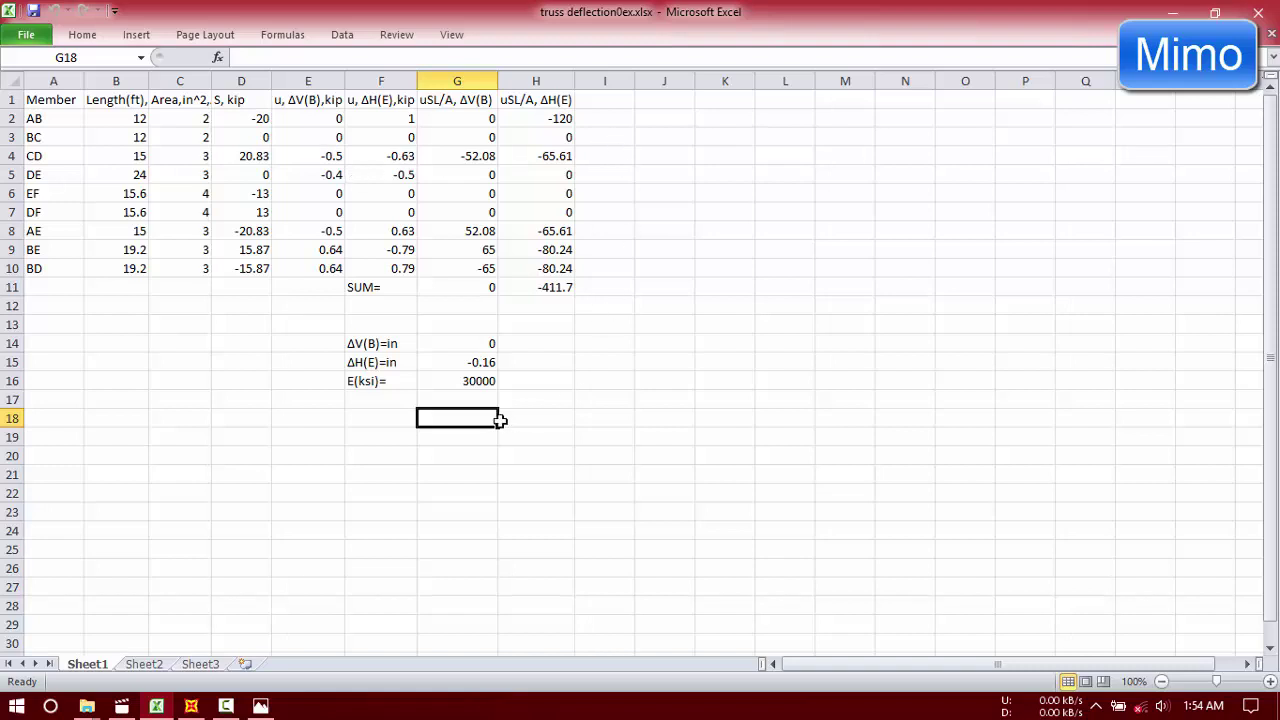
Step: Set E to 20000 ksi in G16 and fill area 5.5 from C2 down to C10
{"action": "left_click", "coordinate": [482, 383]}
{"action": "type", "text": "2"}
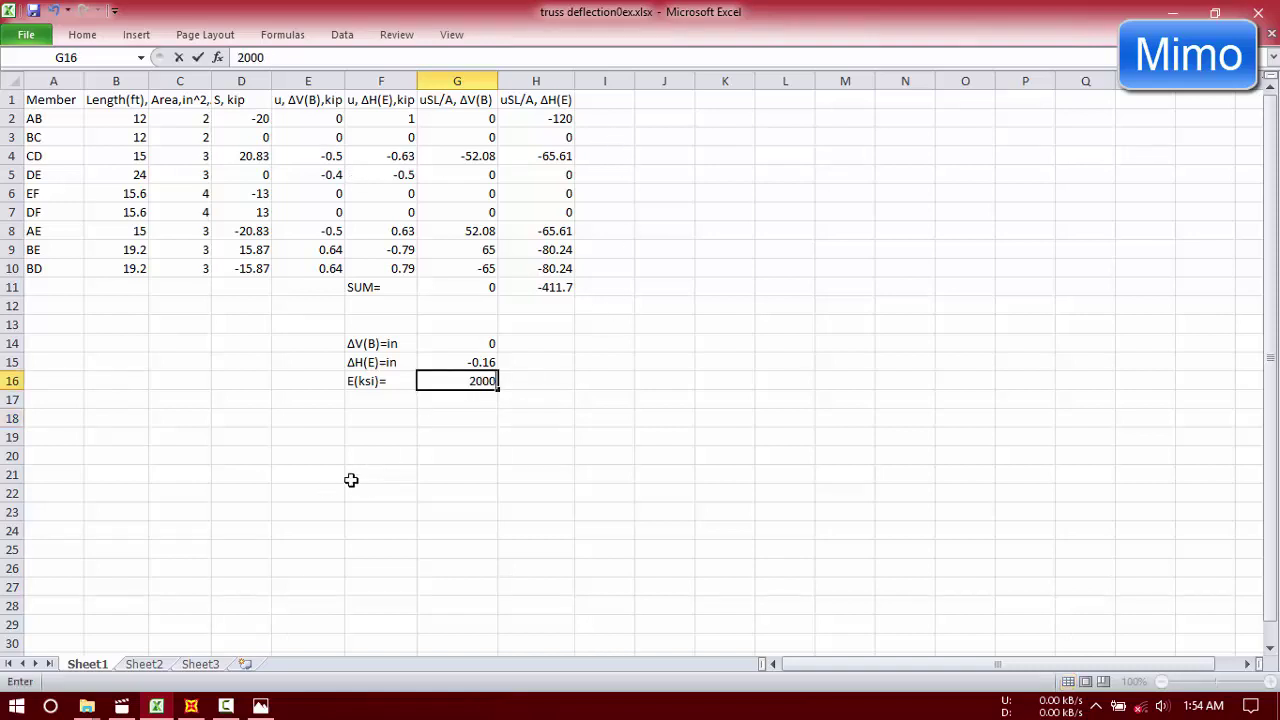
{"action": "type", "text": "0000"}
{"action": "key", "text": "Return"}
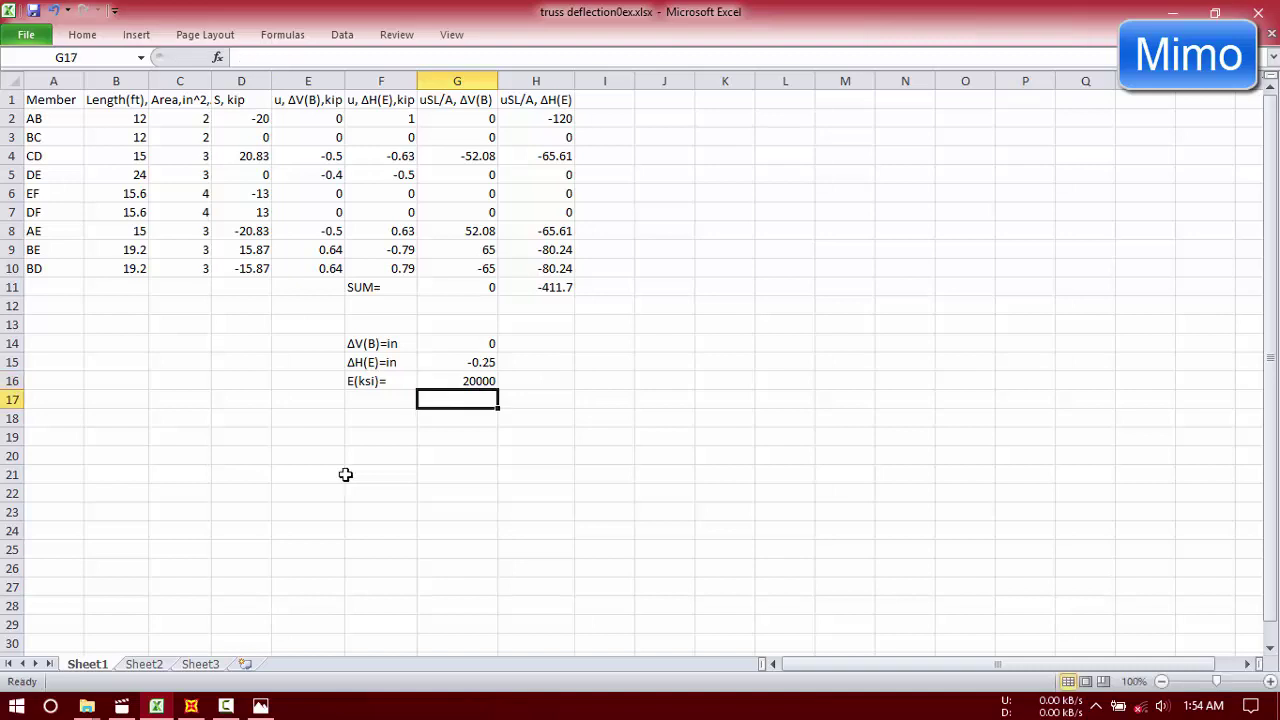
{"action": "left_click", "coordinate": [200, 118]}
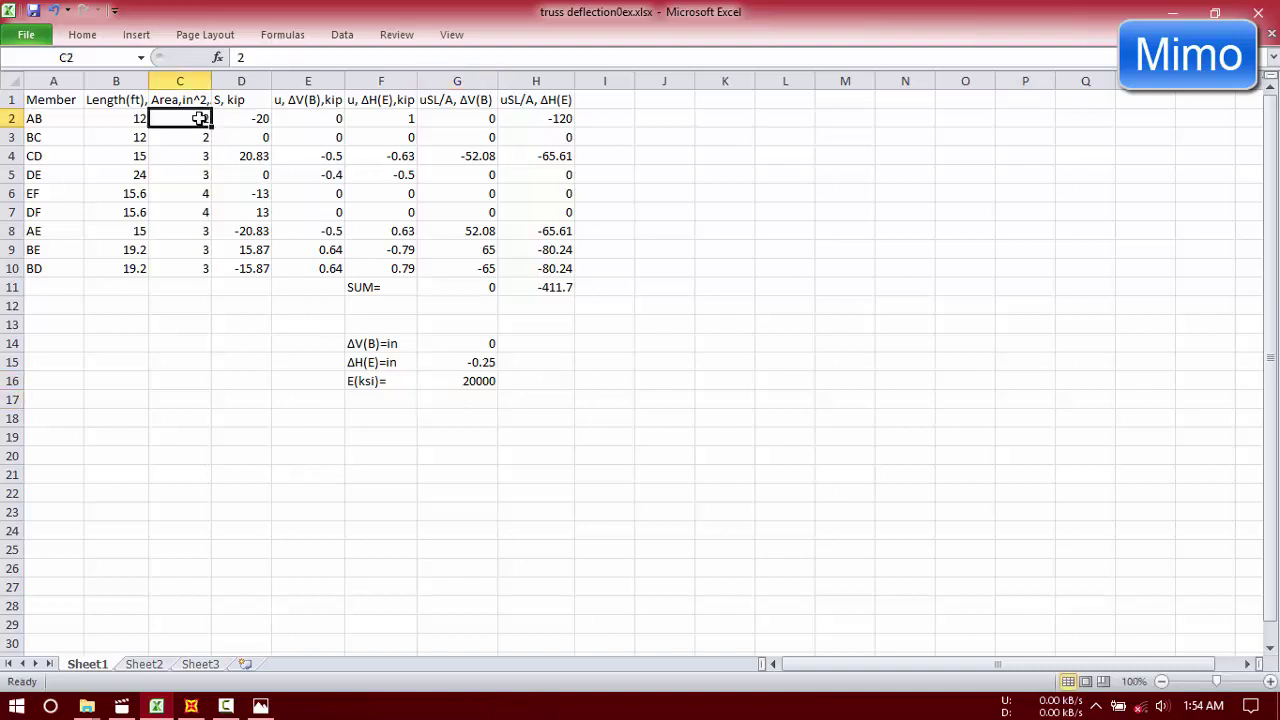
{"action": "type", "text": "5."}
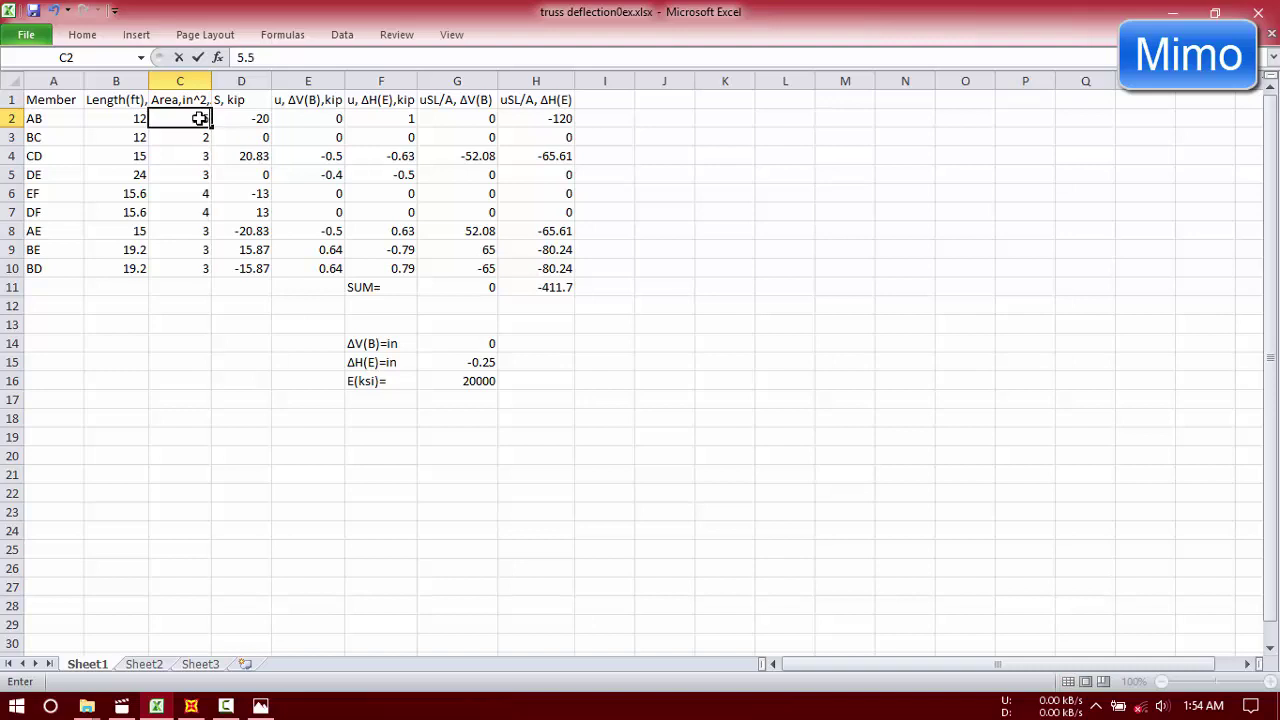
{"action": "type", "text": "5"}
{"action": "key", "text": "Return"}
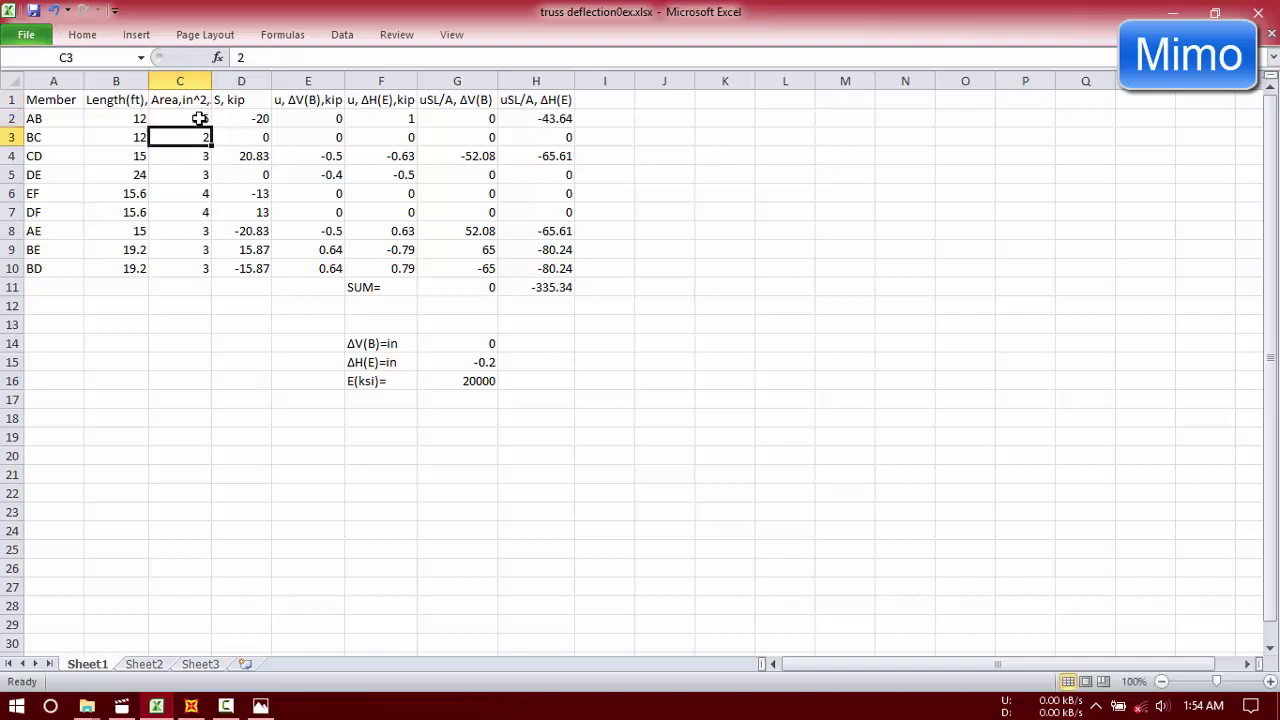
{"action": "left_click", "coordinate": [200, 118]}
{"action": "left_click_drag", "start_coordinate": [211, 127], "coordinate": [202, 272]}
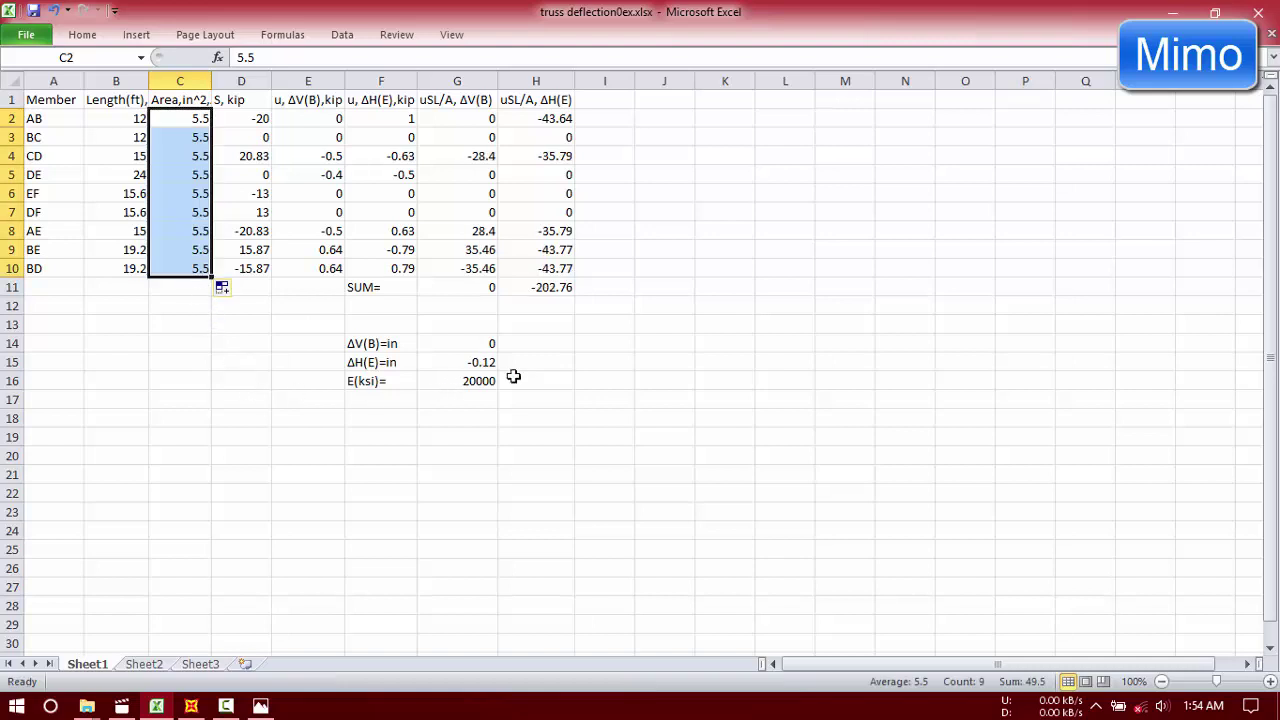
{"action": "left_click", "coordinate": [192, 121]}
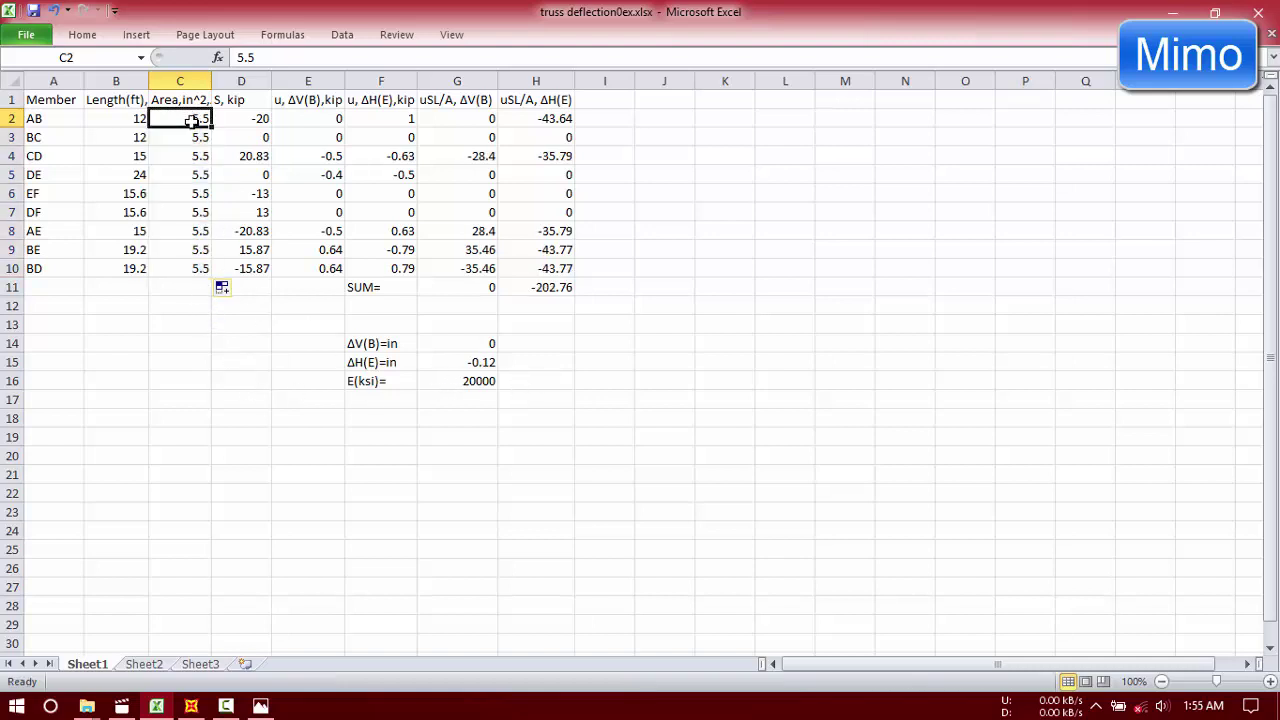
Step: Check the updated ΔH(E) = -0.12 in formula in G15, then return to SAP2000
{"action": "left_click", "coordinate": [490, 363]}
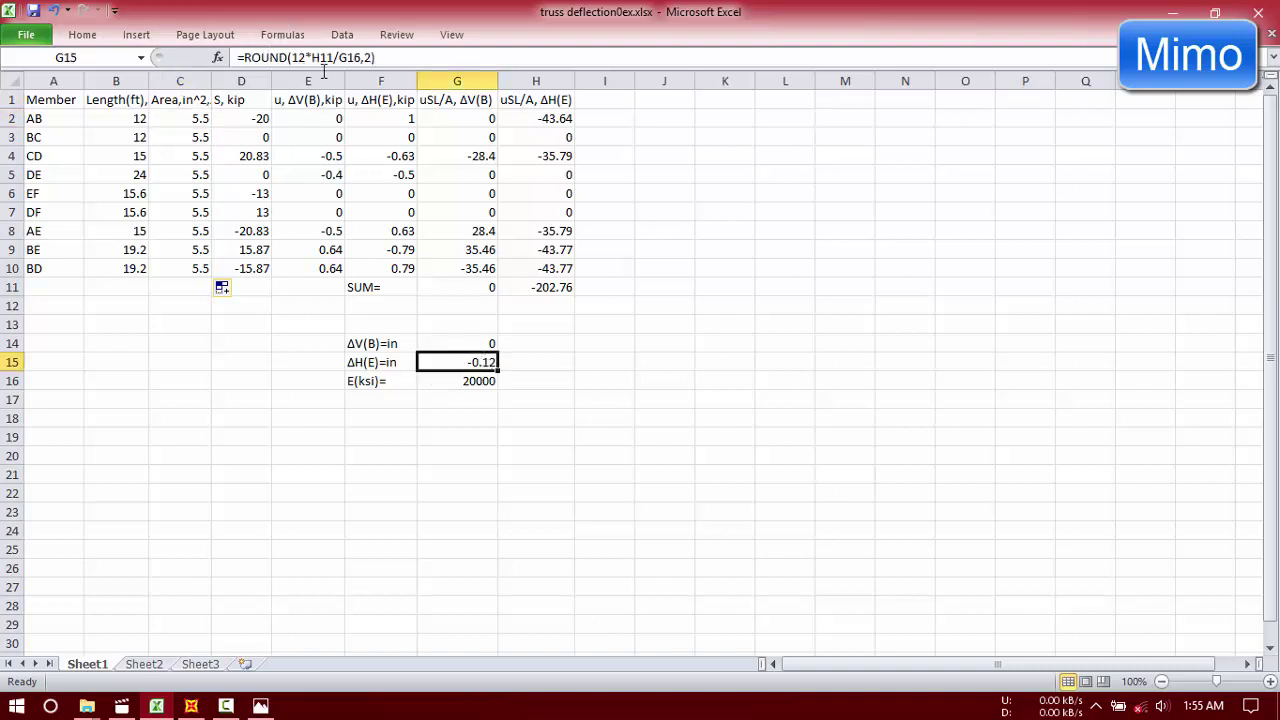
{"action": "left_click", "coordinate": [447, 383]}
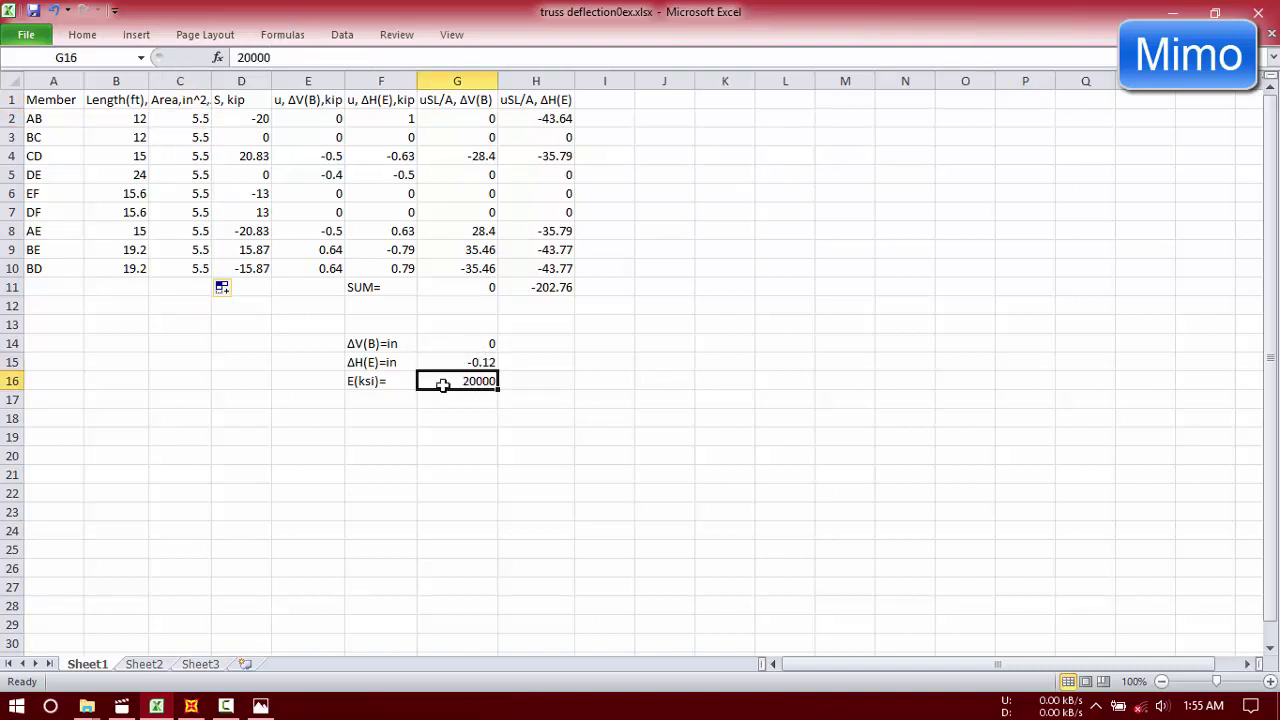
{"action": "left_click", "coordinate": [374, 384]}
{"action": "left_click", "coordinate": [386, 363]}
{"action": "left_click", "coordinate": [466, 363]}
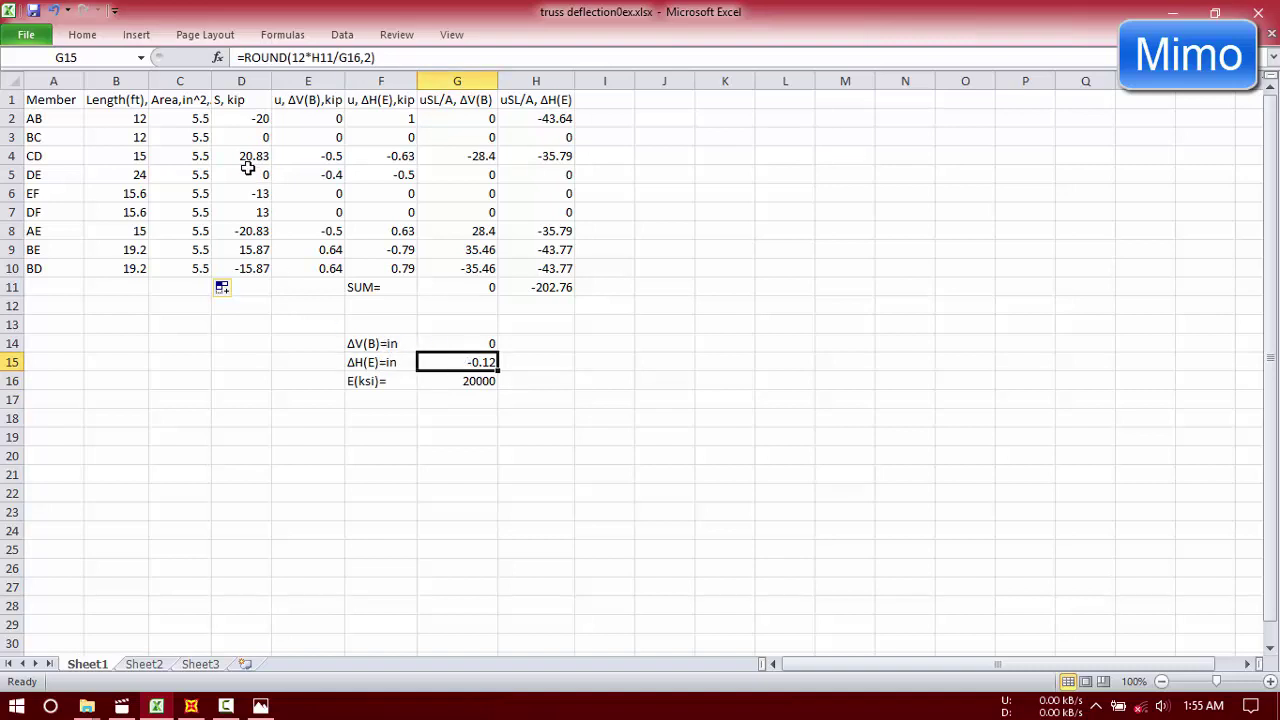
{"action": "left_click", "coordinate": [204, 118]}
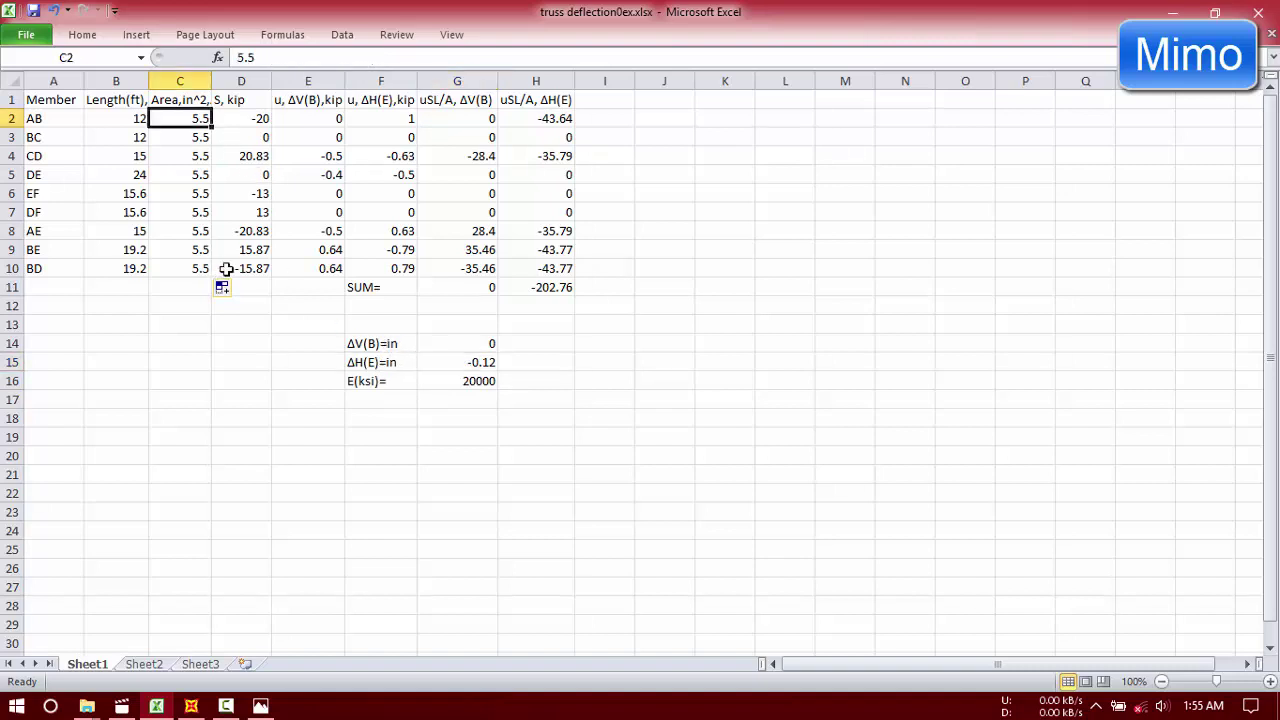
{"action": "left_click", "coordinate": [191, 706]}
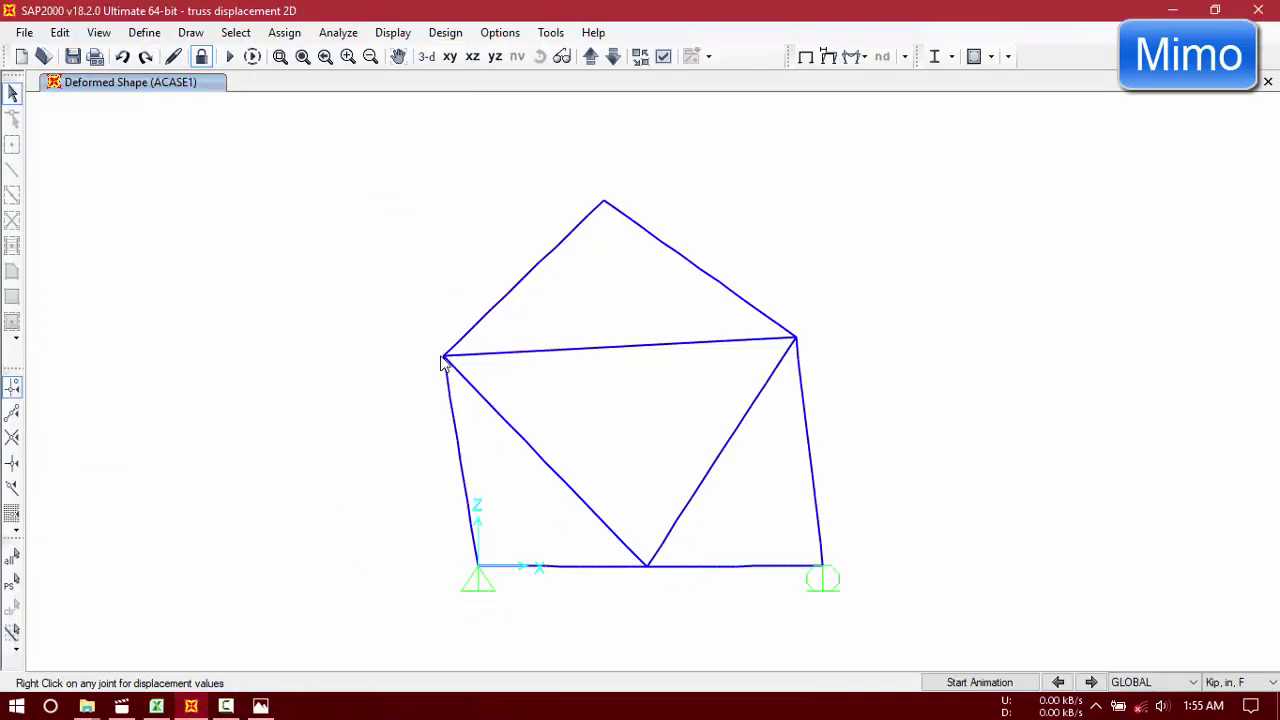
Step: Float the Excel hand calculation beside the truss model, then open SAP2000's Show Forces/Stresses list
{"action": "mouse_move", "coordinate": [442, 361]}
{"action": "left_click", "coordinate": [156, 706]}
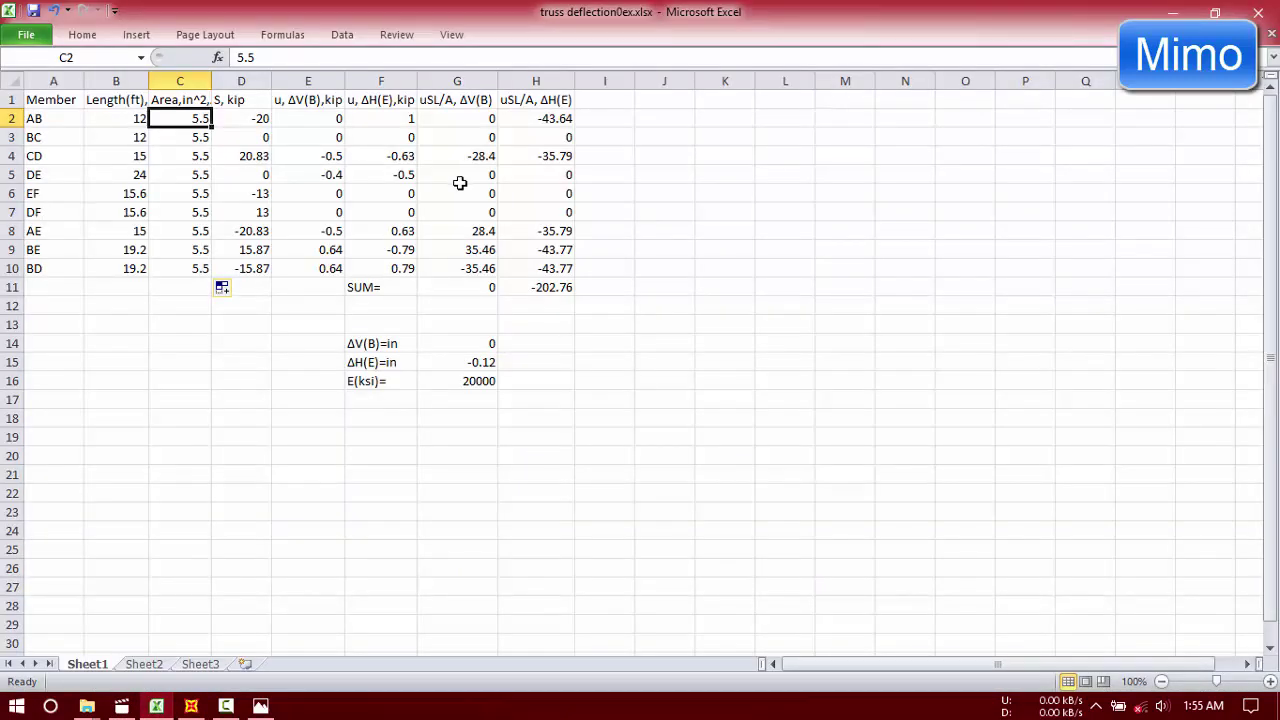
{"action": "left_click", "coordinate": [1215, 12]}
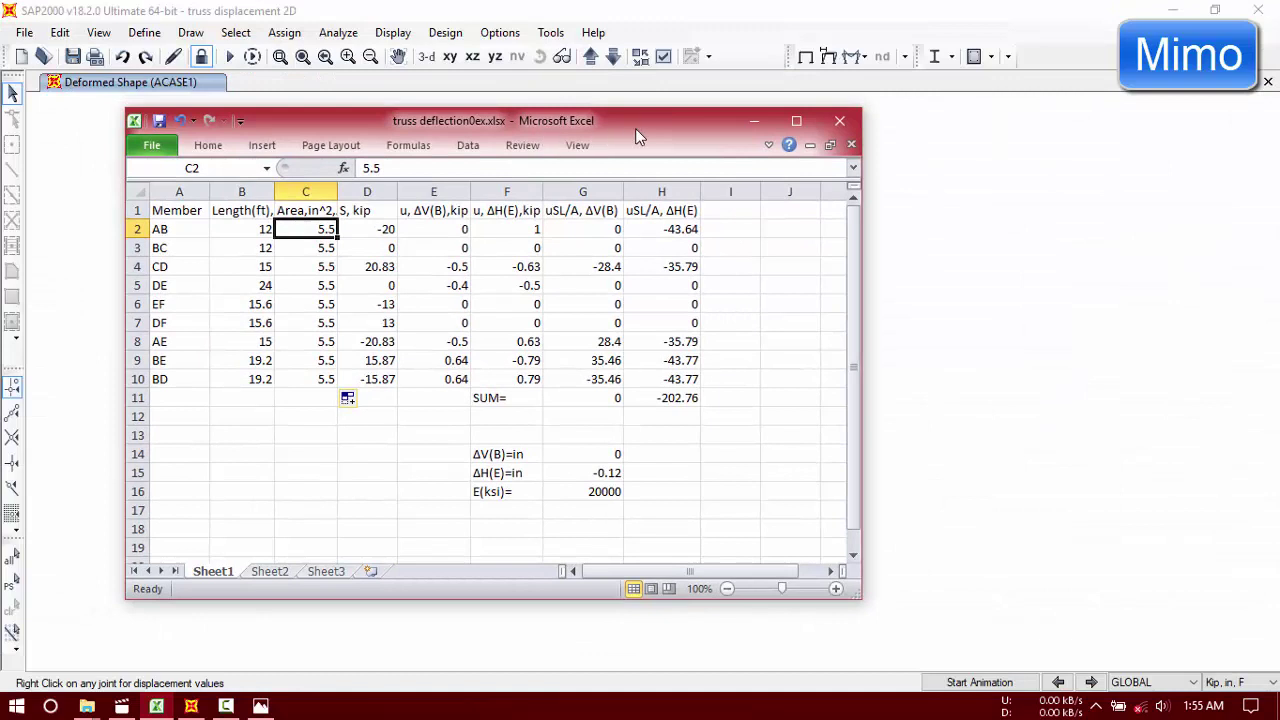
{"action": "left_click_drag", "start_coordinate": [640, 135], "coordinate": [794, 138]}
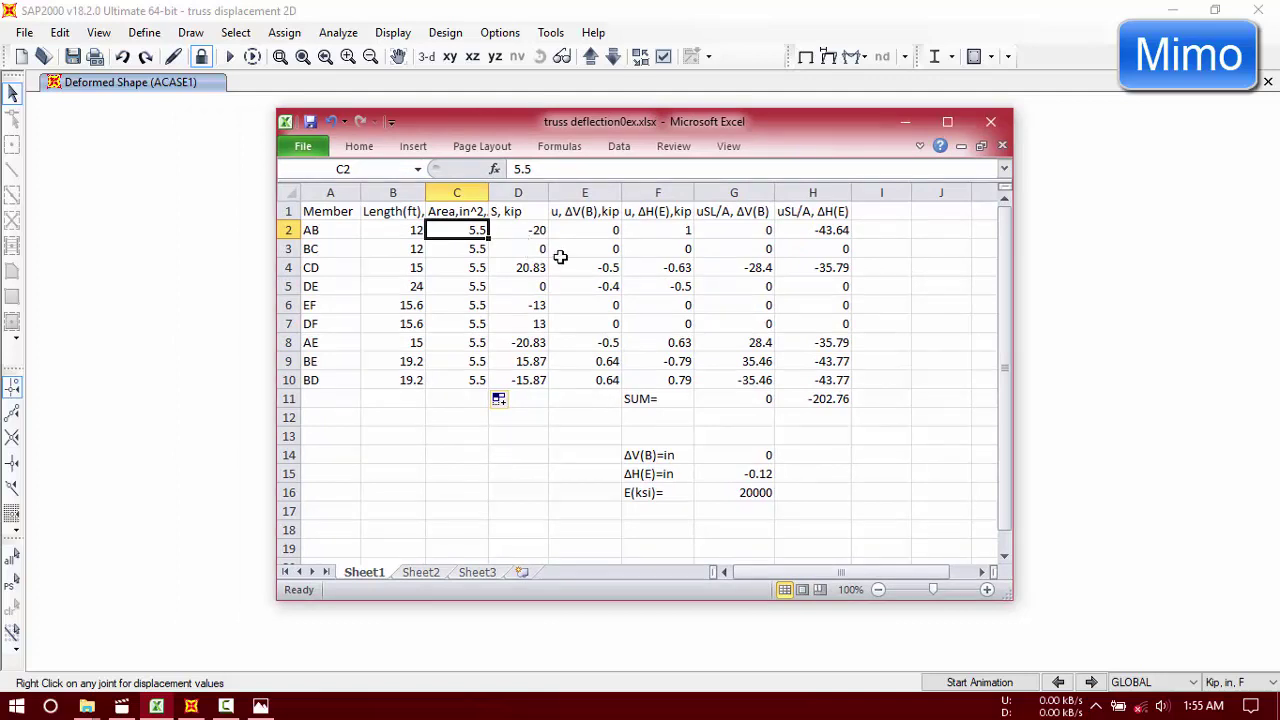
{"action": "left_click_drag", "start_coordinate": [498, 134], "coordinate": [538, 133]}
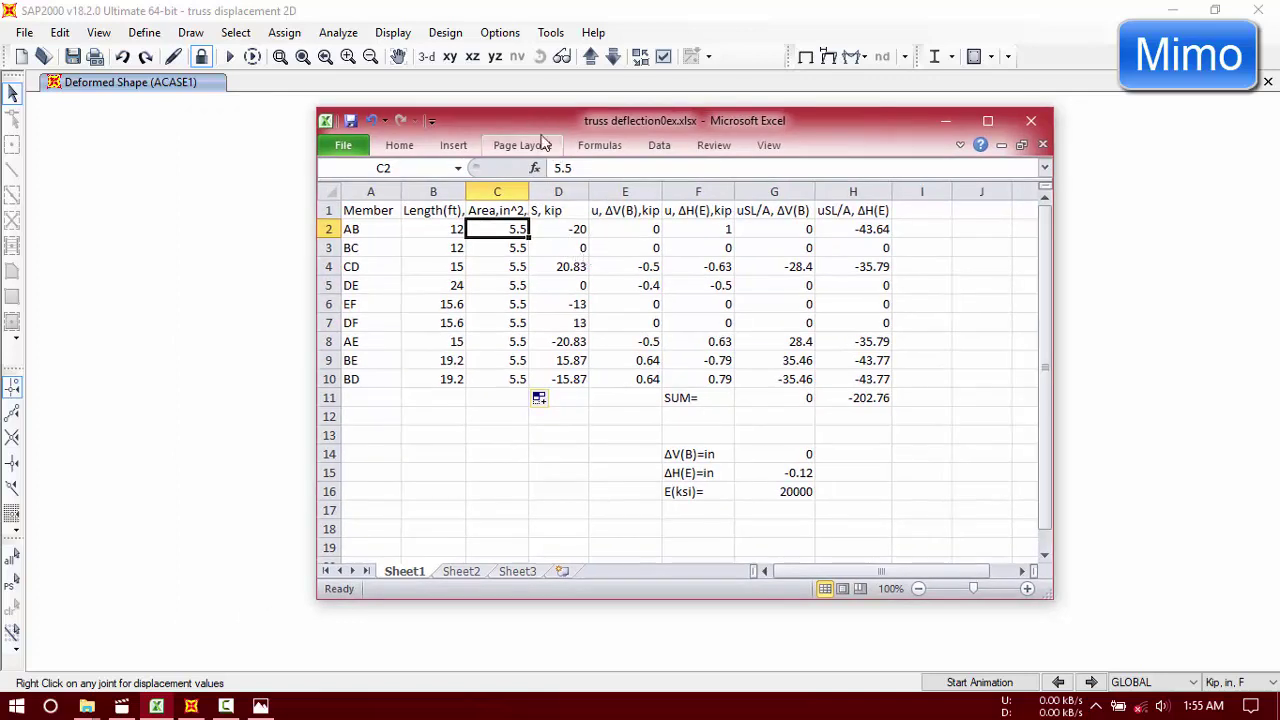
{"action": "mouse_move", "coordinate": [538, 116]}
{"action": "left_mouse_down"}
{"action": "mouse_move", "coordinate": [558, 110]}
{"action": "mouse_move", "coordinate": [63, 87]}
{"action": "left_mouse_up"}
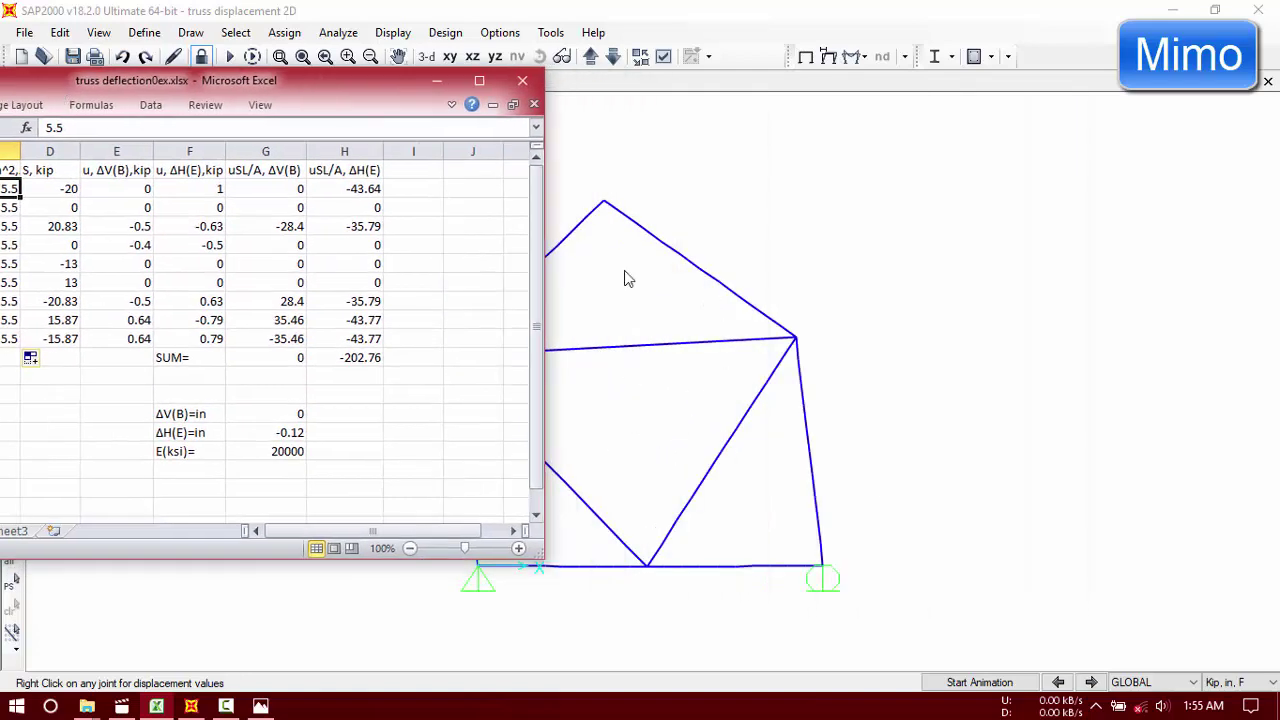
{"action": "left_click", "coordinate": [632, 8]}
{"action": "left_click", "coordinate": [865, 57]}
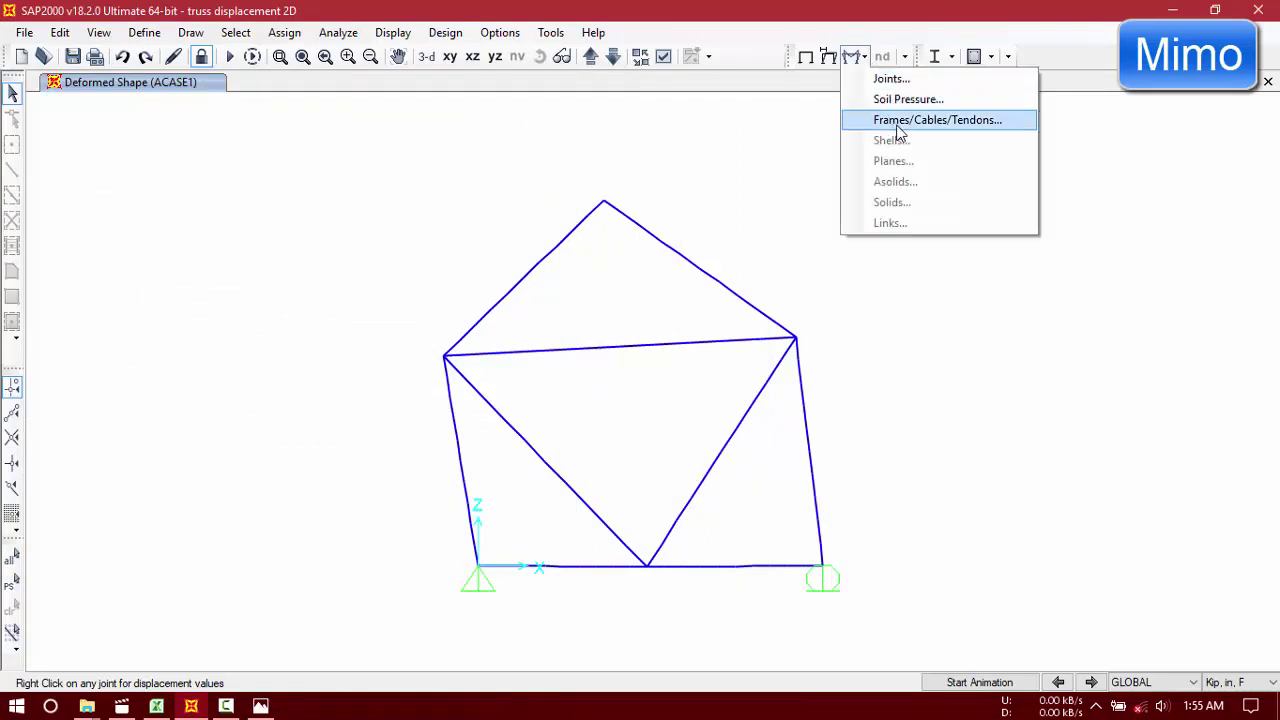
Step: Draw the ACASE1 axial force diagram for frames with member force values shown
{"action": "left_click", "coordinate": [899, 121]}
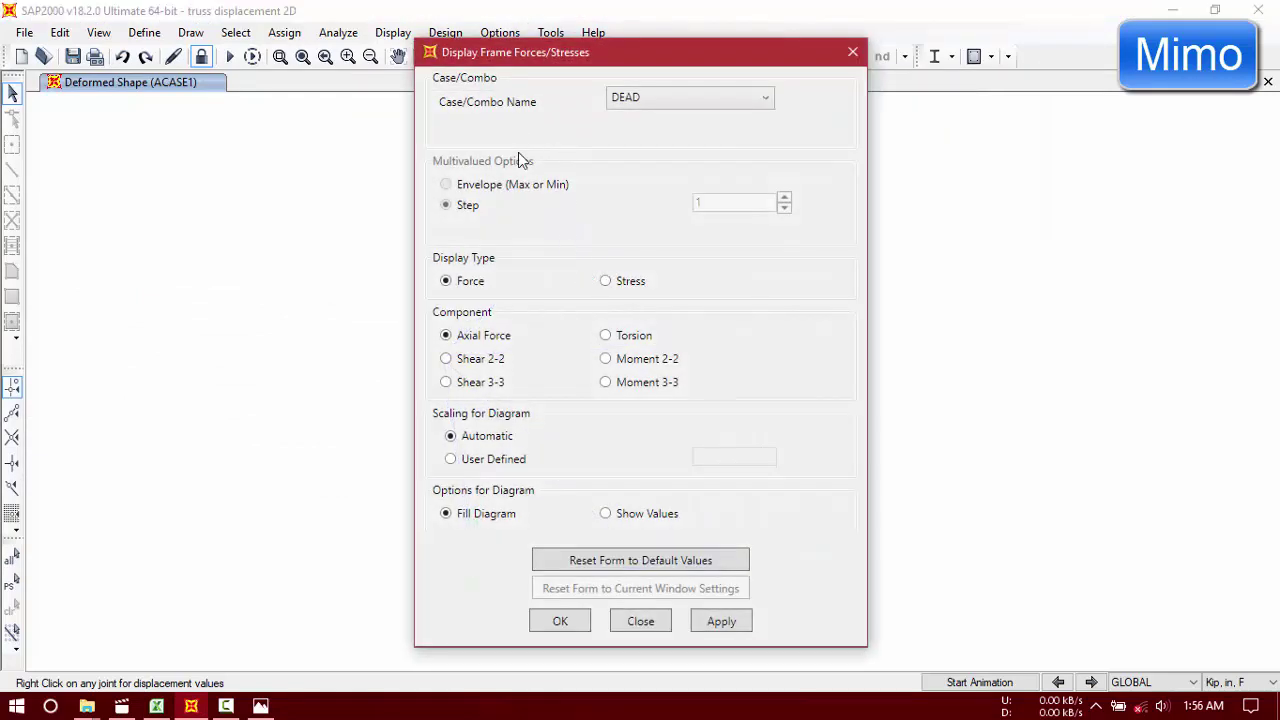
{"action": "left_click", "coordinate": [675, 140]}
{"action": "left_click", "coordinate": [630, 514]}
{"action": "left_click", "coordinate": [560, 620]}
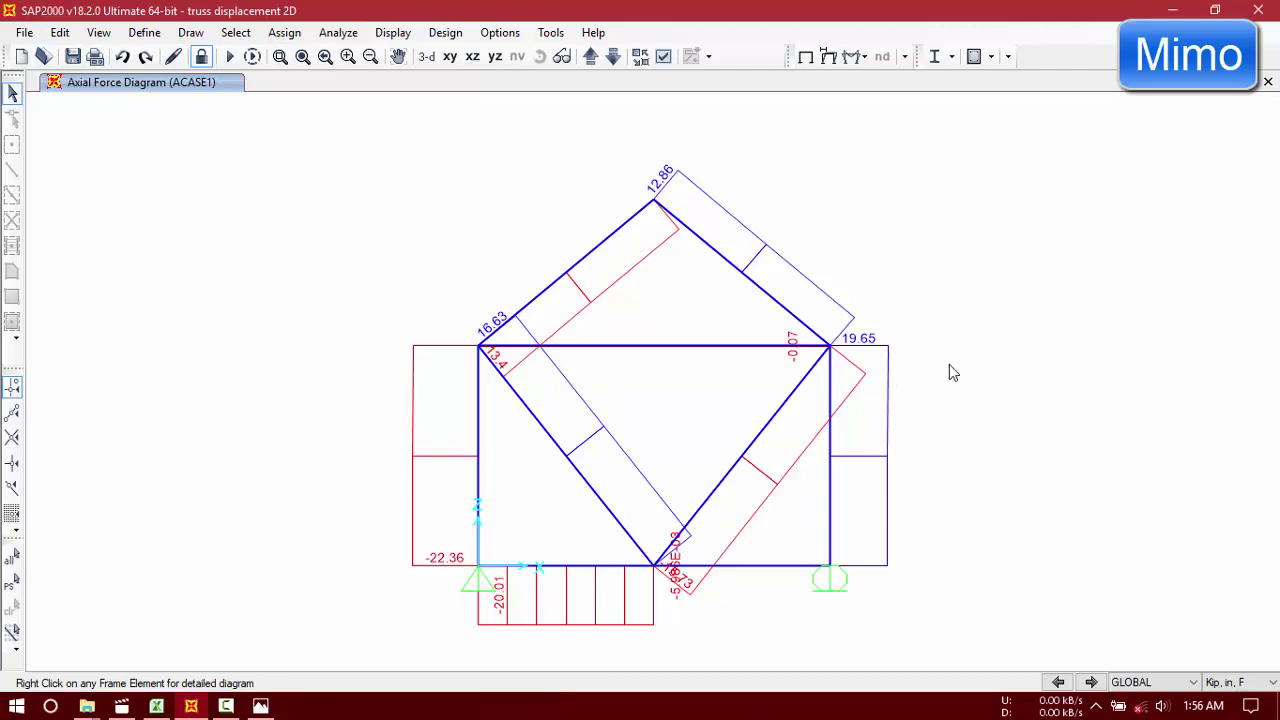
Step: Bring up Task View to see all open windows
{"action": "mouse_move", "coordinate": [603, 248]}
{"action": "mouse_move", "coordinate": [158, 706]}
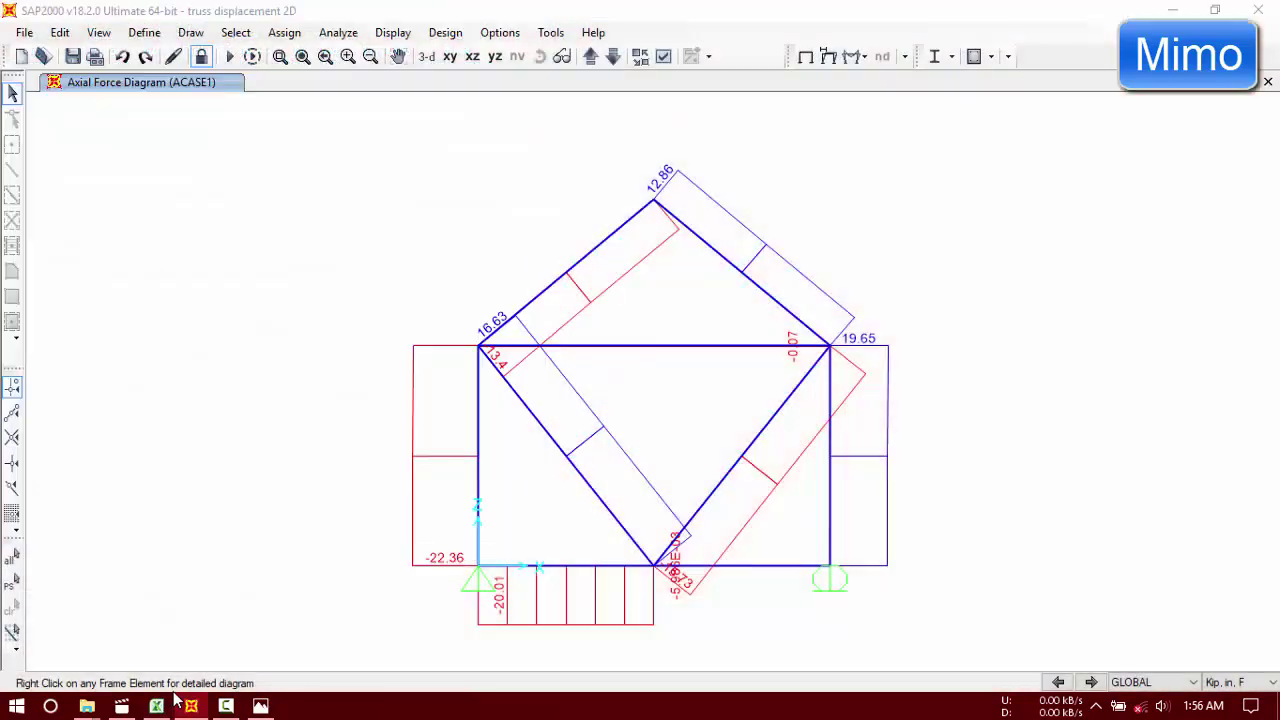
{"action": "key", "text": "super+Tab"}
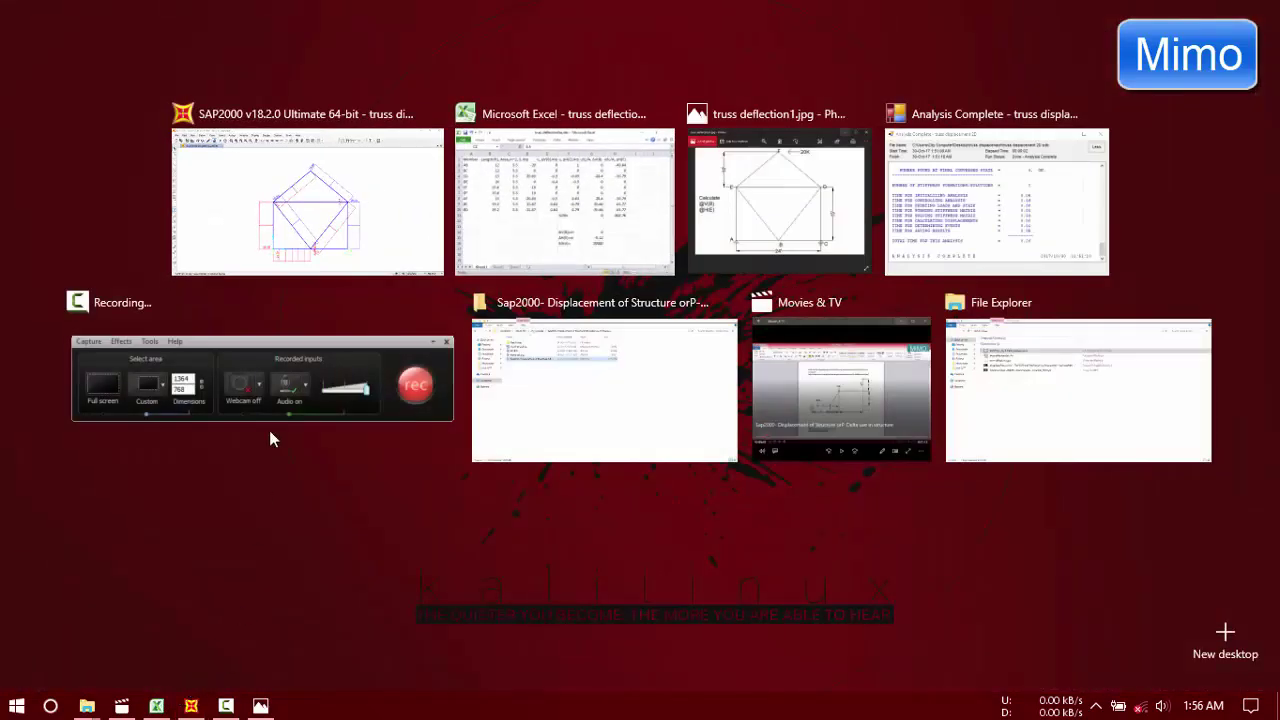
Step: Place the Excel member-force sheet (20.83, 15.87, -20 kip) beside the axial force diagram
{"action": "left_click", "coordinate": [504, 208]}
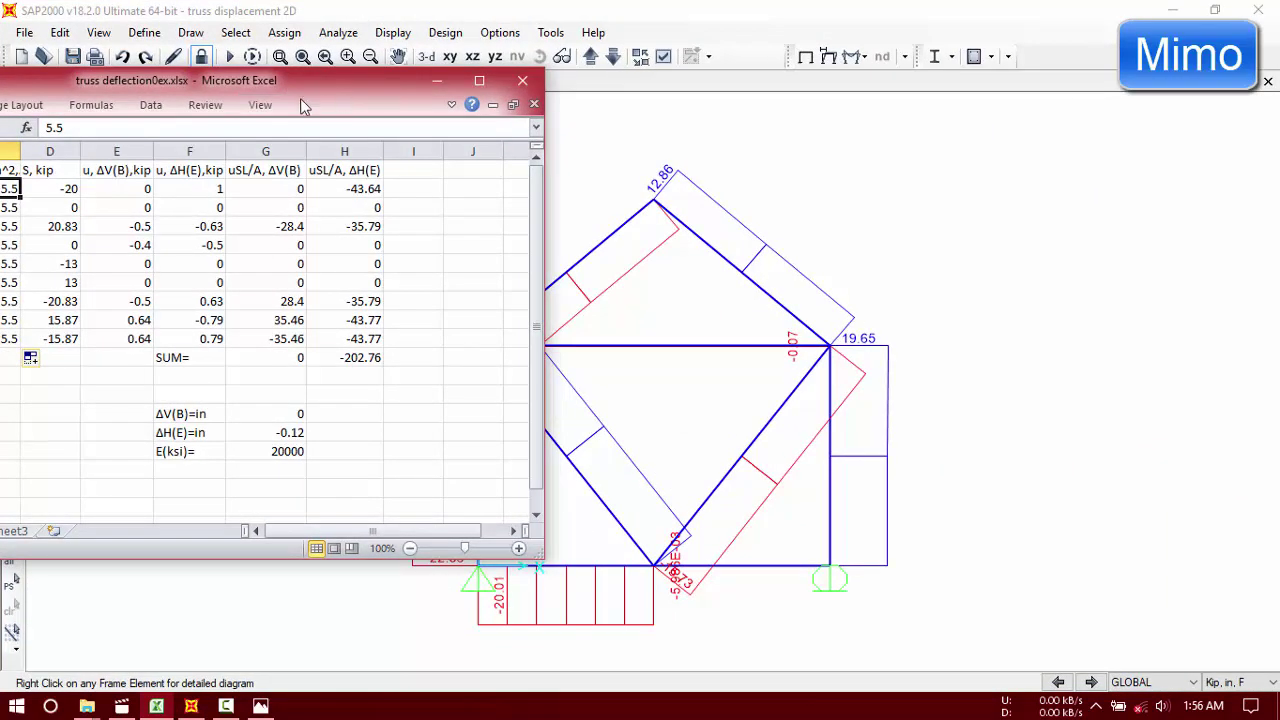
{"action": "left_click_drag", "start_coordinate": [305, 105], "coordinate": [350, 98]}
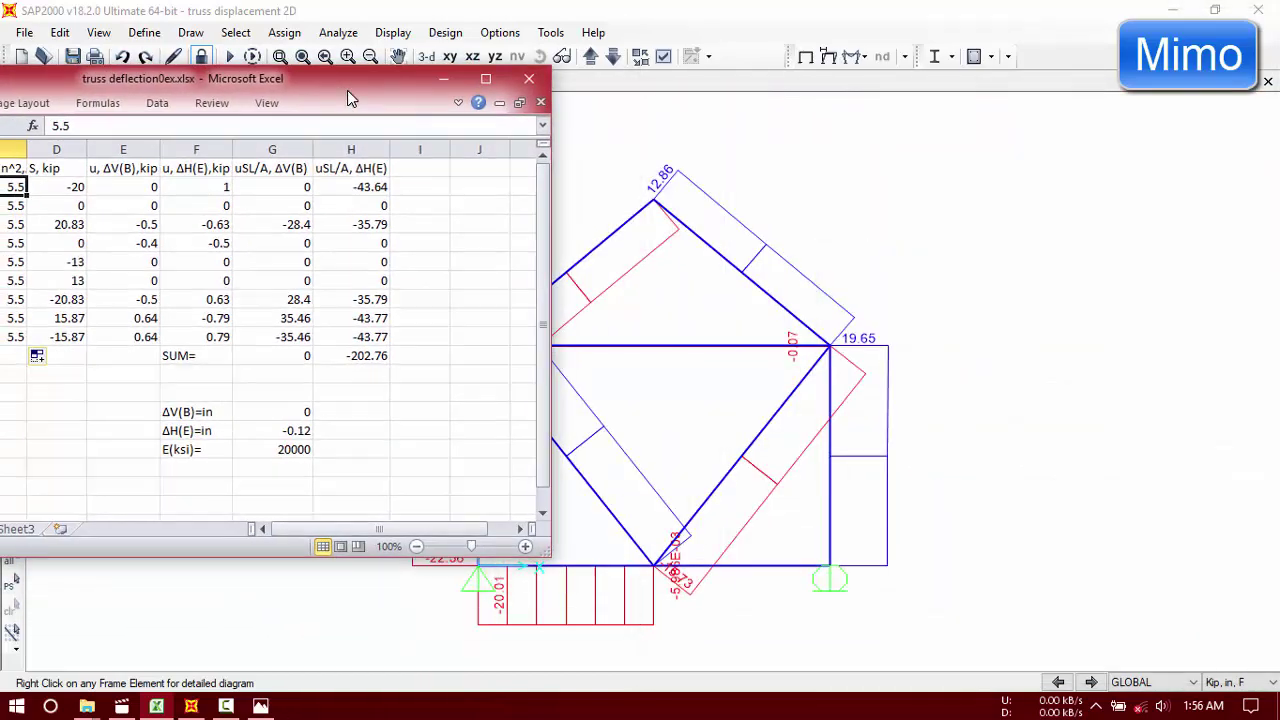
{"action": "left_click_drag", "start_coordinate": [271, 88], "coordinate": [909, 96]}
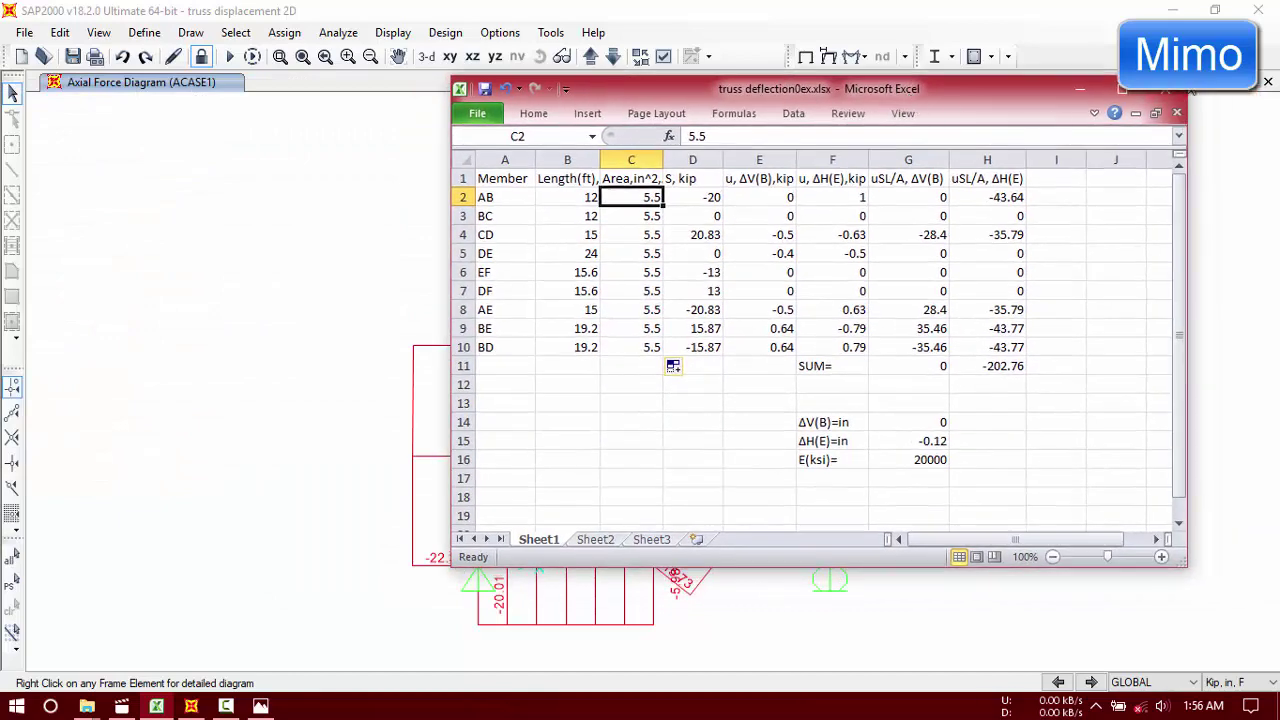
{"action": "left_click_drag", "start_coordinate": [1186, 81], "coordinate": [1031, 157]}
{"action": "mouse_move", "coordinate": [863, 163]}
{"action": "left_mouse_down"}
{"action": "mouse_move", "coordinate": [1079, 114]}
{"action": "mouse_move", "coordinate": [1119, 61]}
{"action": "left_mouse_up"}
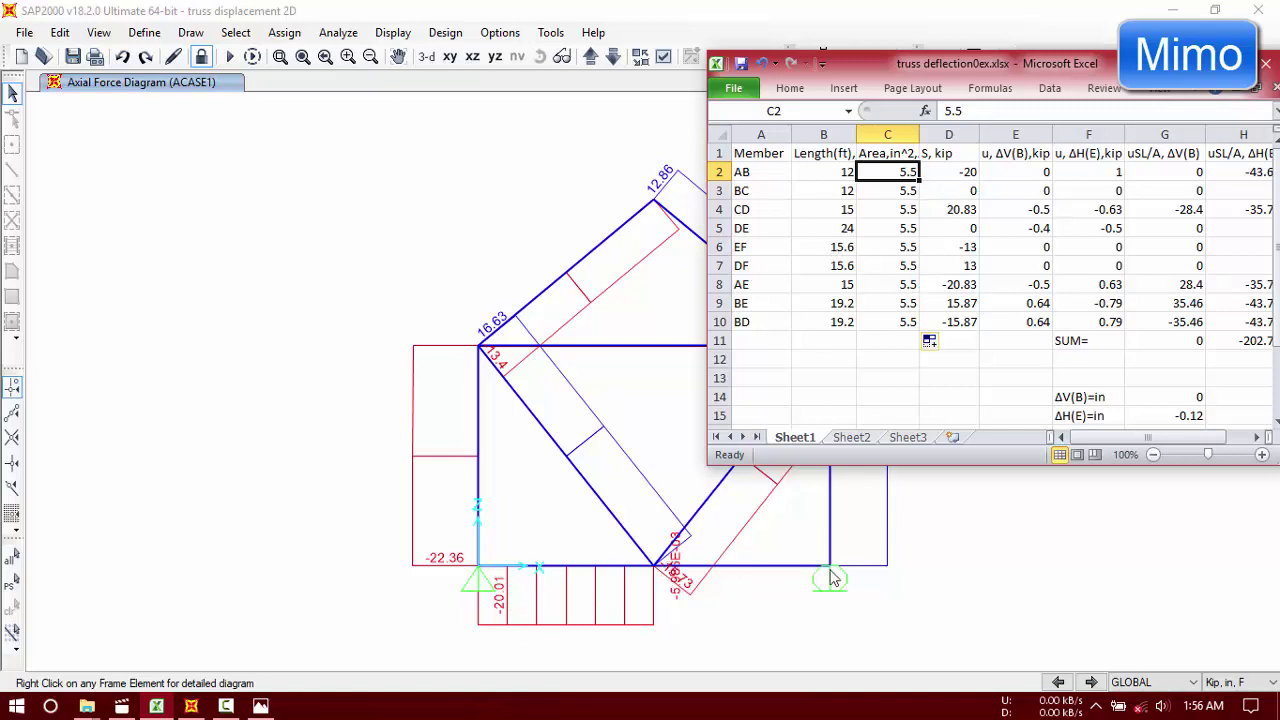
Step: Glance at the truss sketch, then reposition and minimize the Excel workbook
{"action": "left_click", "coordinate": [260, 706]}
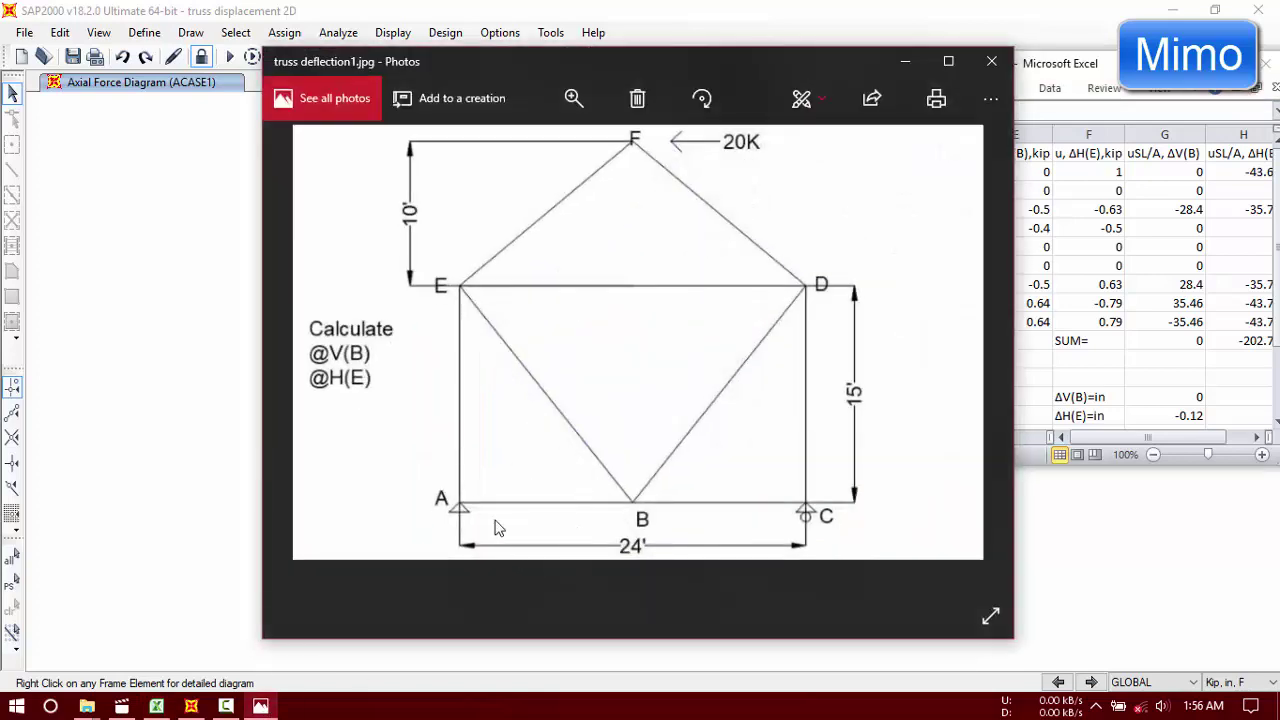
{"action": "left_click", "coordinate": [905, 61]}
{"action": "left_click_drag", "start_coordinate": [1100, 65], "coordinate": [357, 113]}
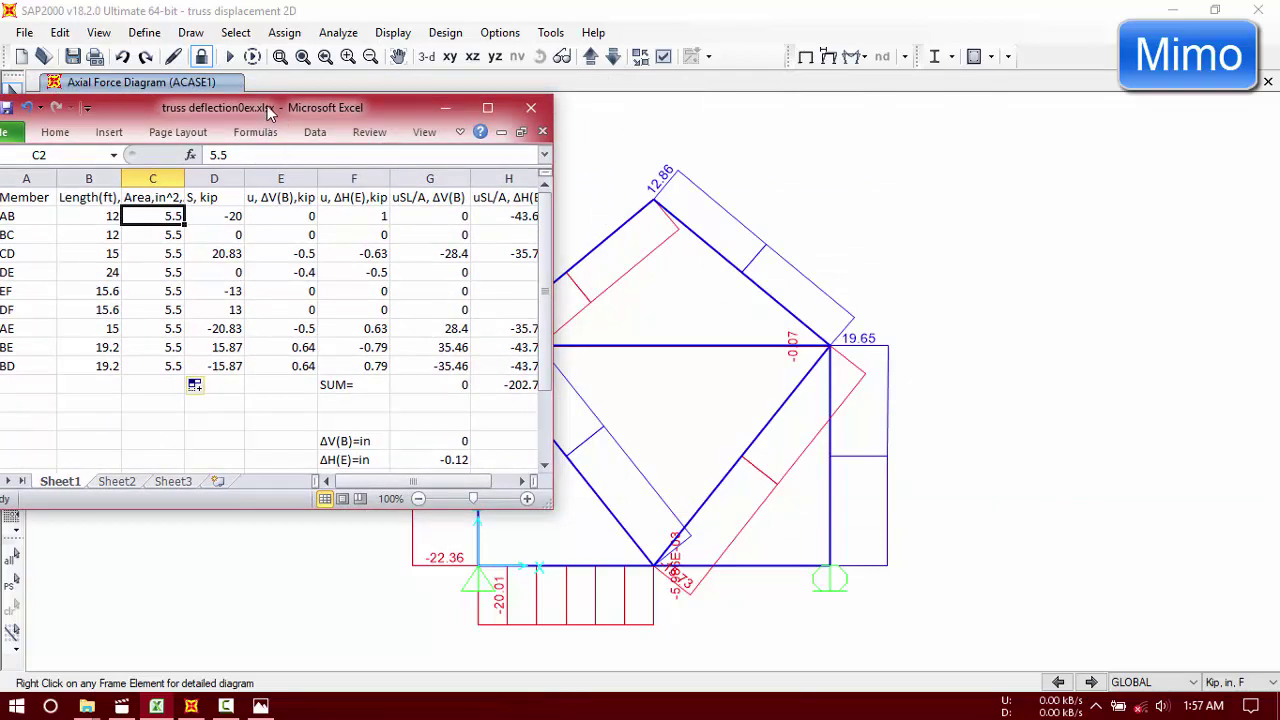
{"action": "left_click_drag", "start_coordinate": [270, 108], "coordinate": [493, 108]}
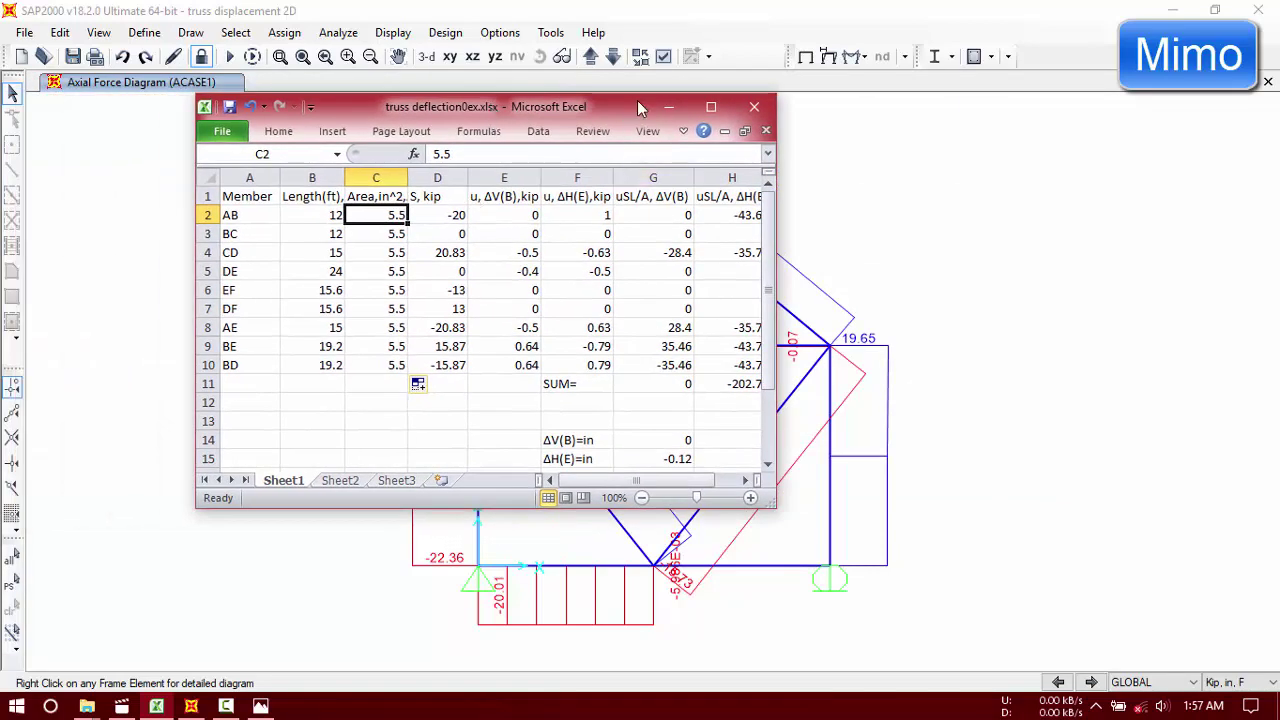
{"action": "mouse_move", "coordinate": [612, 112]}
{"action": "left_mouse_down"}
{"action": "mouse_move", "coordinate": [655, 119]}
{"action": "mouse_move", "coordinate": [389, 125]}
{"action": "mouse_move", "coordinate": [479, 146]}
{"action": "left_mouse_up"}
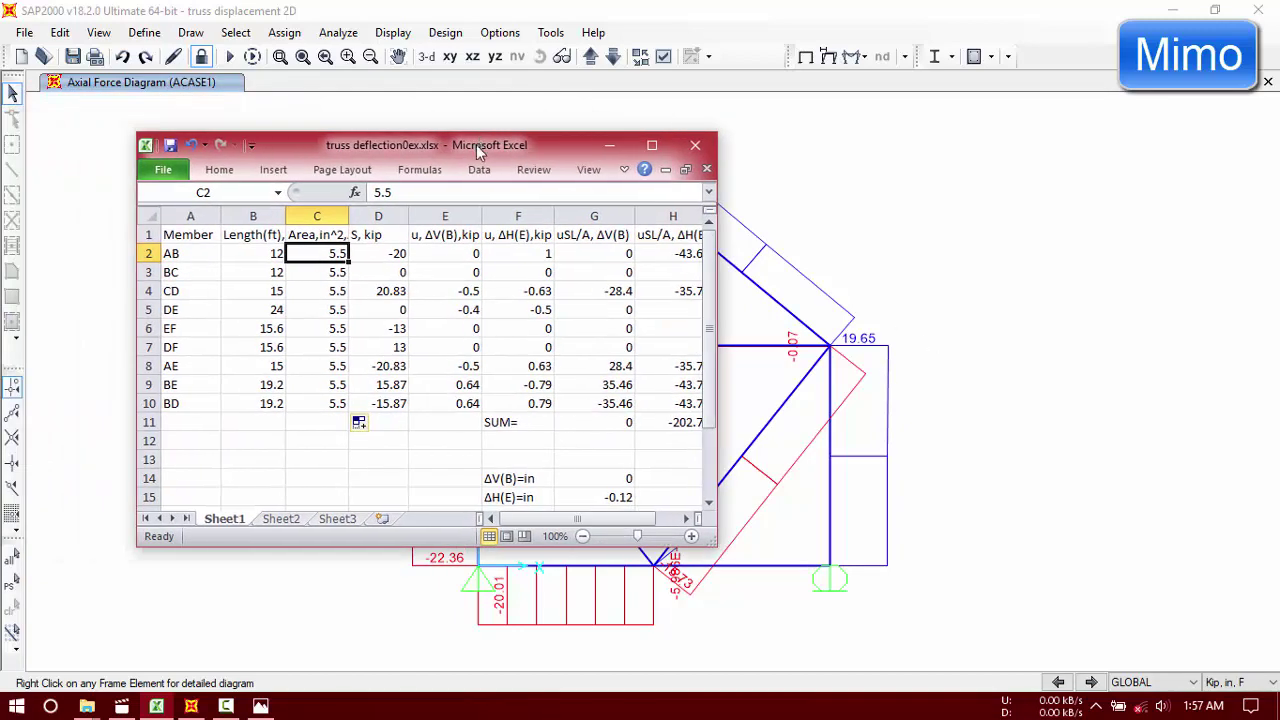
{"action": "left_click", "coordinate": [609, 145]}
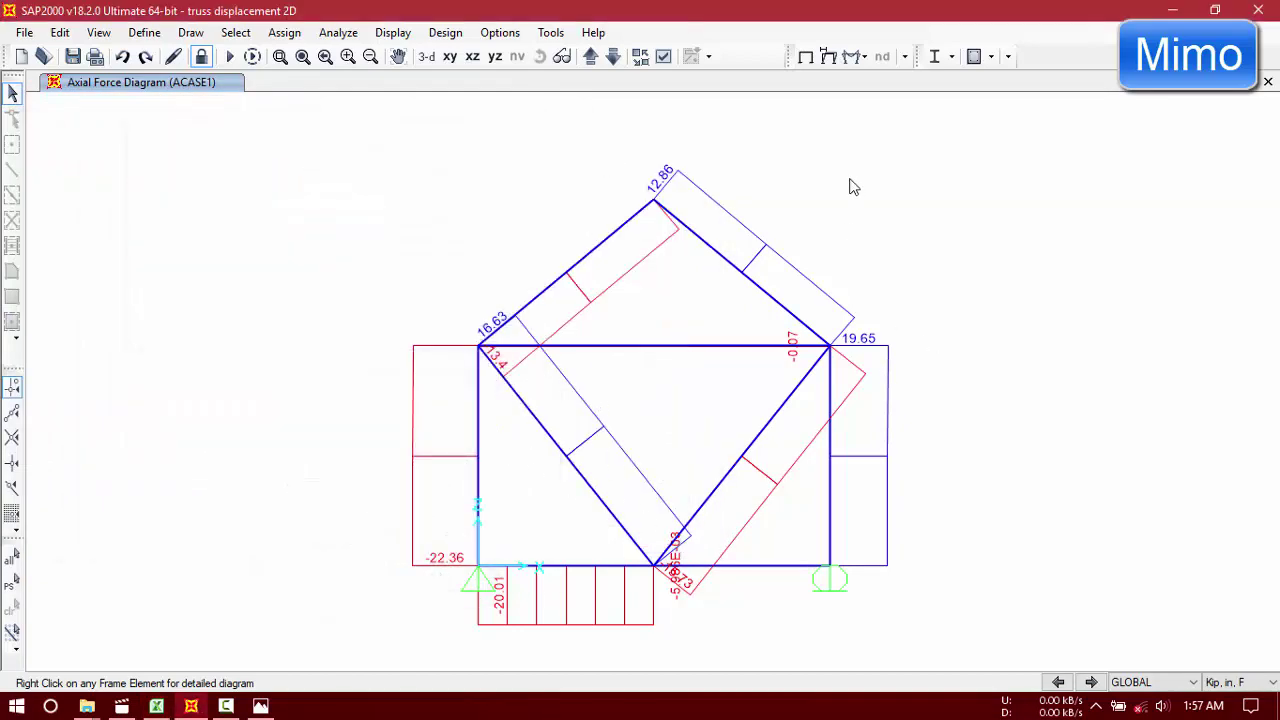
Step: Display the ACASE1 joint reactions (20, 22.5, 19.17 kip)
{"action": "left_click", "coordinate": [863, 57]}
{"action": "left_click", "coordinate": [870, 89]}
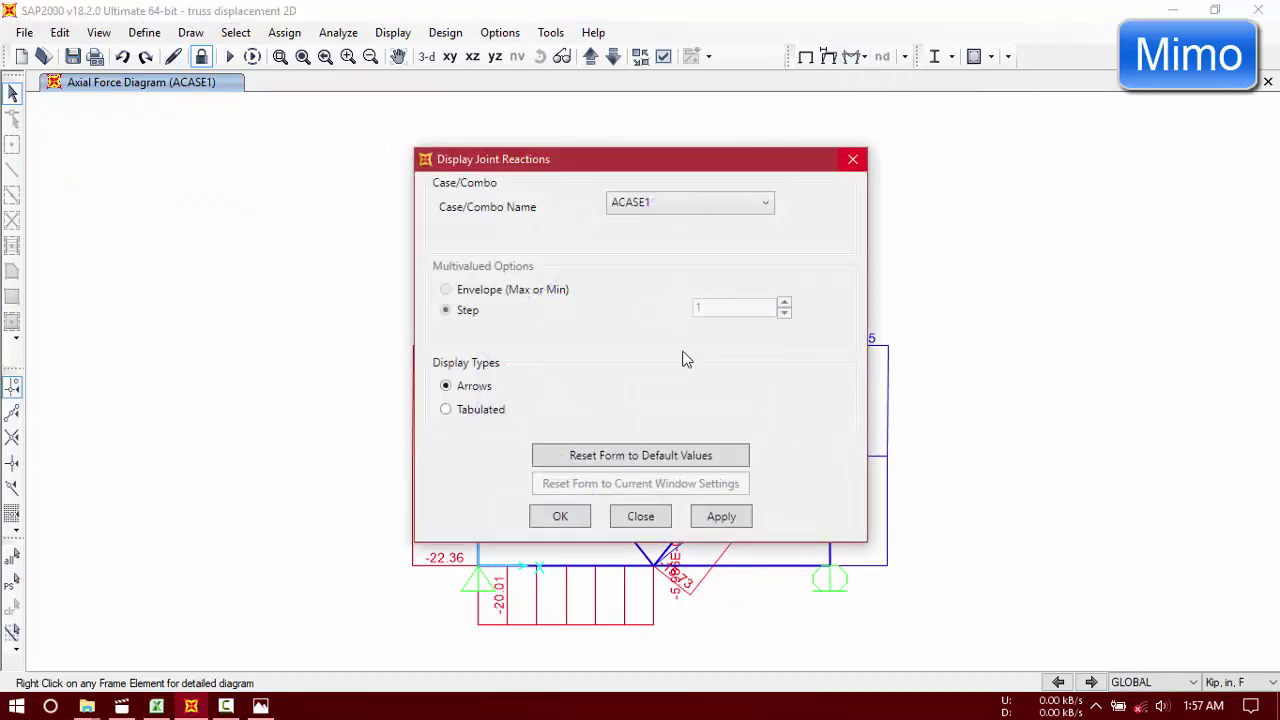
{"action": "left_click", "coordinate": [586, 517]}
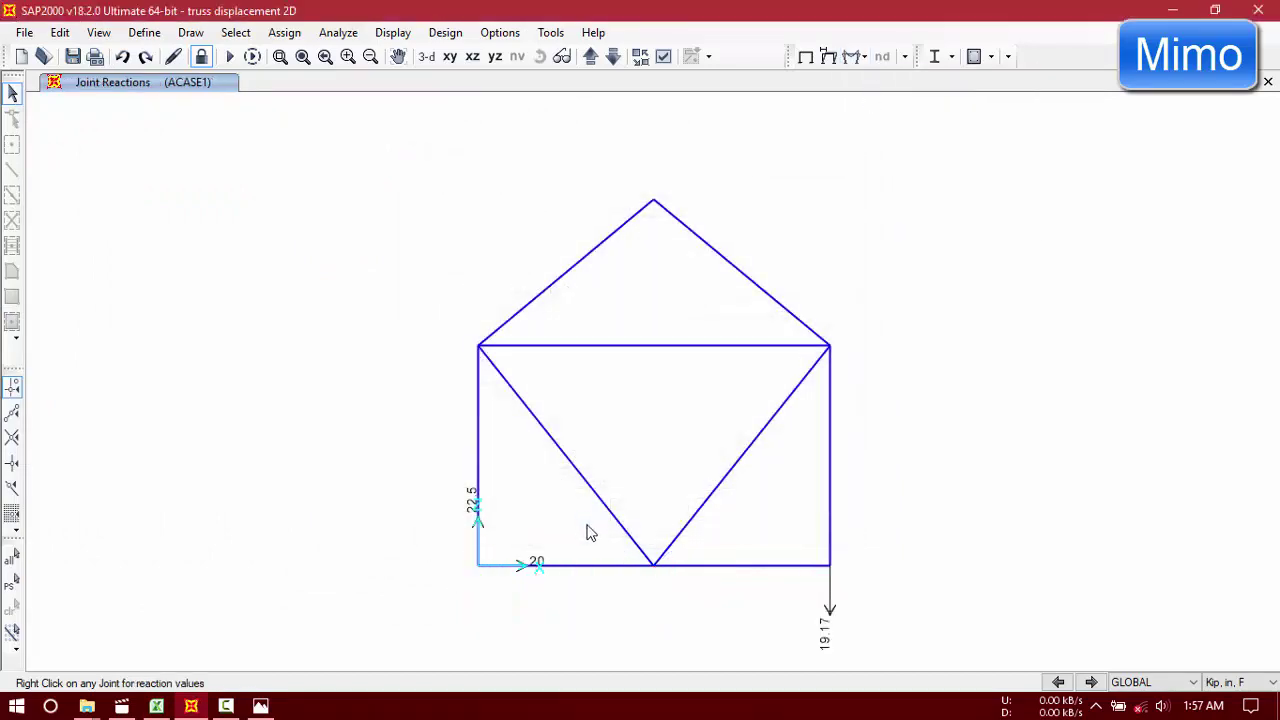
{"action": "left_click", "coordinate": [829, 57]}
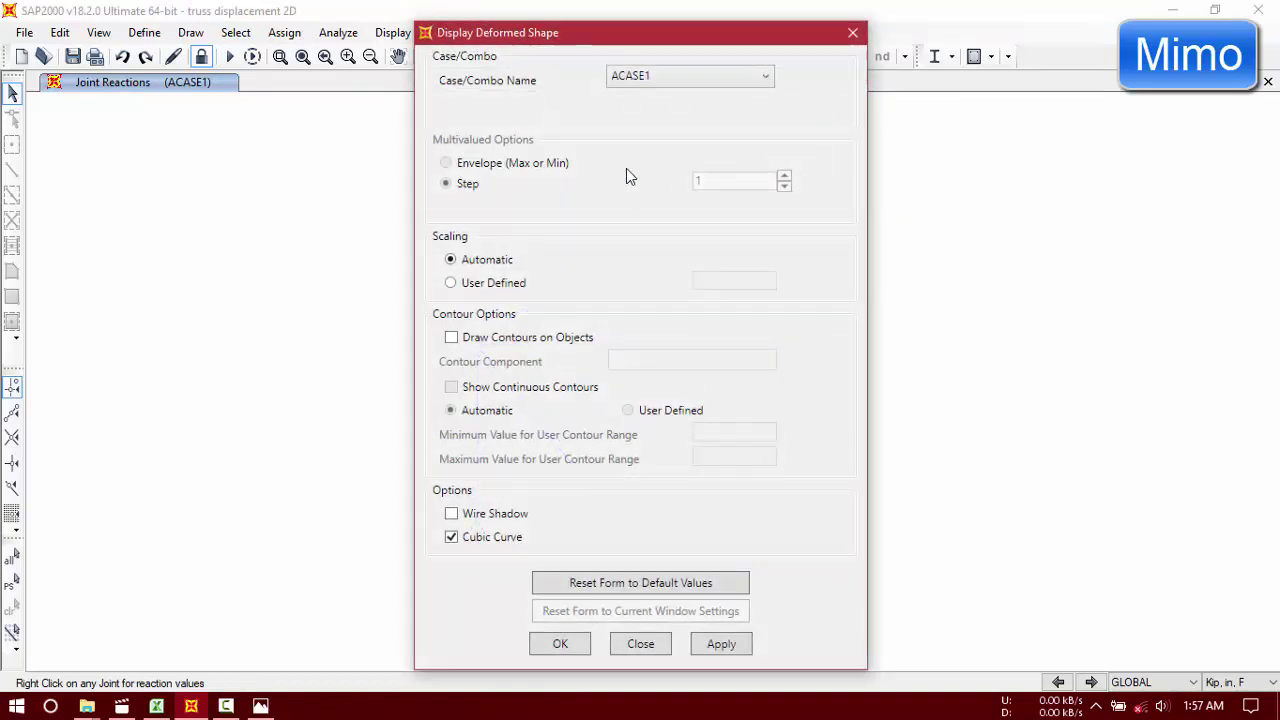
{"action": "left_click", "coordinate": [641, 645]}
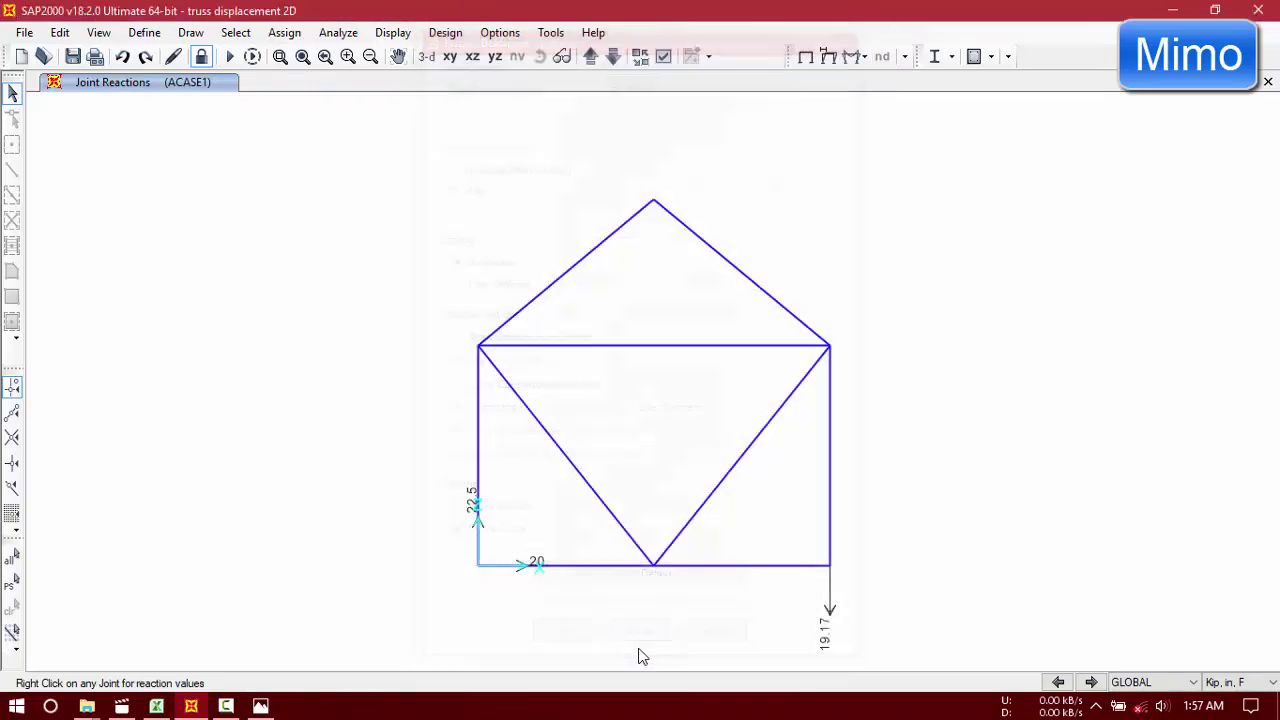
Step: Add a second window showing the DEAD deformed shape as an XZ elevation
{"action": "left_click", "coordinate": [1264, 84]}
{"action": "left_click", "coordinate": [1199, 127]}
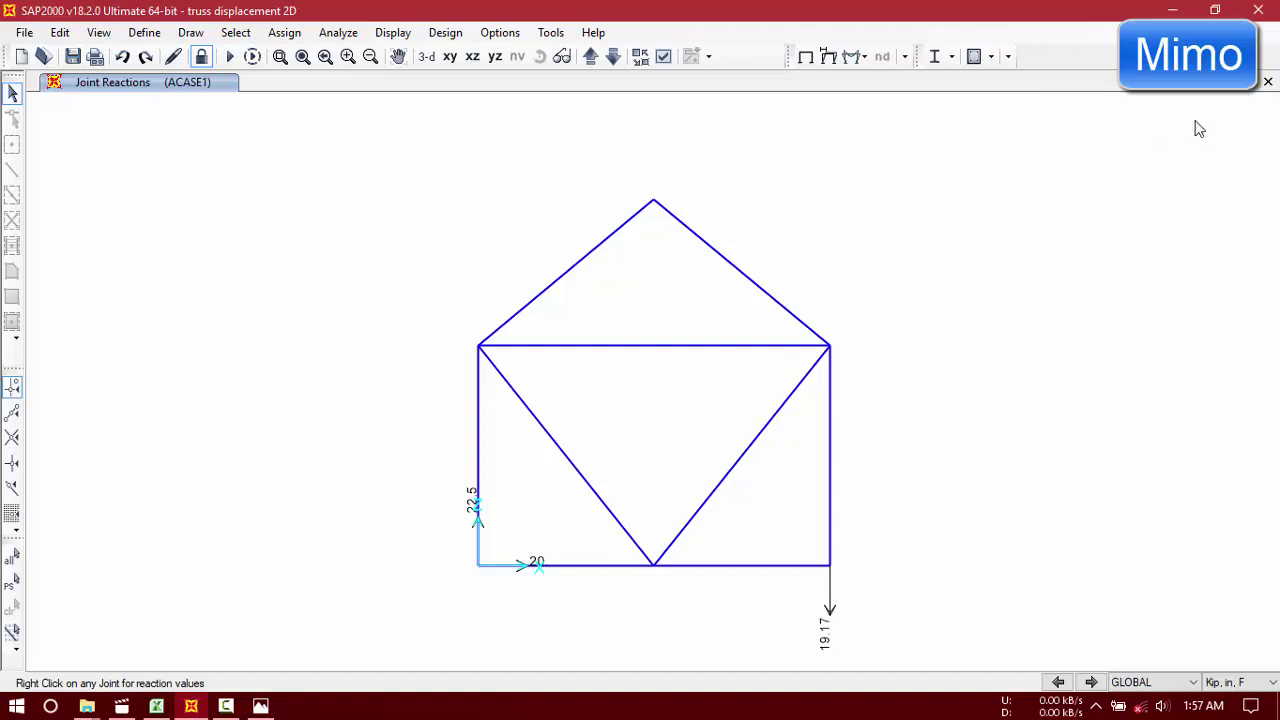
{"action": "left_click", "coordinate": [116, 84]}
{"action": "left_click", "coordinate": [731, 88]}
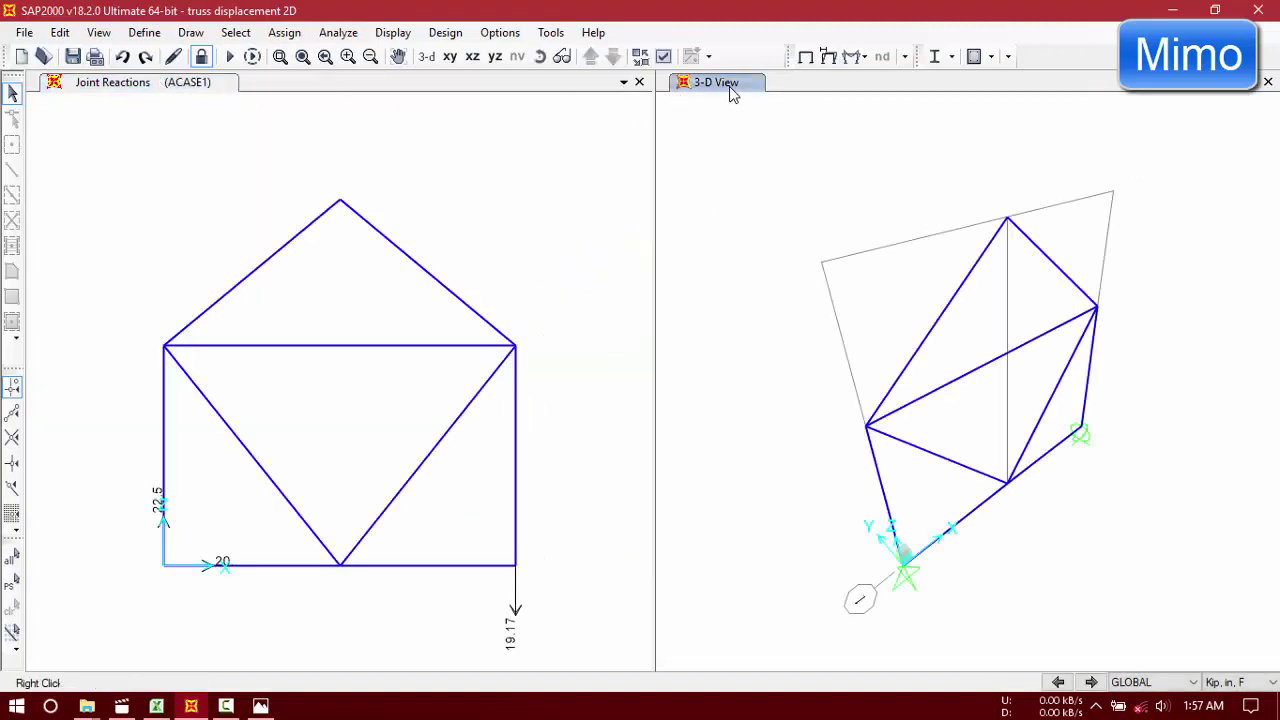
{"action": "left_click", "coordinate": [828, 57]}
{"action": "left_click", "coordinate": [668, 80]}
{"action": "left_click", "coordinate": [663, 110]}
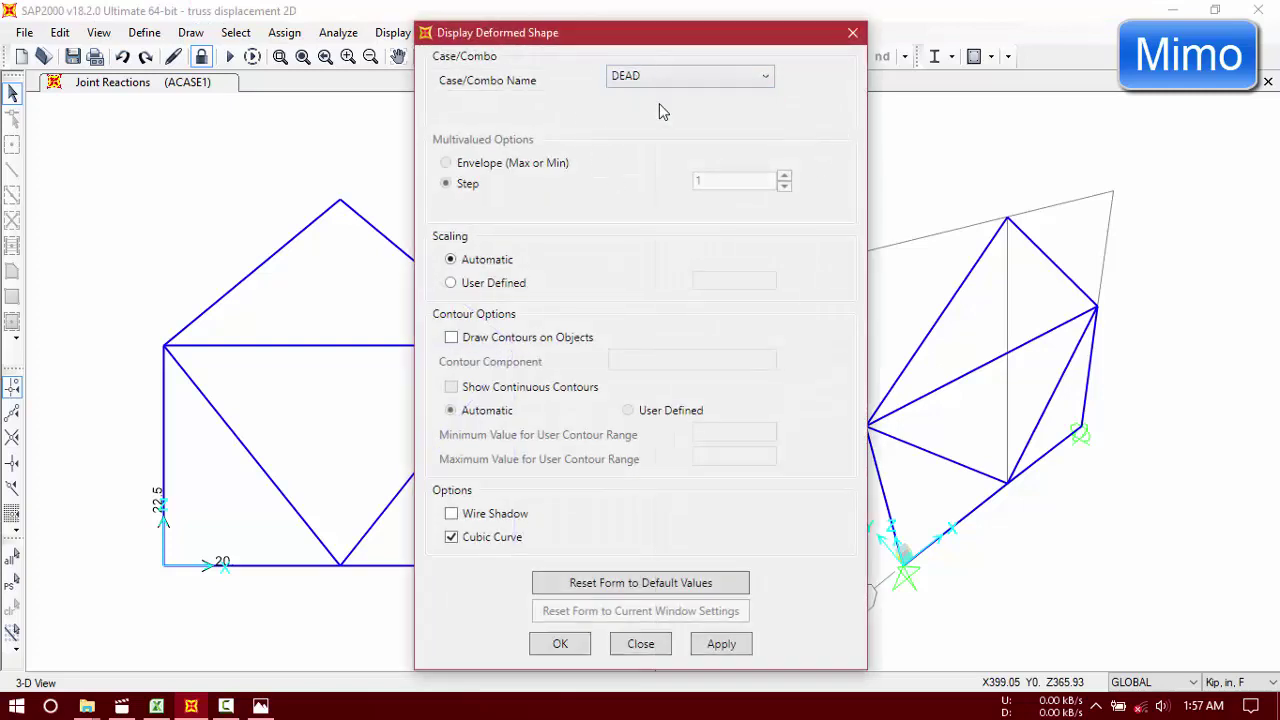
{"action": "left_click", "coordinate": [564, 645]}
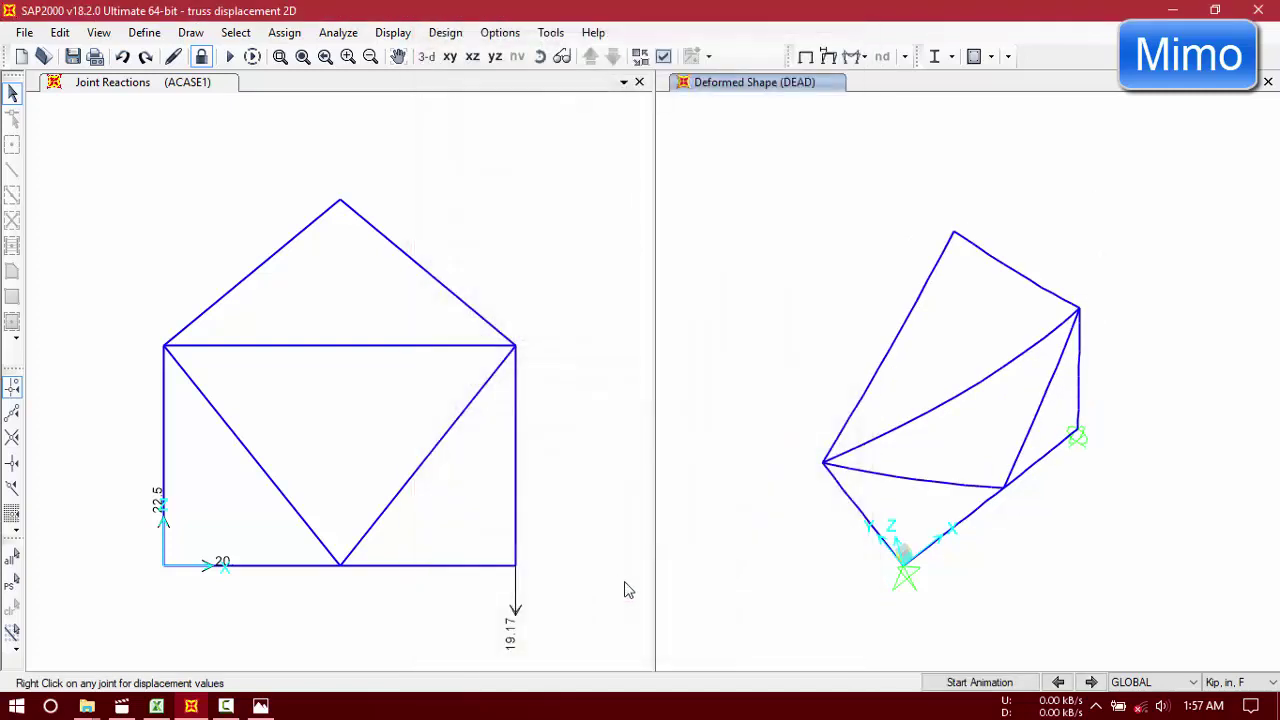
{"action": "left_click", "coordinate": [472, 56]}
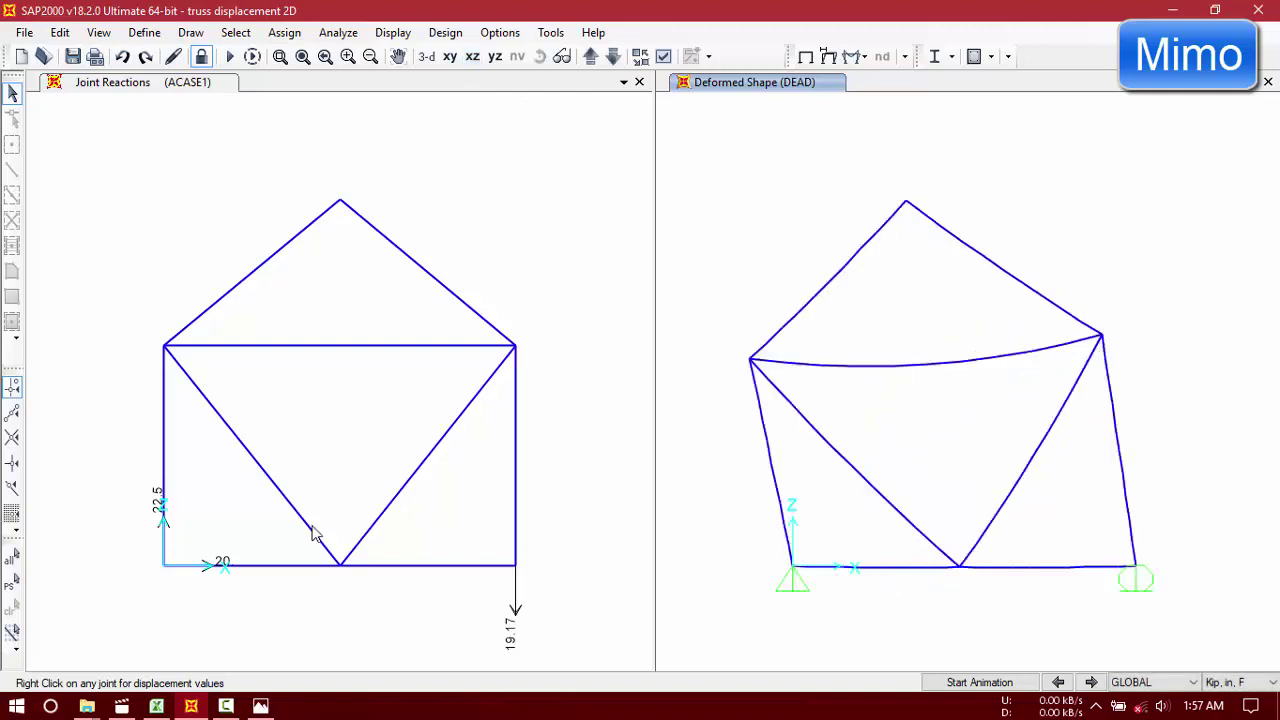
{"action": "left_click", "coordinate": [145, 84]}
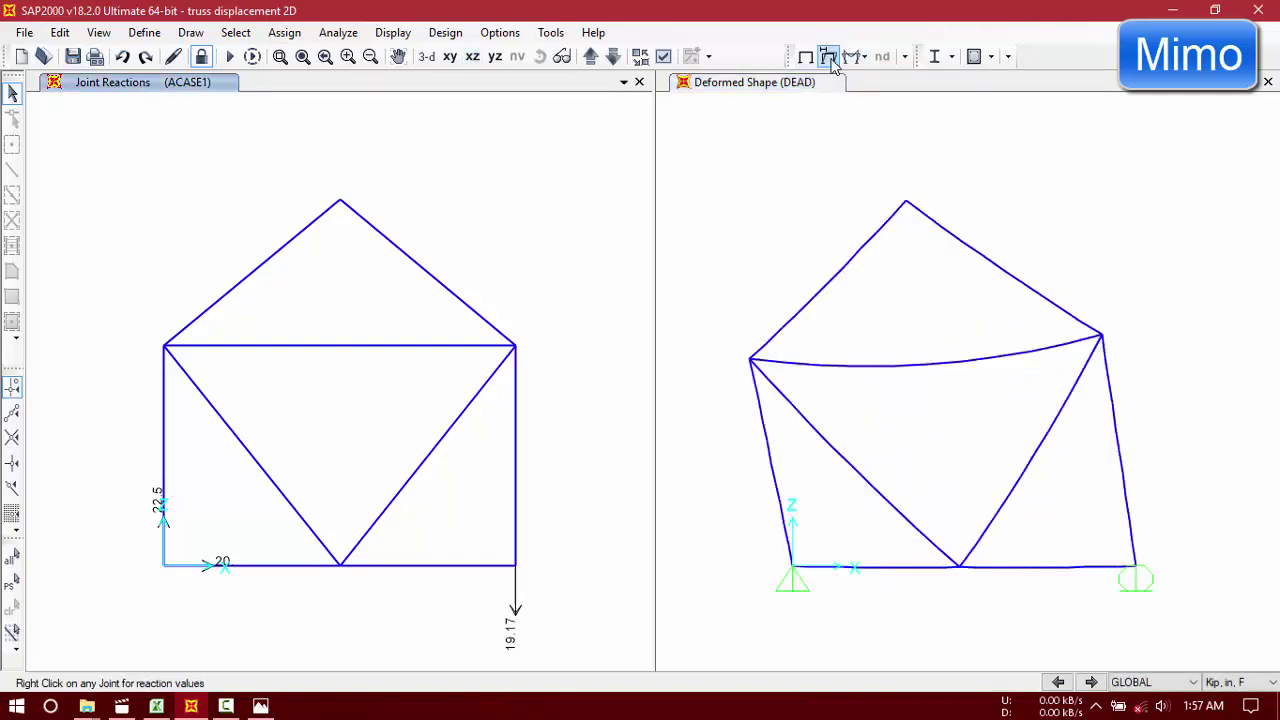
{"action": "left_click", "coordinate": [828, 56]}
Step: Show the ACASE1 deformed shape in the left view
{"action": "left_click", "coordinate": [765, 76]}
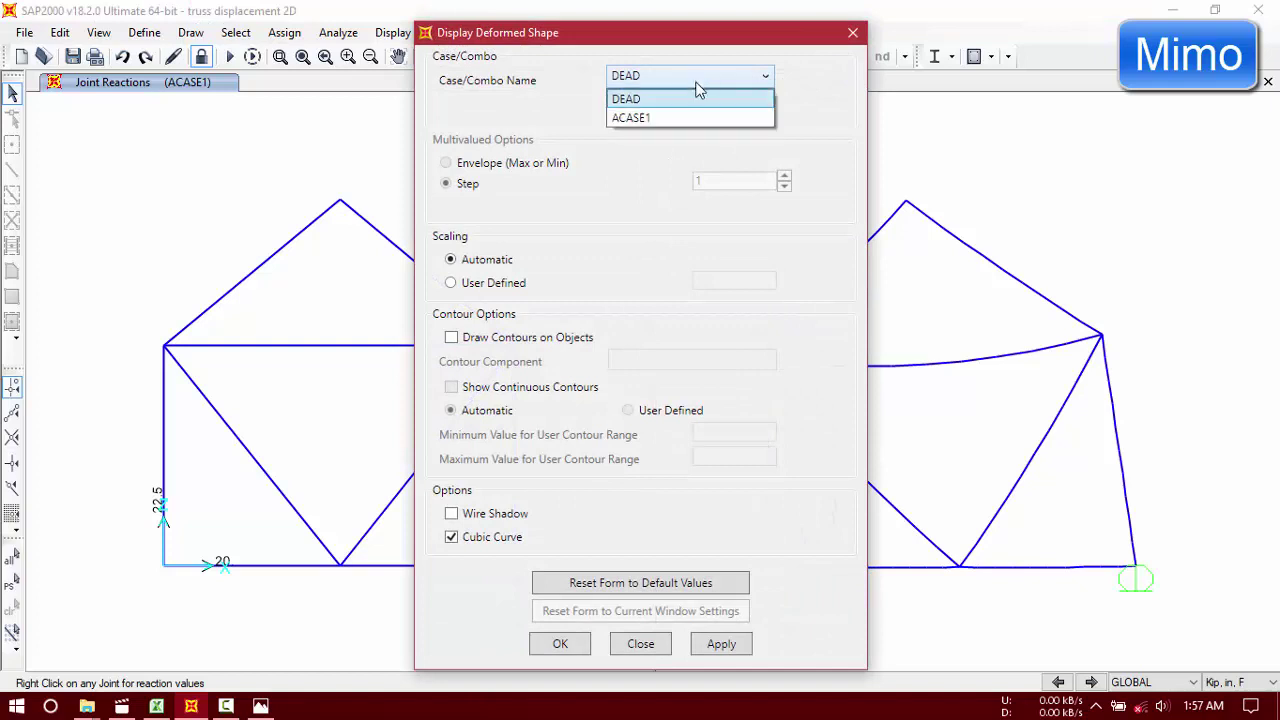
{"action": "left_click", "coordinate": [686, 118]}
{"action": "left_click", "coordinate": [560, 643]}
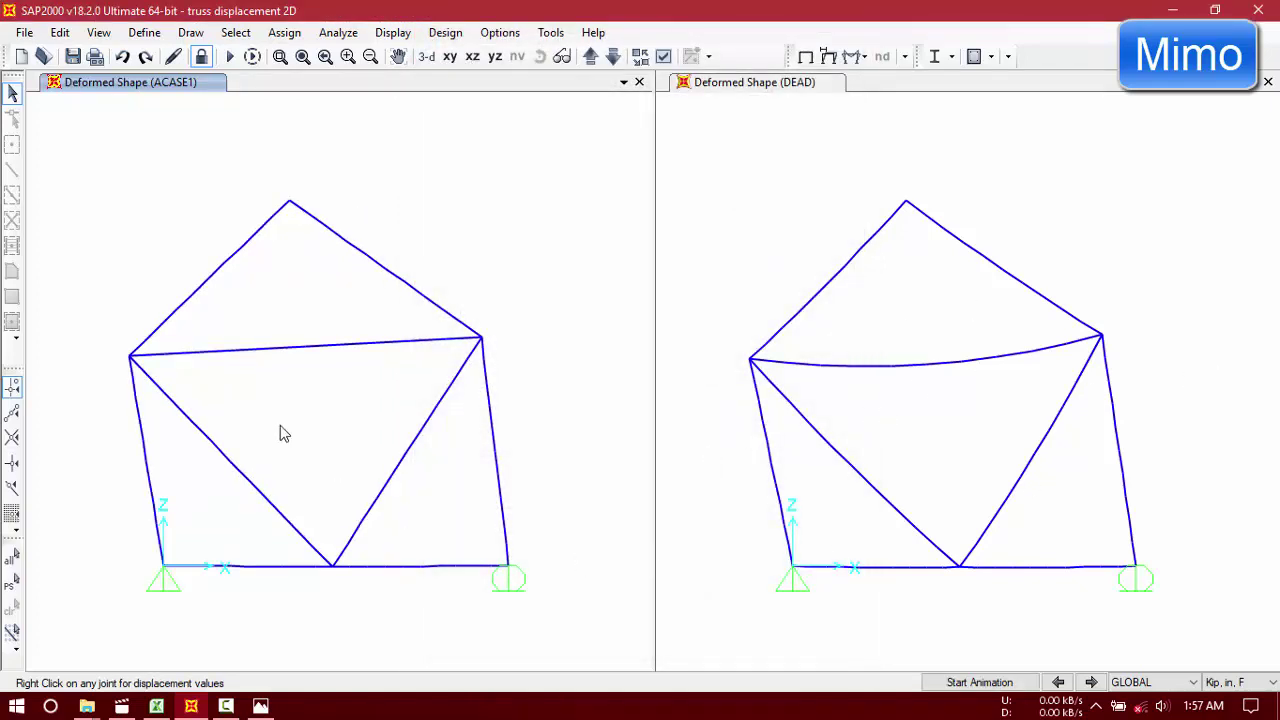
Step: Check the bottom-middle joint's displacements, reading U1 = -.015
{"action": "mouse_move", "coordinate": [333, 577]}
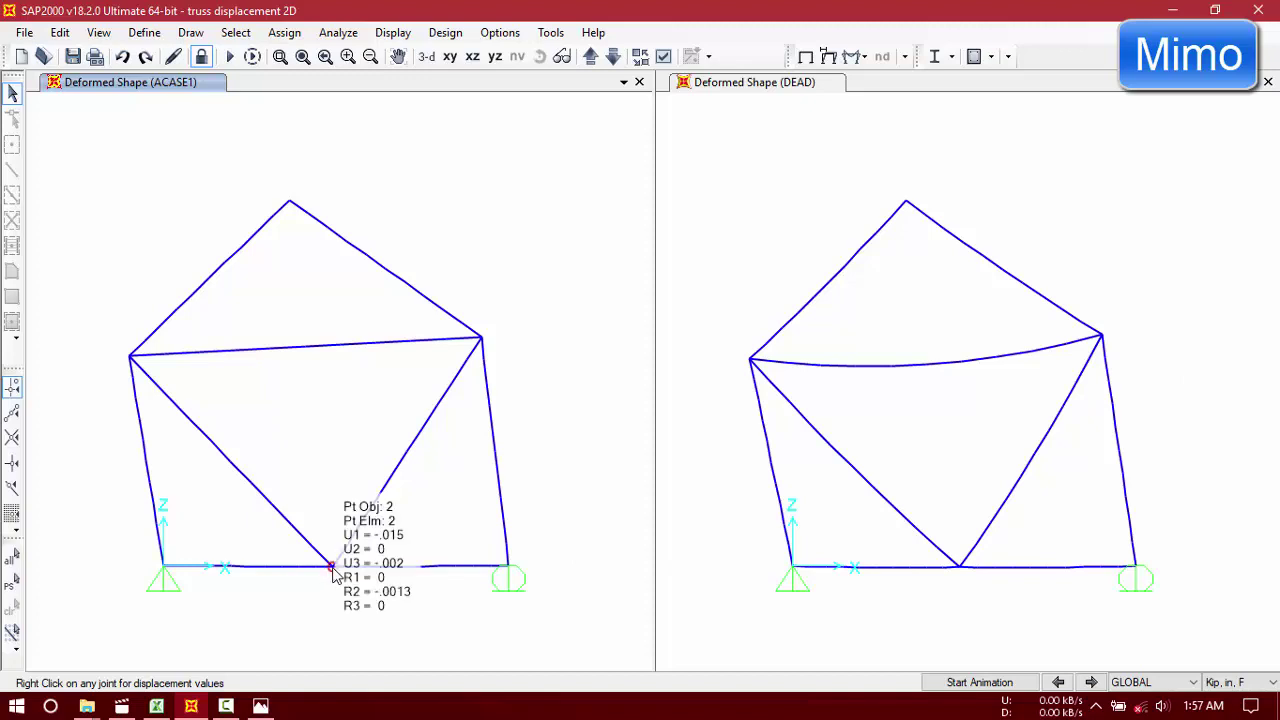
{"action": "right_click", "coordinate": [960, 572]}
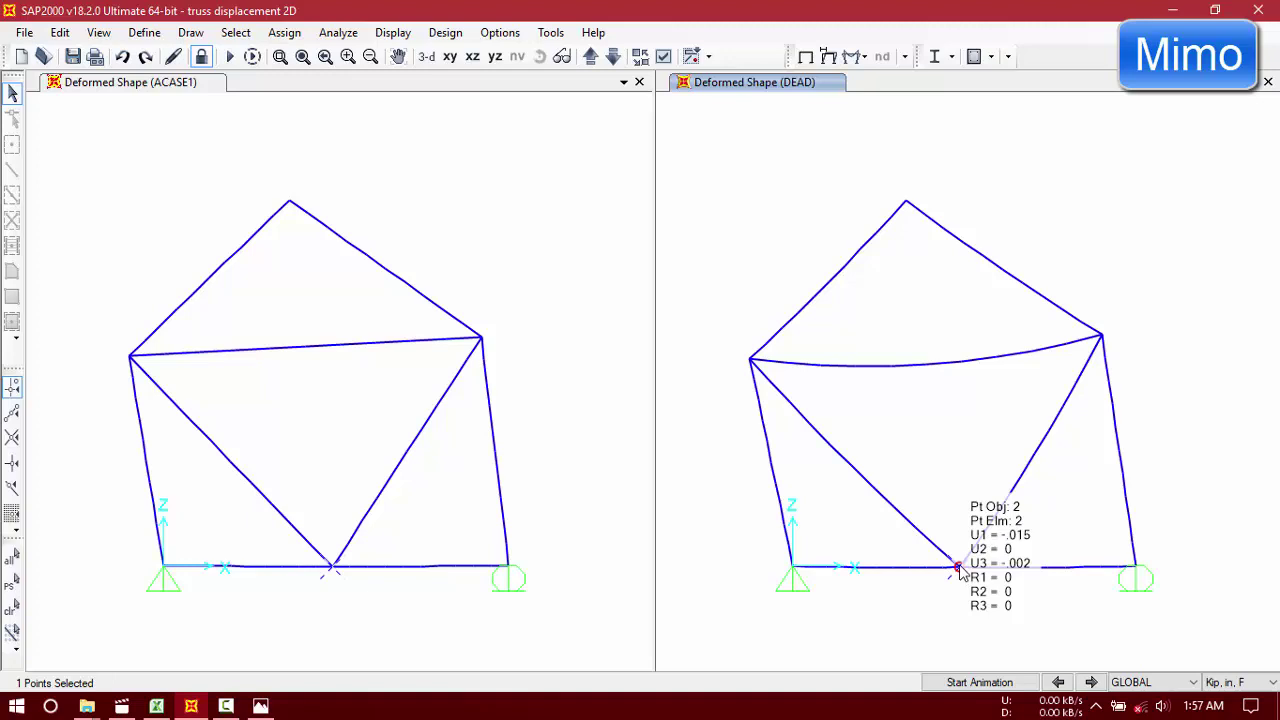
{"action": "mouse_move", "coordinate": [752, 366]}
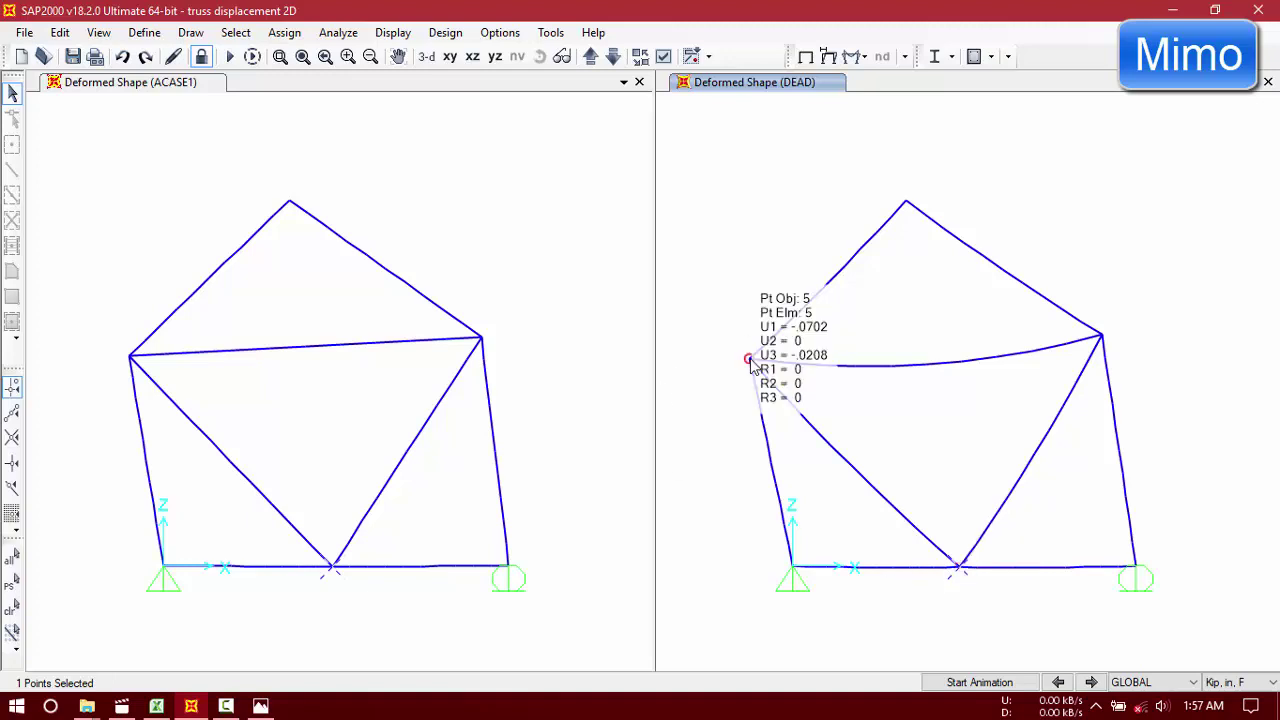
{"action": "left_click", "coordinate": [159, 707]}
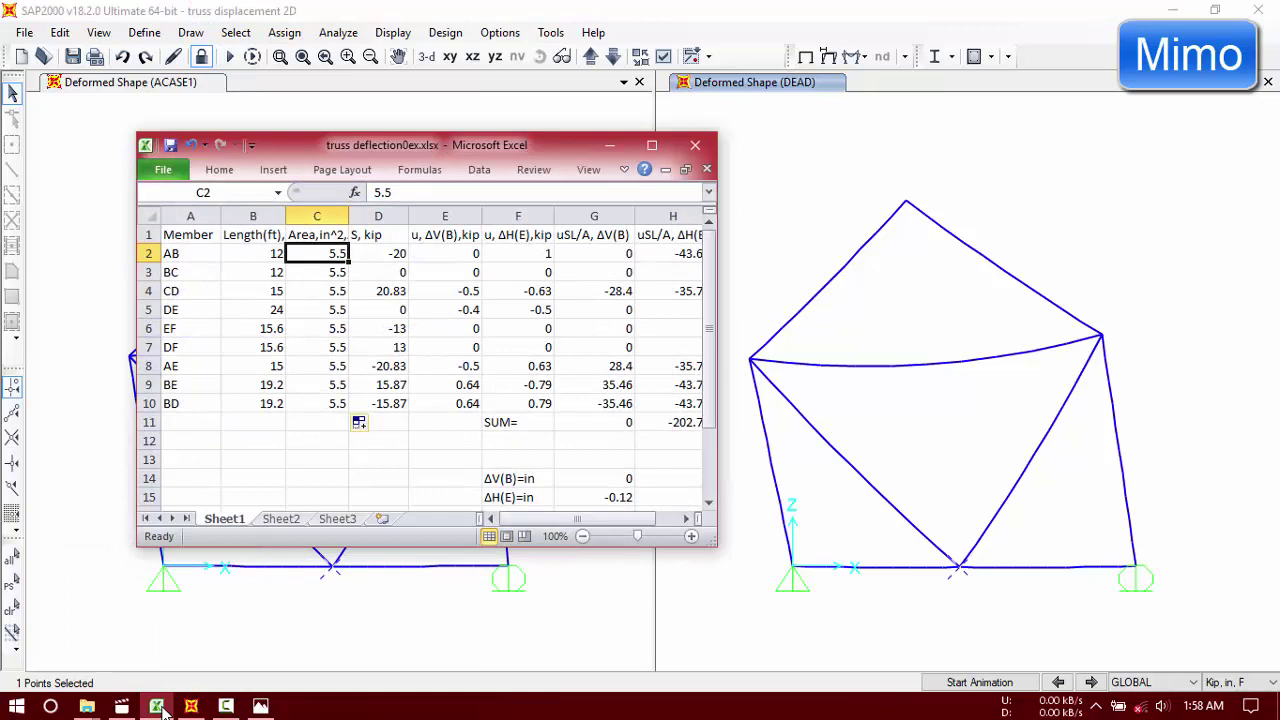
{"action": "left_click", "coordinate": [160, 707]}
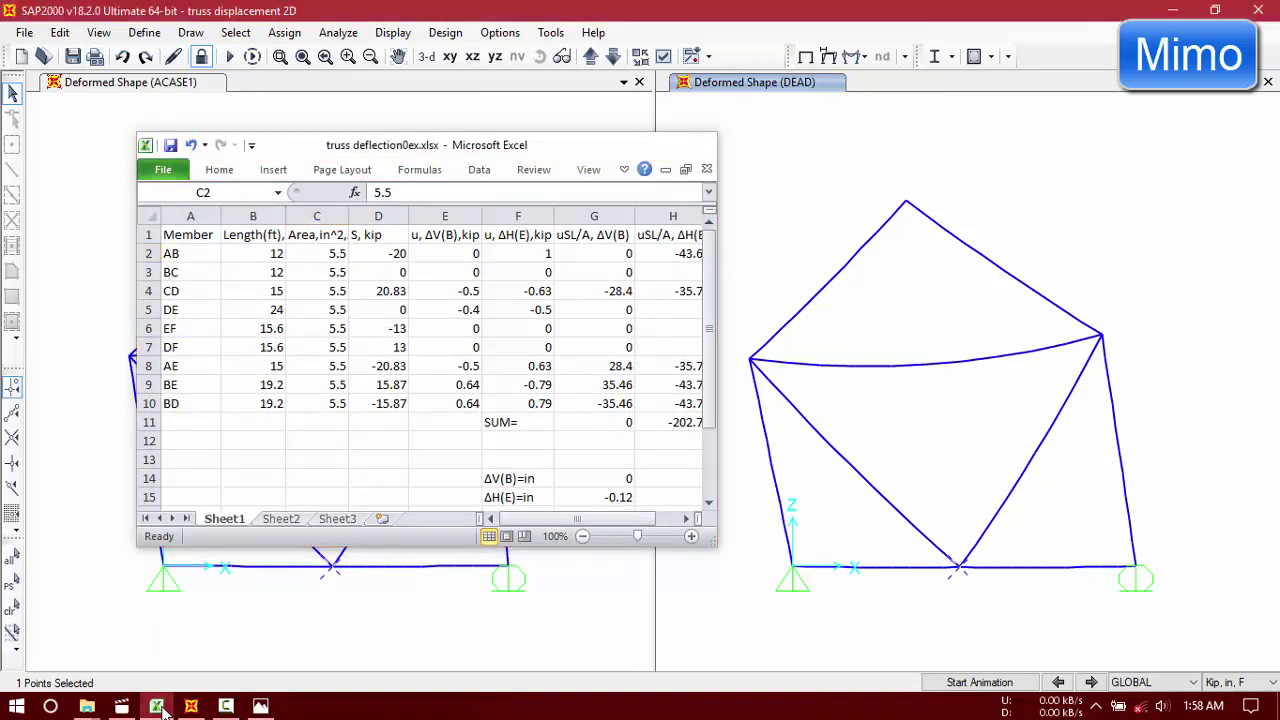